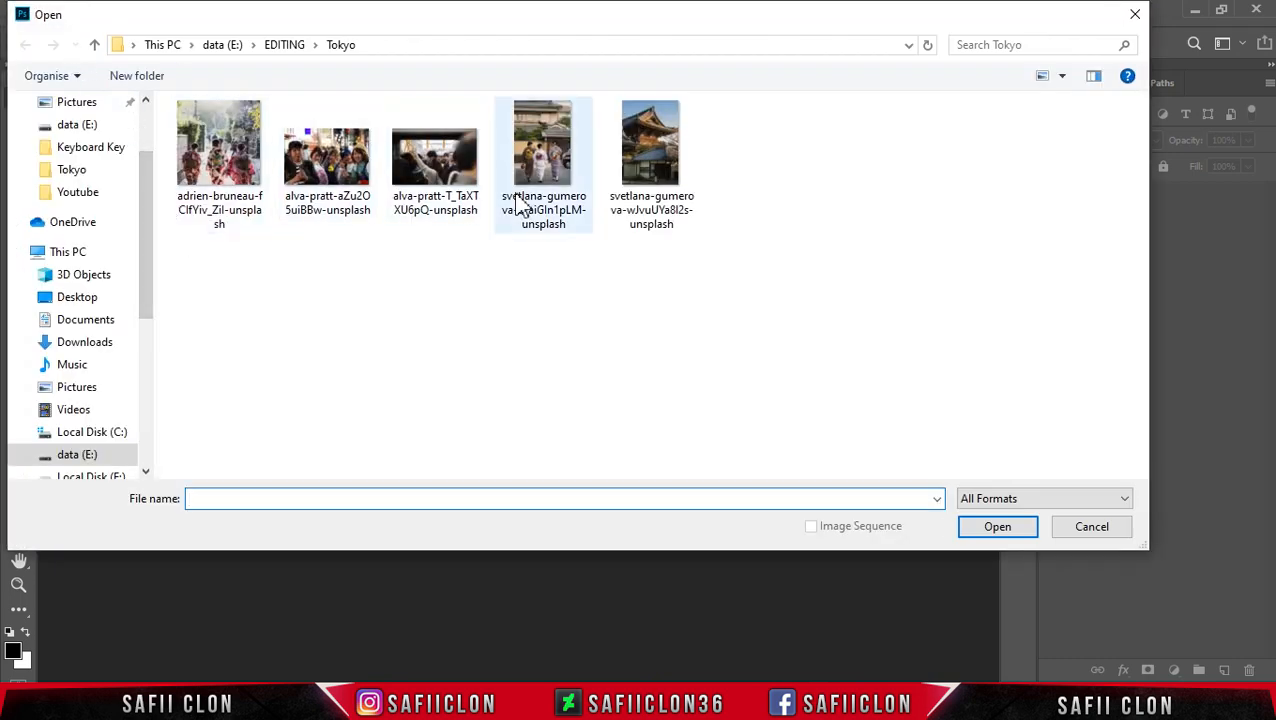
- Open the Tokyo folder photo of three women in floral kimonos and unlock its Background layer
{"action": "left_click", "coordinate": [220, 165]}
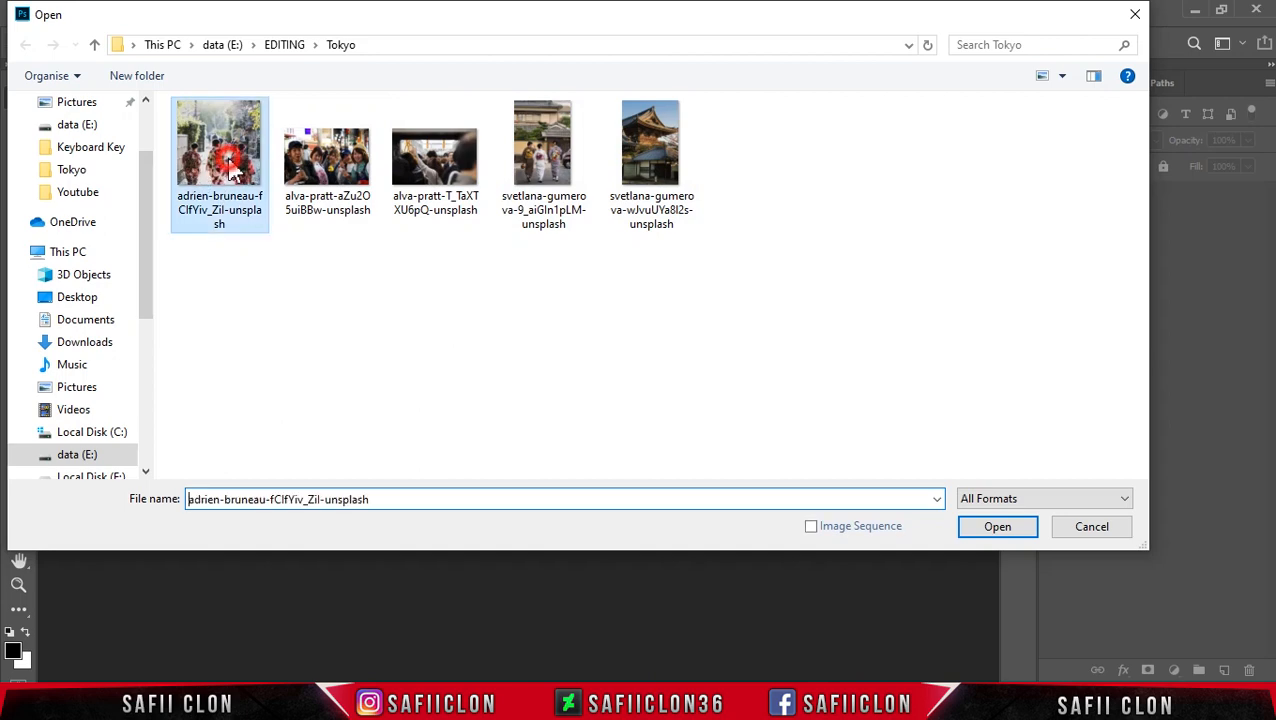
{"action": "left_click", "coordinate": [1006, 536]}
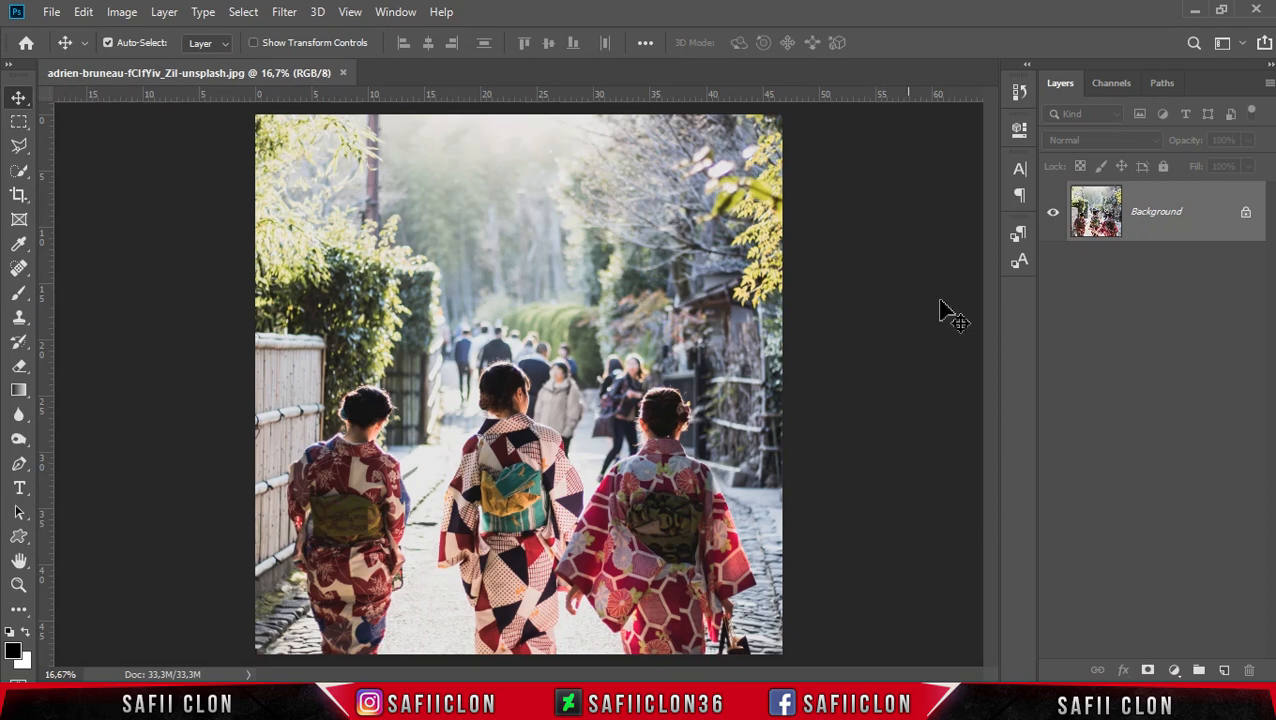
{"action": "left_click", "coordinate": [1246, 218]}
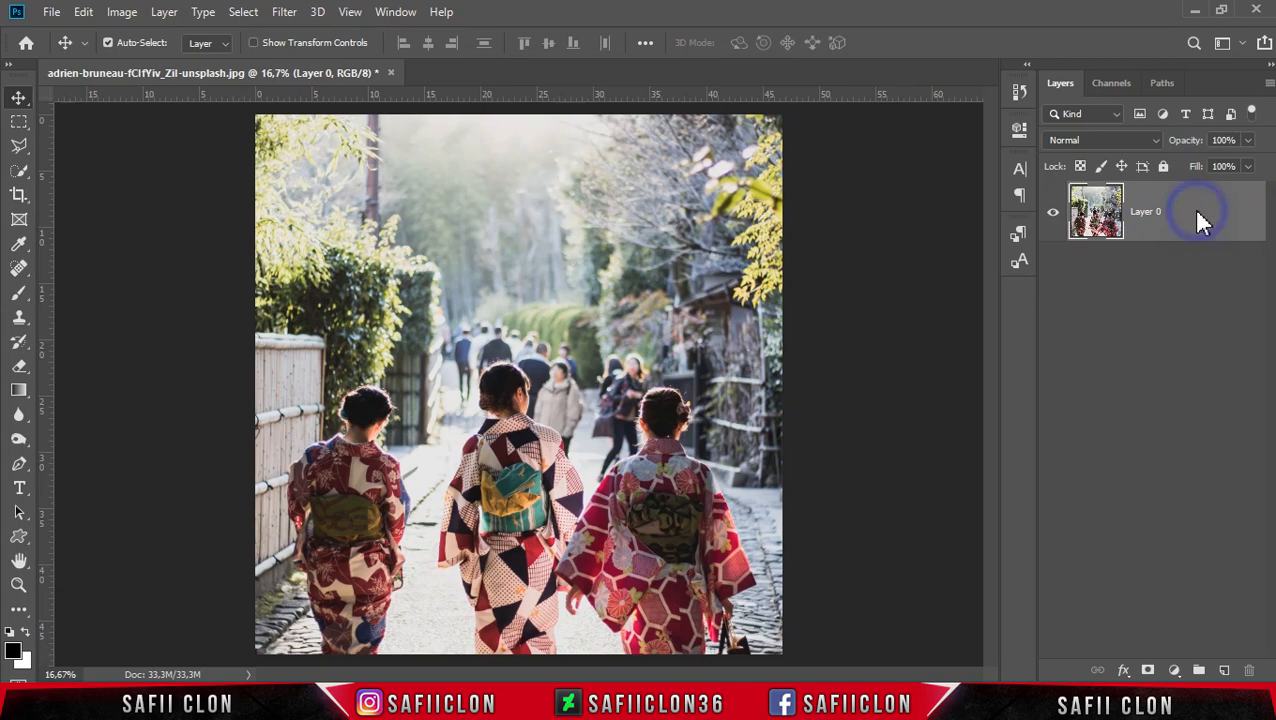
- Duplicate Layer 0 within the same document and rename the copy EDIT
{"action": "right_click", "coordinate": [1196, 215]}
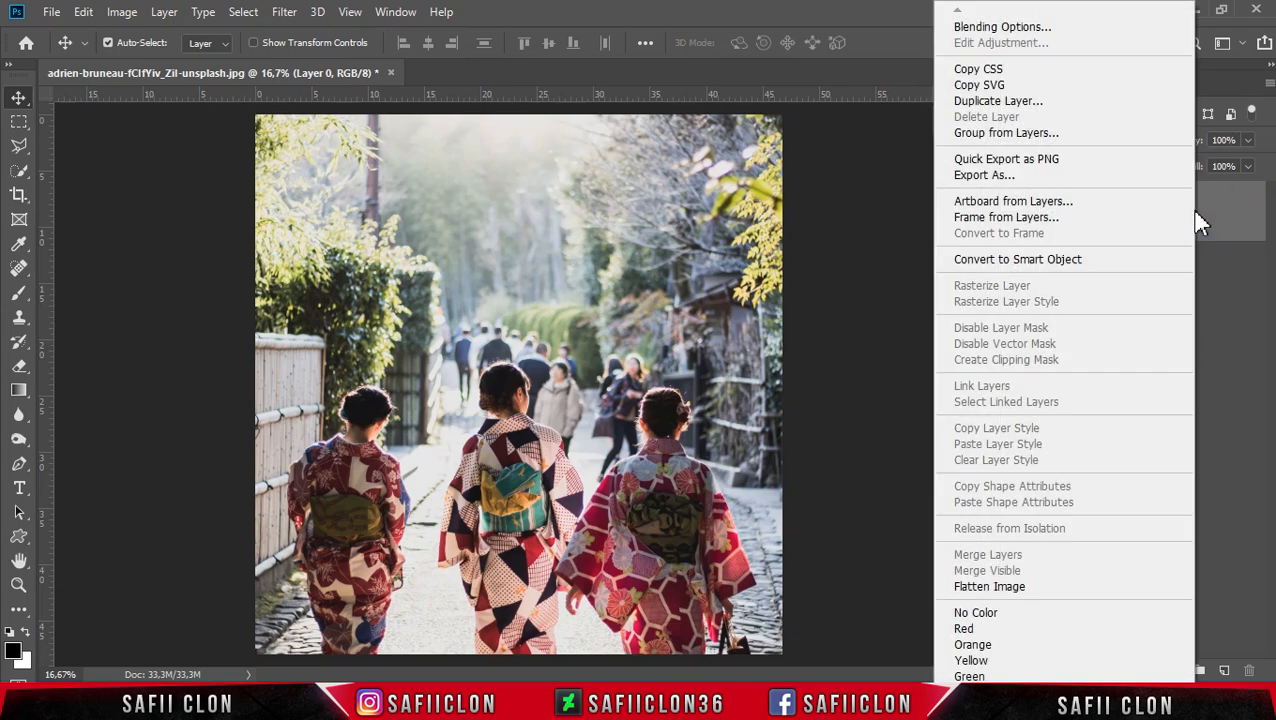
{"action": "left_click", "coordinate": [989, 101]}
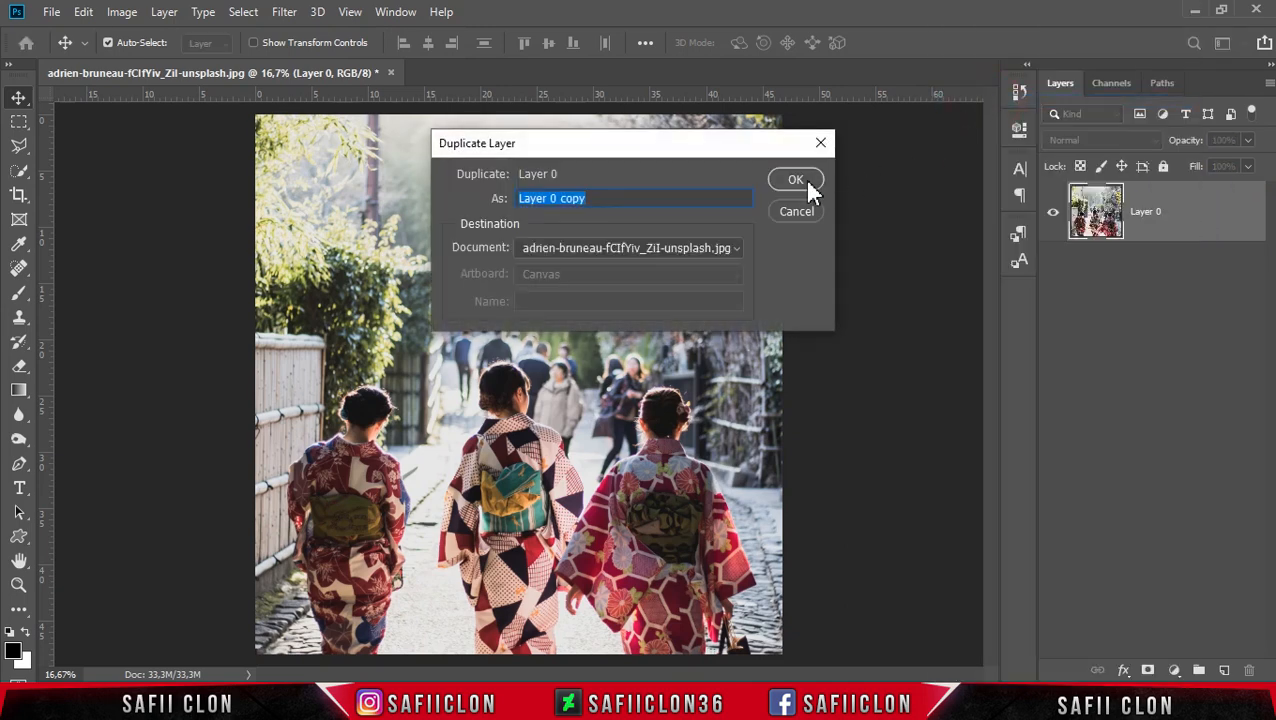
{"action": "left_click", "coordinate": [795, 180]}
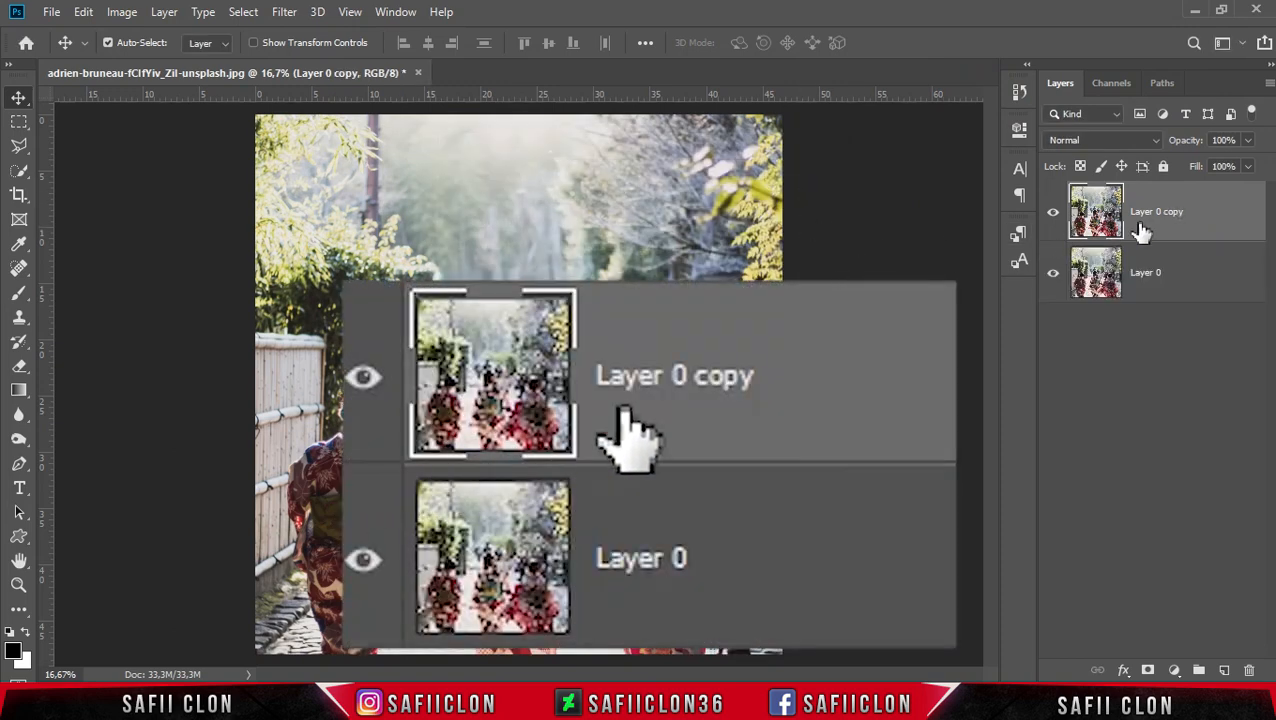
{"action": "double_click", "coordinate": [1150, 211]}
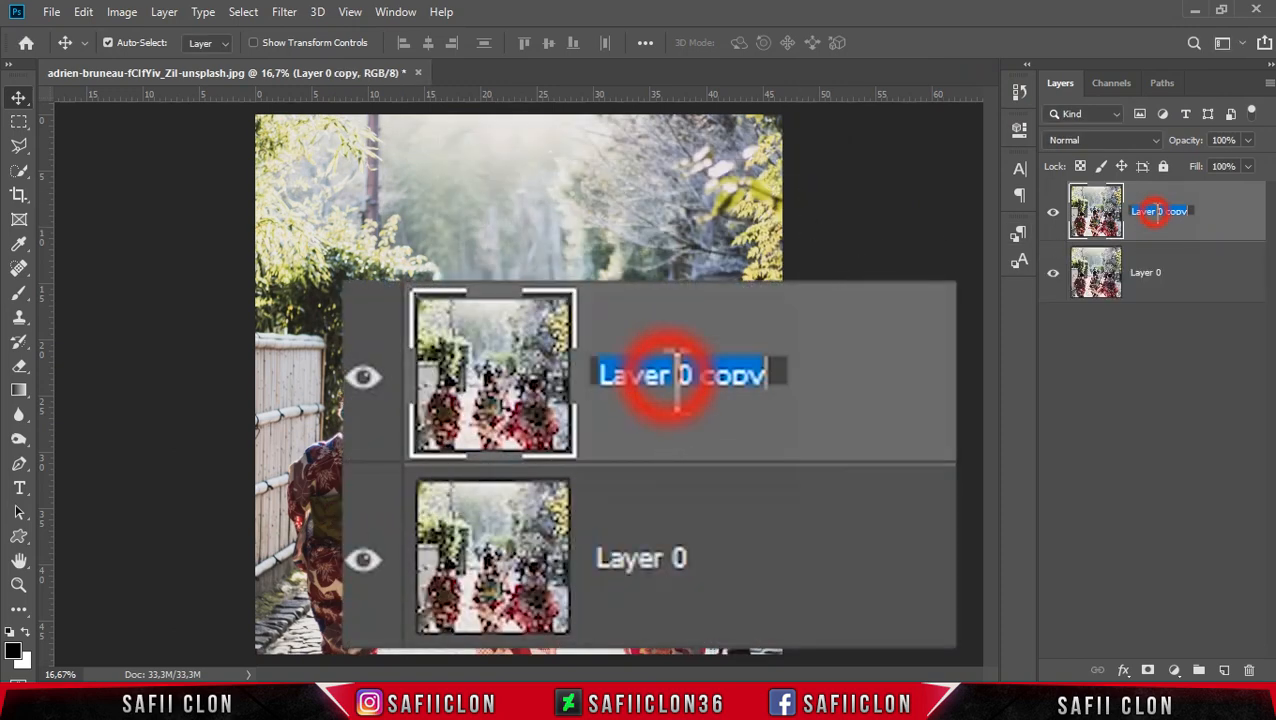
{"action": "type", "text": "EDIT"}
{"action": "left_click", "coordinate": [1218, 205]}
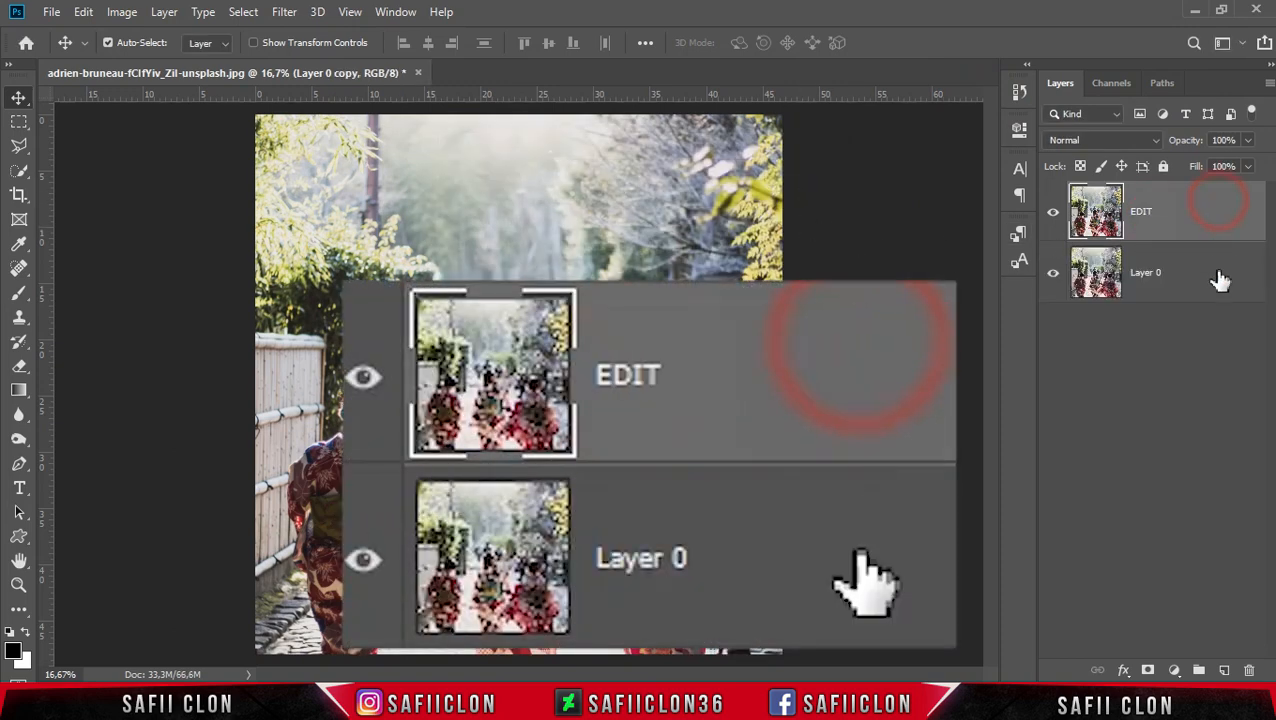
- Rename the lower layer, Layer 0, as ORIGINAL
{"action": "left_click", "coordinate": [1150, 282]}
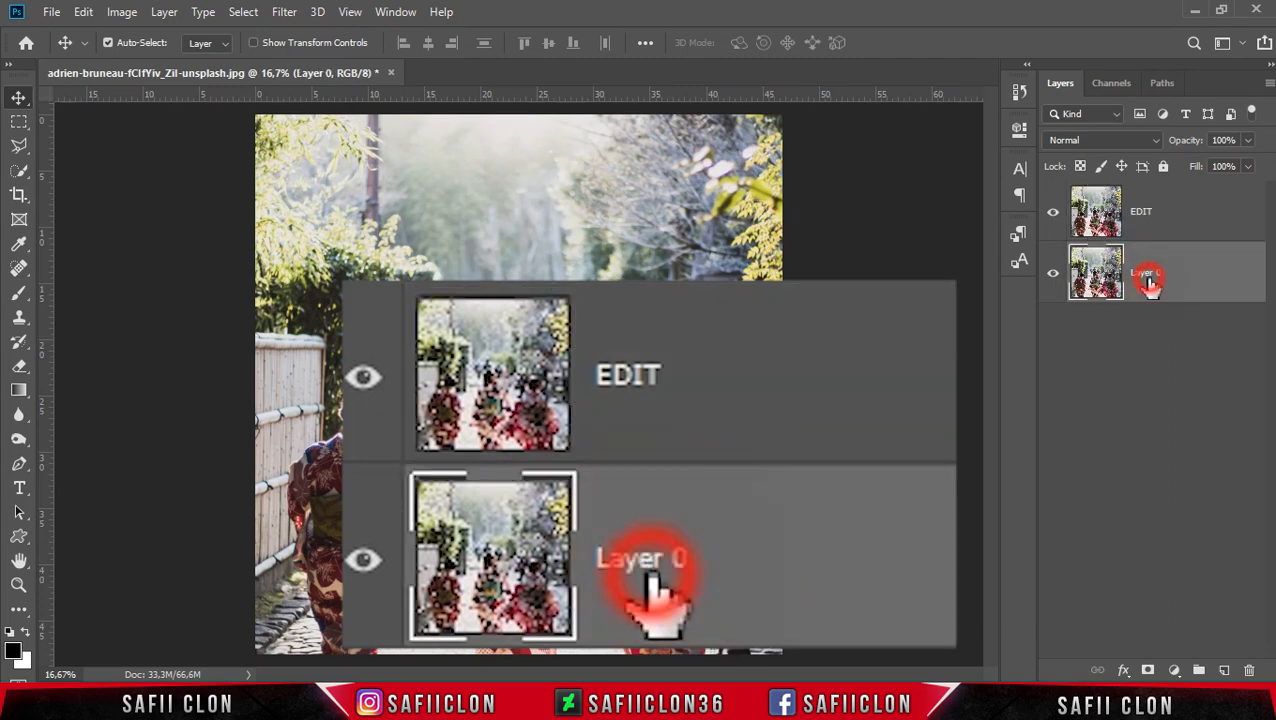
{"action": "double_click", "coordinate": [1150, 282]}
{"action": "type", "text": "ORIGINAL"}
{"action": "left_click", "coordinate": [1214, 268]}
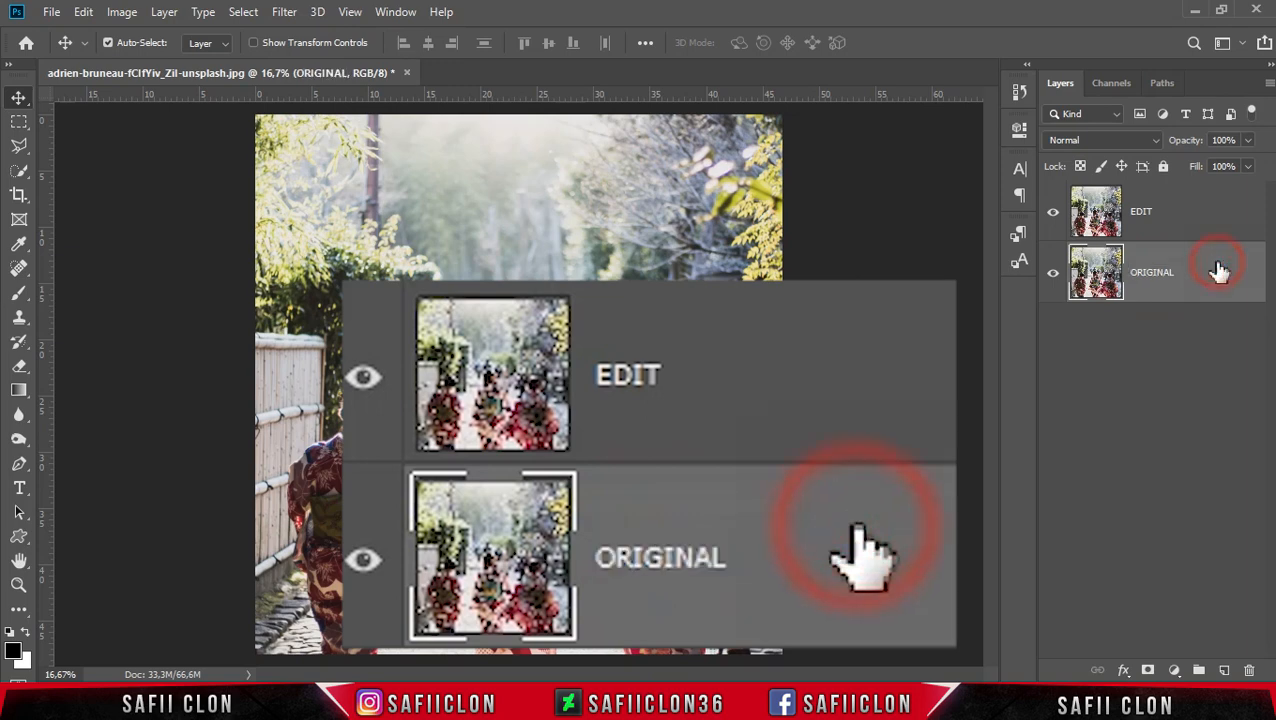
- Convert the EDIT layer to a smart object
{"action": "left_click", "coordinate": [1170, 215]}
{"action": "right_click", "coordinate": [1176, 210]}
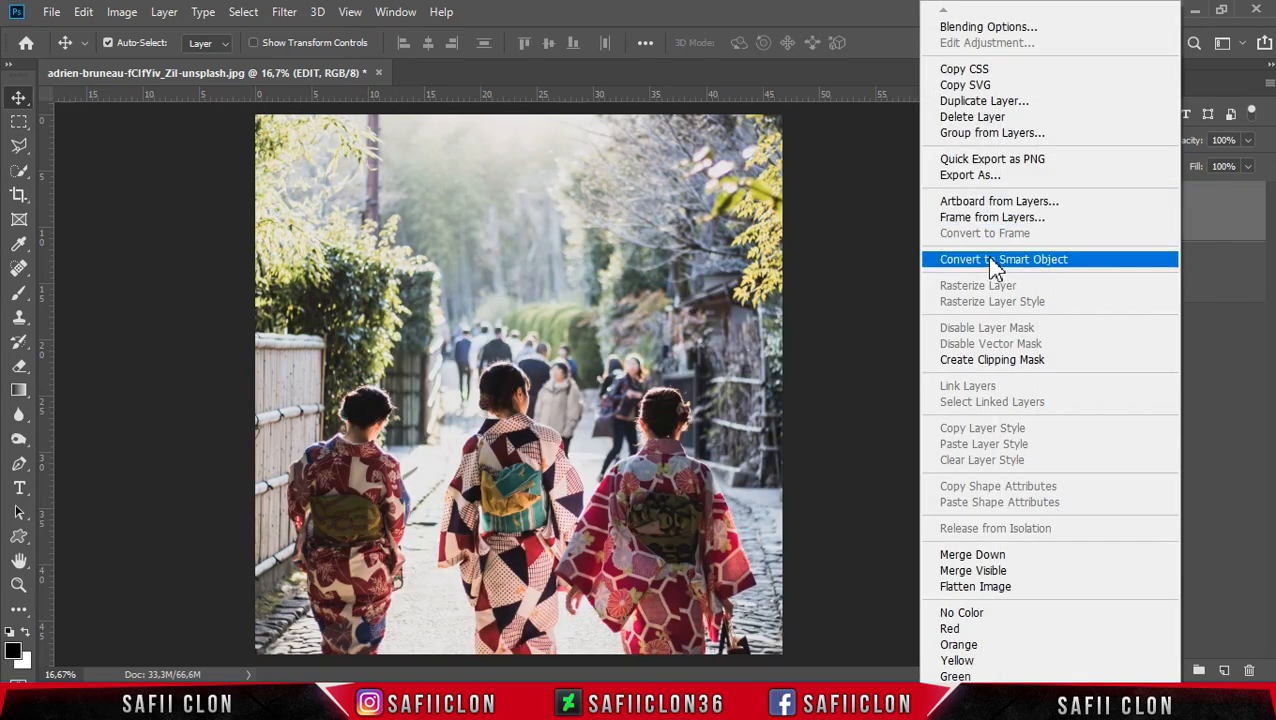
{"action": "left_click", "coordinate": [974, 262]}
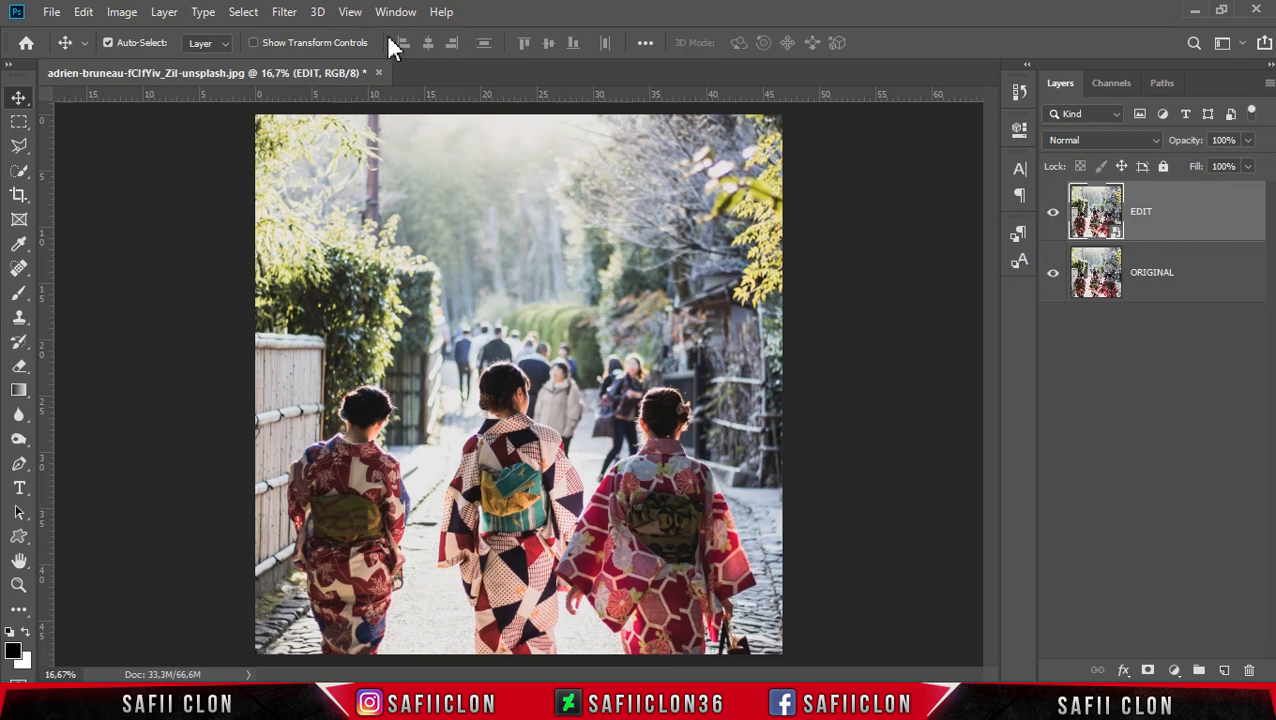
- Apply the Camera Raw Filter to the EDIT layer with Temperature +8 and Tint +21
{"action": "left_click", "coordinate": [285, 13]}
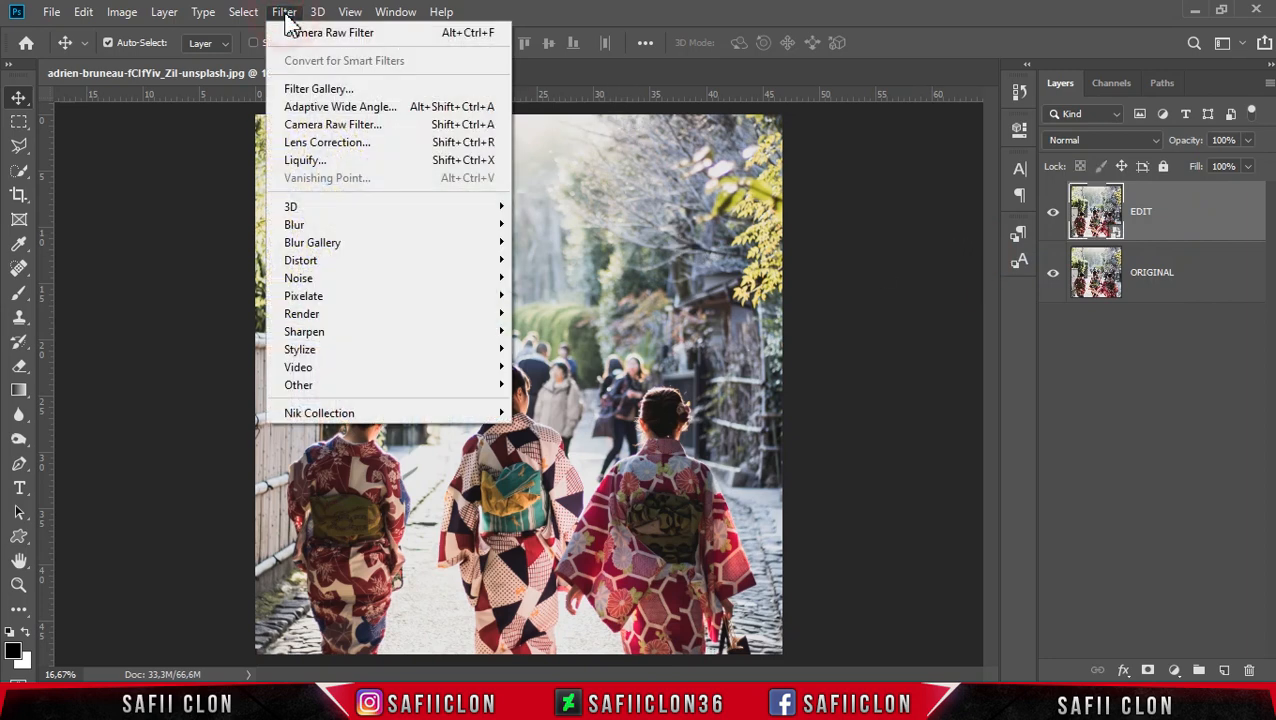
{"action": "left_click", "coordinate": [352, 135]}
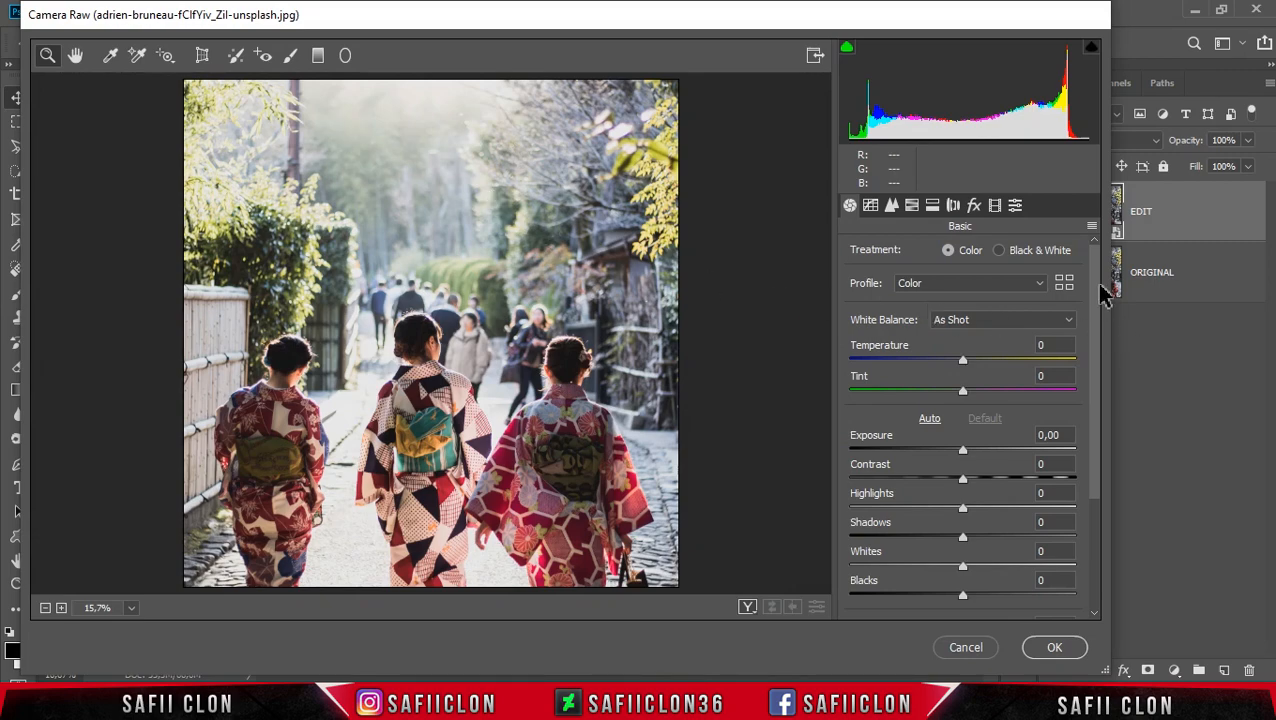
{"action": "scroll", "coordinate": [1102, 280], "scroll_direction": "down", "scroll_amount": 1}
{"action": "left_click_drag", "start_coordinate": [425, 22], "coordinate": [493, 23]}
{"action": "left_click_drag", "start_coordinate": [1165, 300], "coordinate": [1166, 334]}
{"action": "left_click_drag", "start_coordinate": [1031, 311], "coordinate": [1037, 310]}
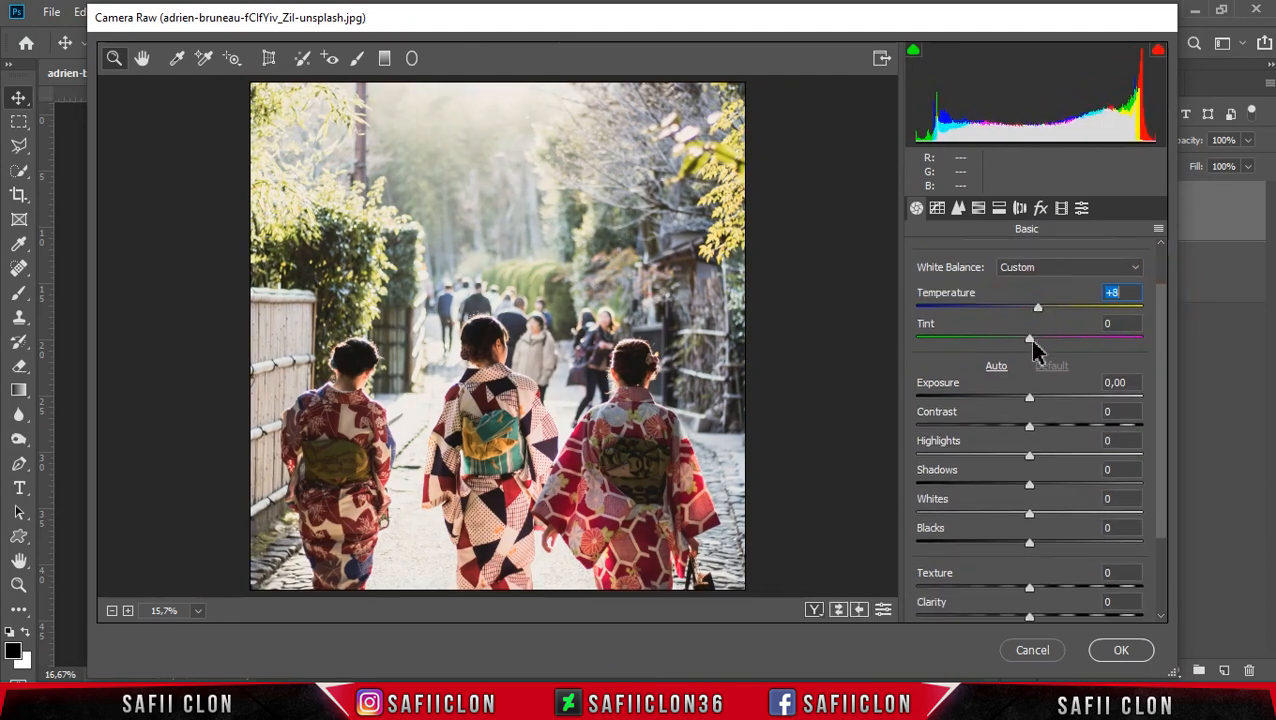
{"action": "left_click_drag", "start_coordinate": [1031, 339], "coordinate": [1057, 342]}
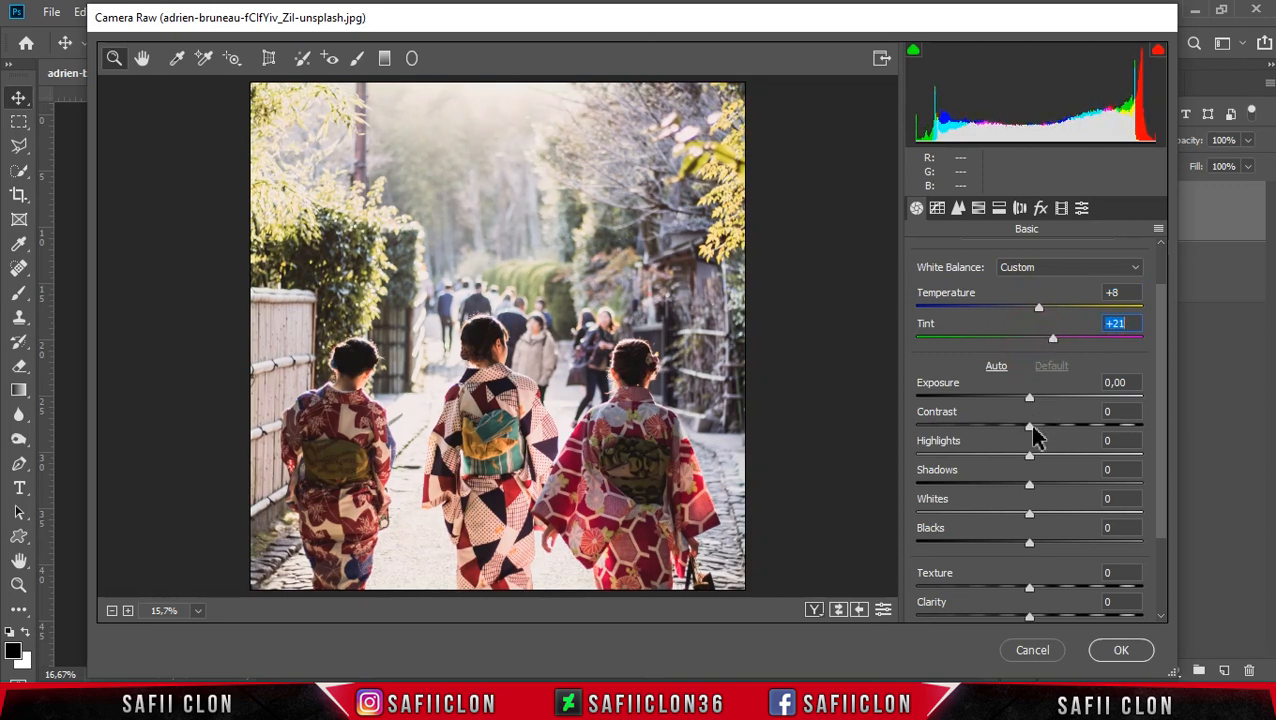
- Set the basic tones to Contrast +10, Highlights -53, Shadows +48, Whites -21 and Blacks +26
{"action": "left_click_drag", "start_coordinate": [1031, 428], "coordinate": [1005, 515]}
{"action": "scroll", "coordinate": [1162, 520], "scroll_direction": "down", "scroll_amount": 2}
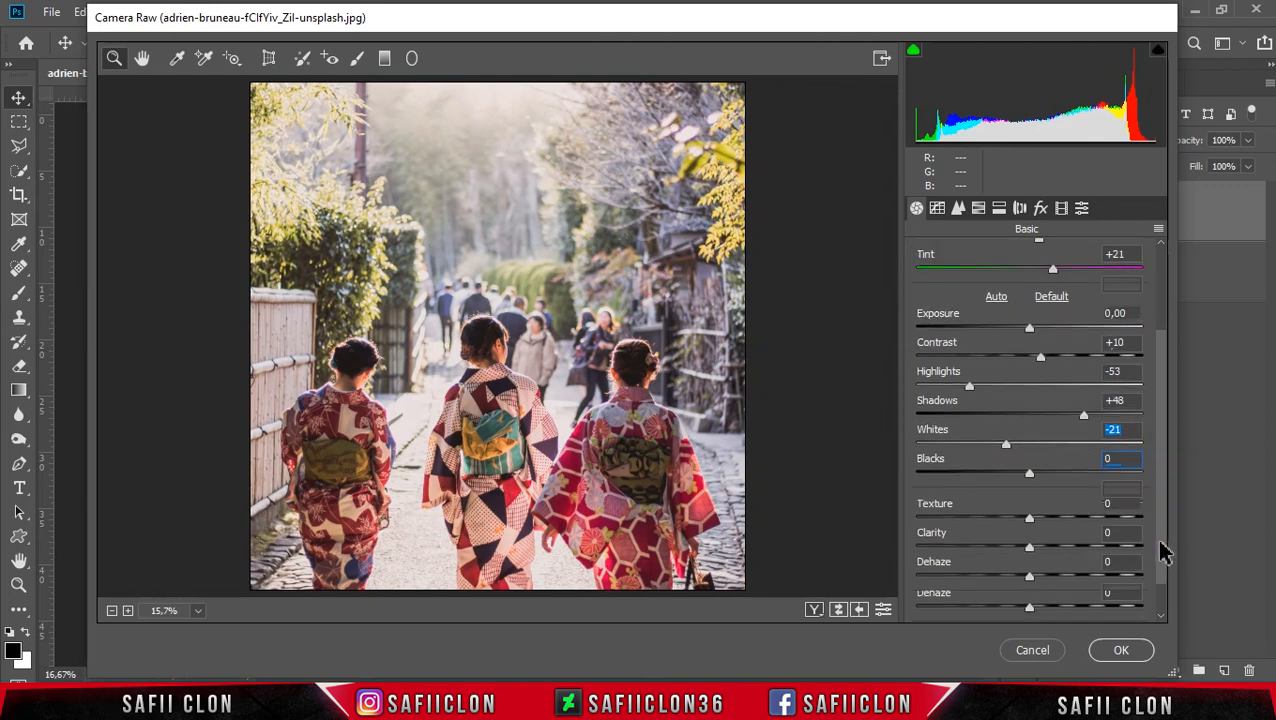
{"action": "left_click_drag", "start_coordinate": [1028, 472], "coordinate": [1058, 472]}
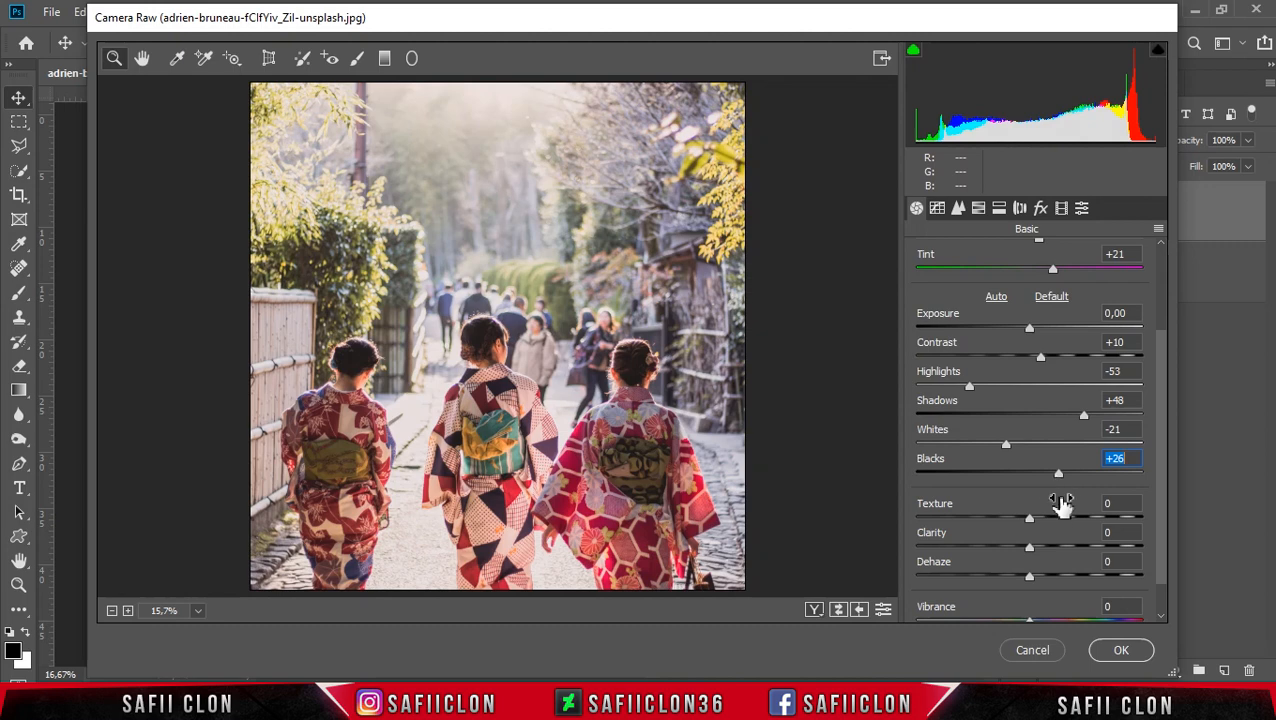
- Set Texture to +13, Clarity to +15, Dehaze to +13, Vibrance to +47 and Saturation to -16
{"action": "left_click_drag", "start_coordinate": [1029, 519], "coordinate": [1047, 547]}
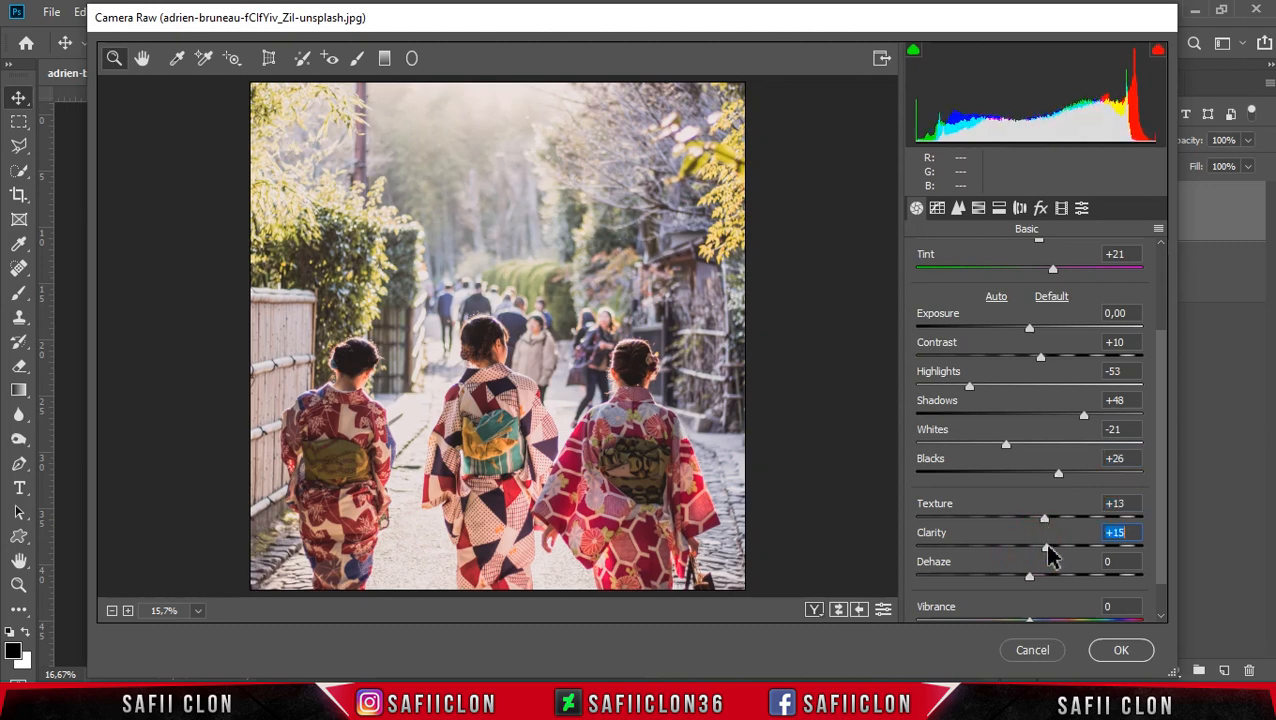
{"action": "scroll", "coordinate": [1154, 608], "scroll_direction": "down", "scroll_amount": 2}
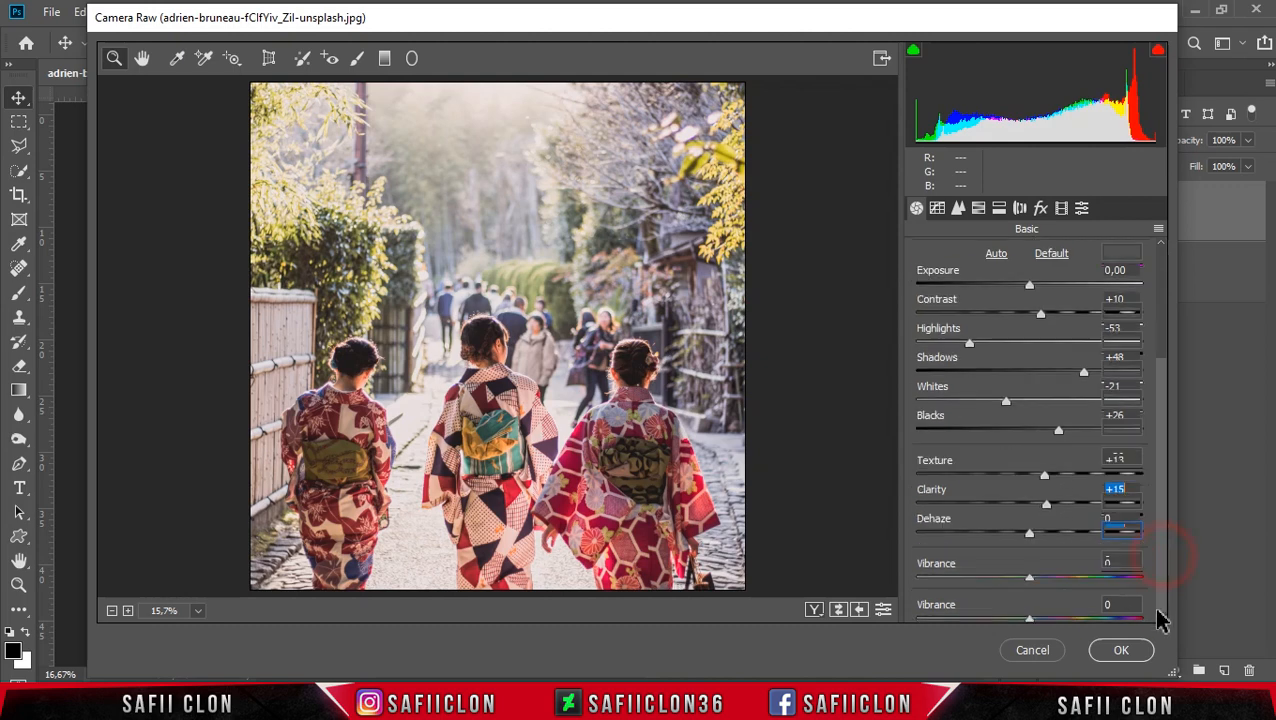
{"action": "left_click_drag", "start_coordinate": [1032, 543], "coordinate": [1042, 541]}
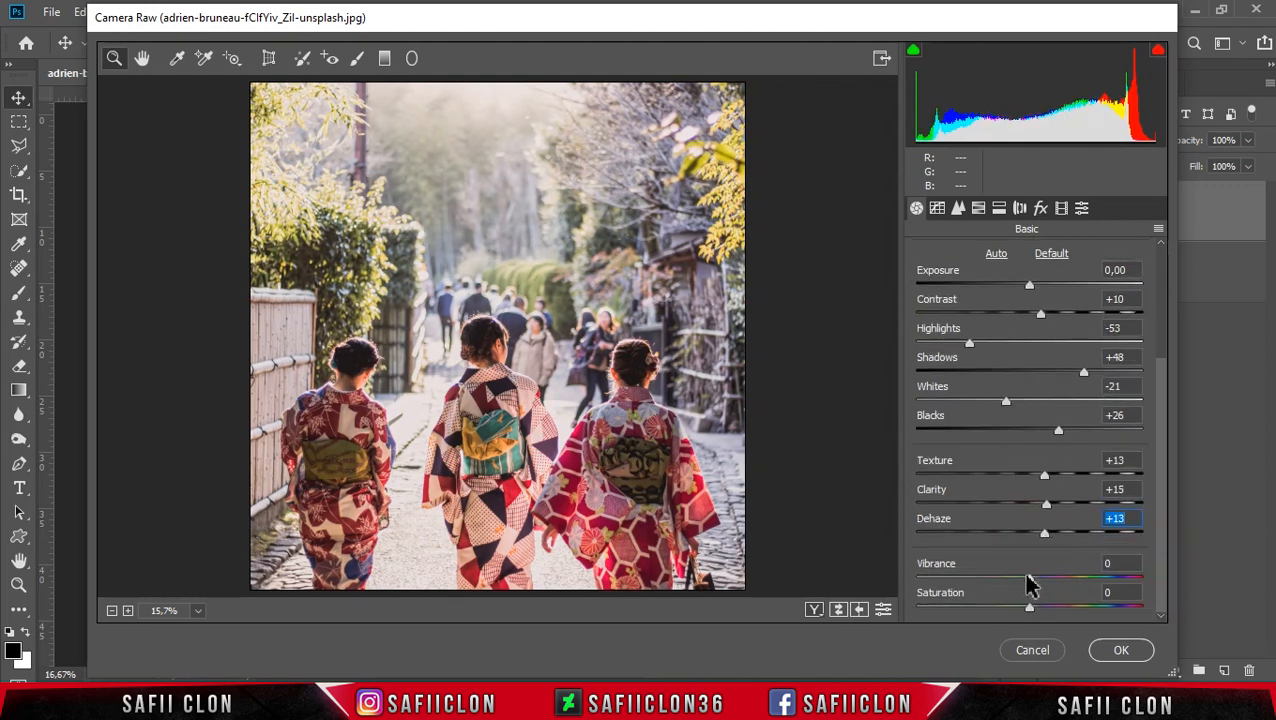
{"action": "mouse_move", "coordinate": [1027, 580]}
{"action": "left_mouse_down"}
{"action": "mouse_move", "coordinate": [1080, 582]}
{"action": "mouse_move", "coordinate": [1042, 606]}
{"action": "mouse_move", "coordinate": [1016, 602]}
{"action": "left_mouse_up"}
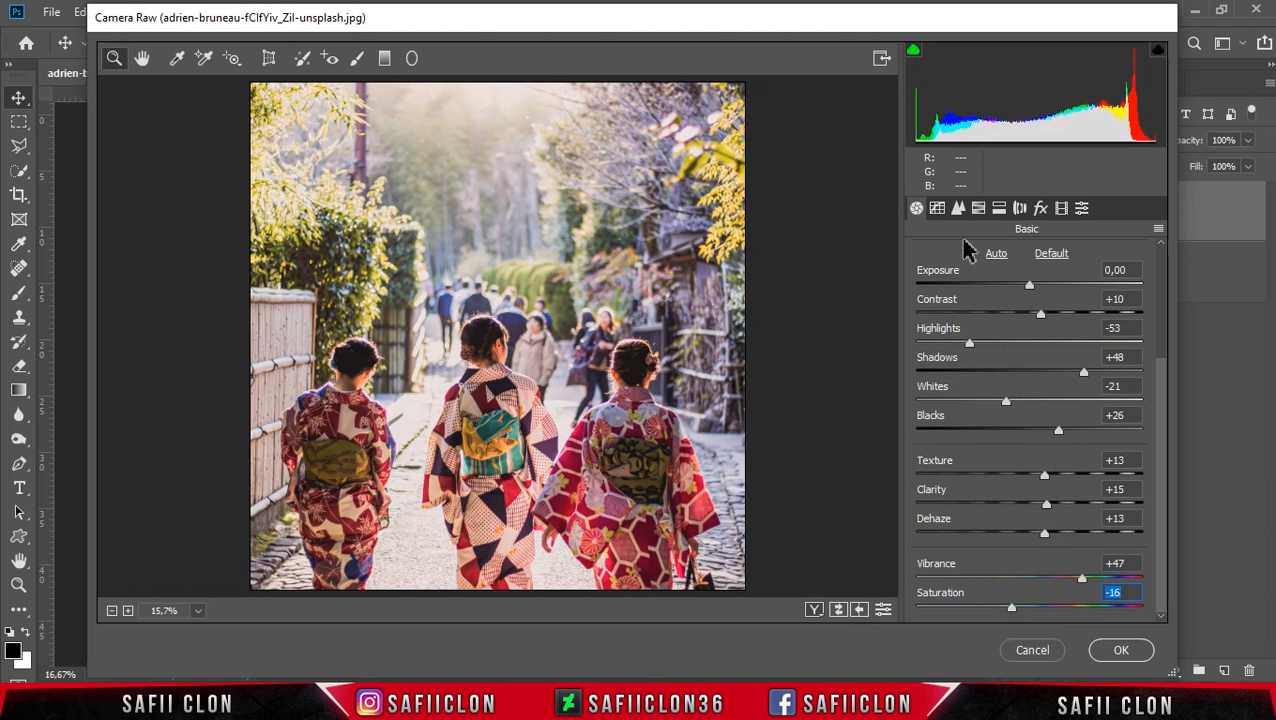
- Add a midpoint to the RGB point tone curve at about 127/124 and a highlight point with input 190 and output 207
{"action": "left_click", "coordinate": [938, 210]}
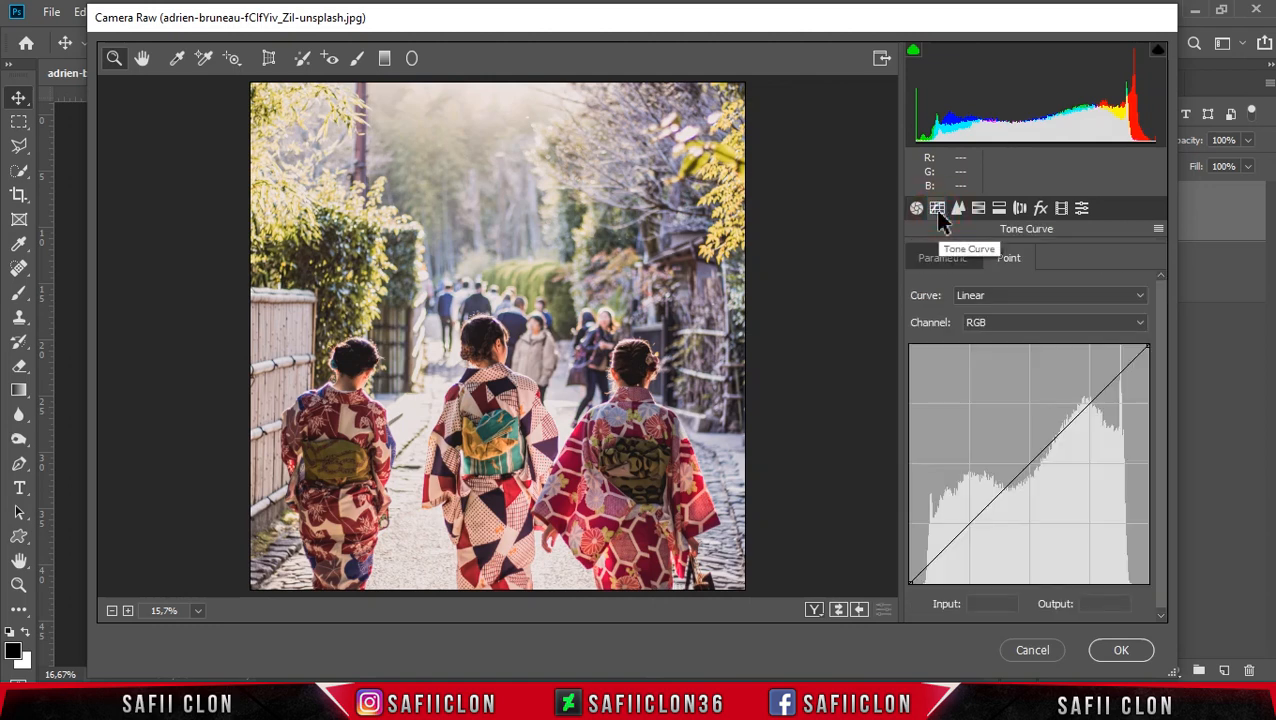
{"action": "left_click", "coordinate": [1027, 463]}
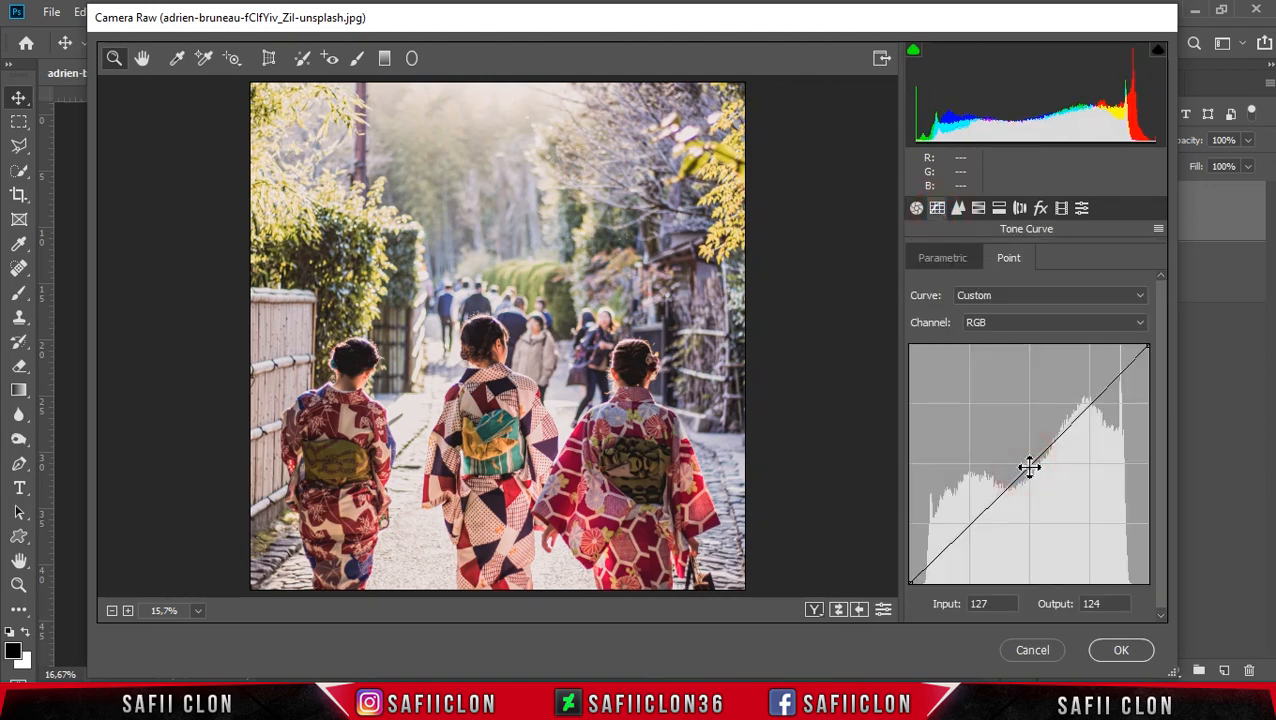
{"action": "left_click", "coordinate": [1088, 403]}
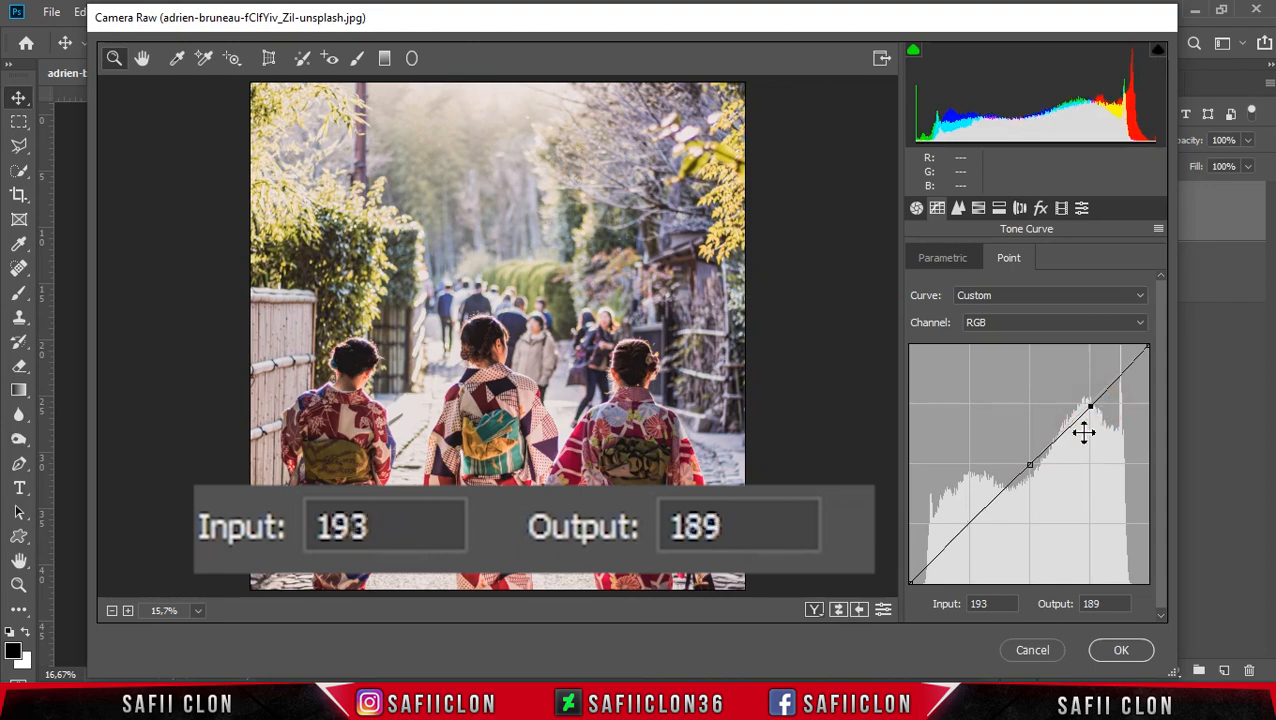
{"action": "left_click", "coordinate": [982, 603]}
{"action": "type", "text": "190"}
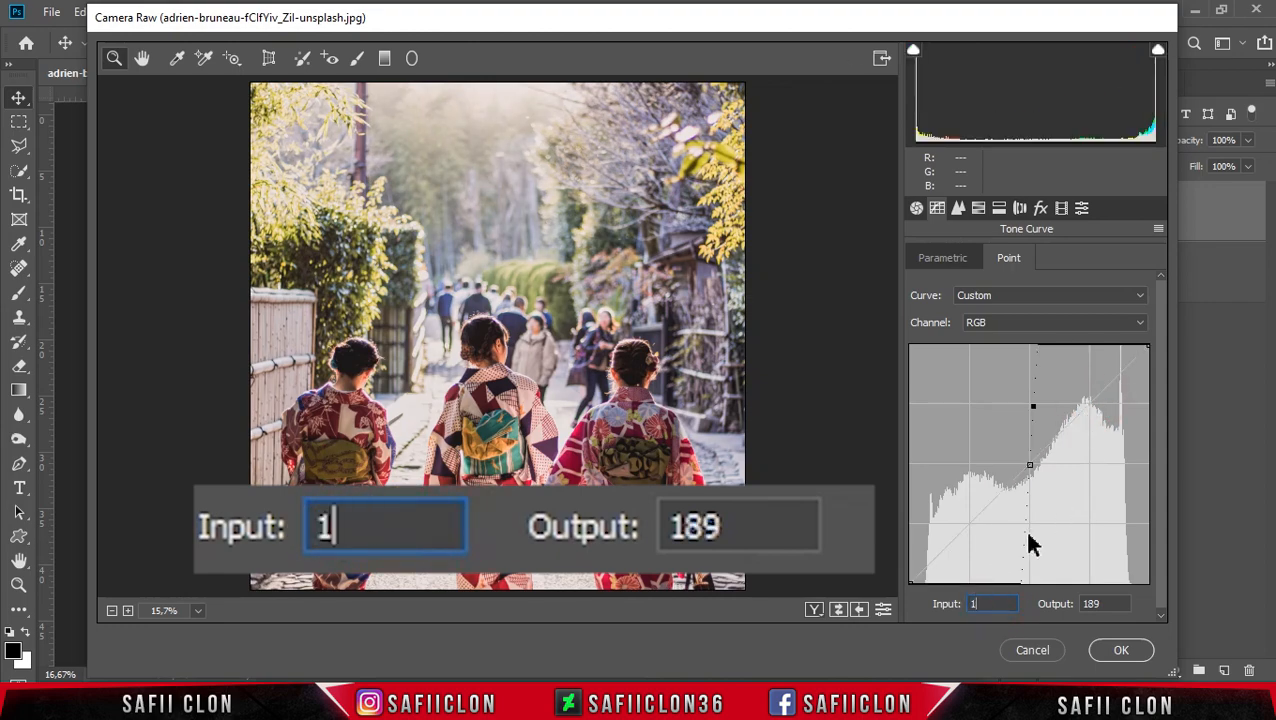
{"action": "left_click", "coordinate": [1106, 603]}
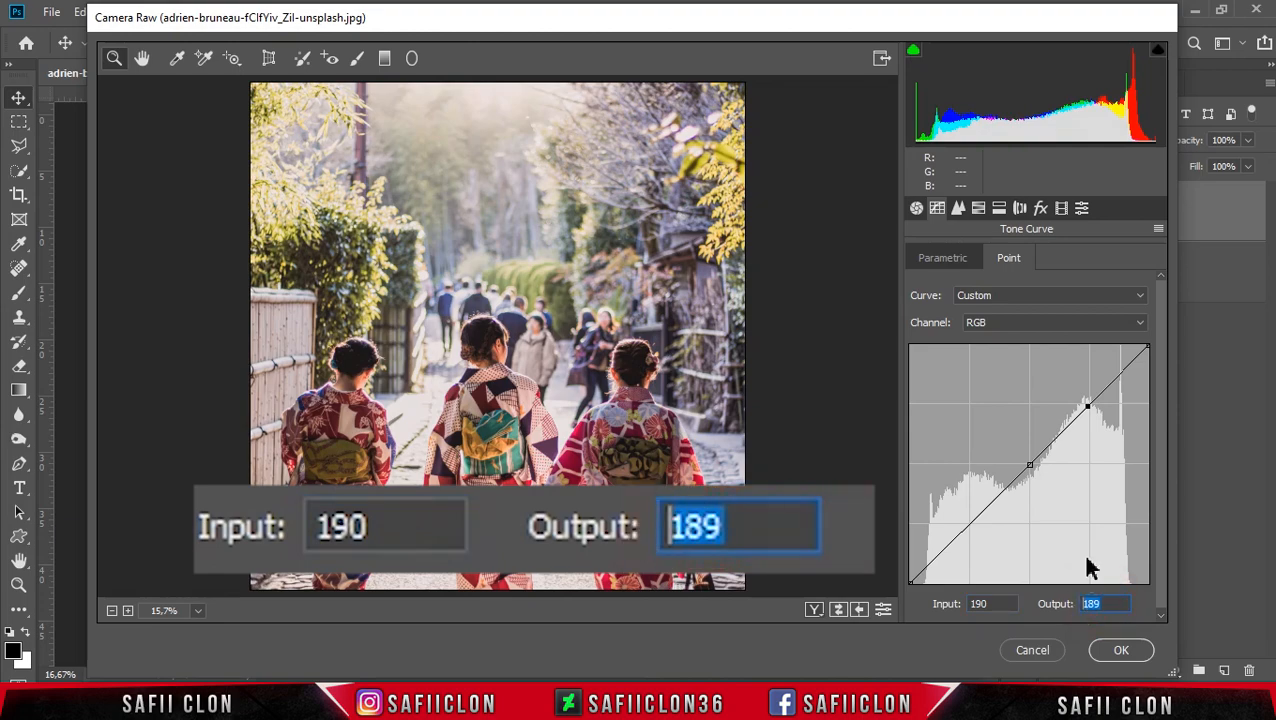
{"action": "type", "text": "207"}
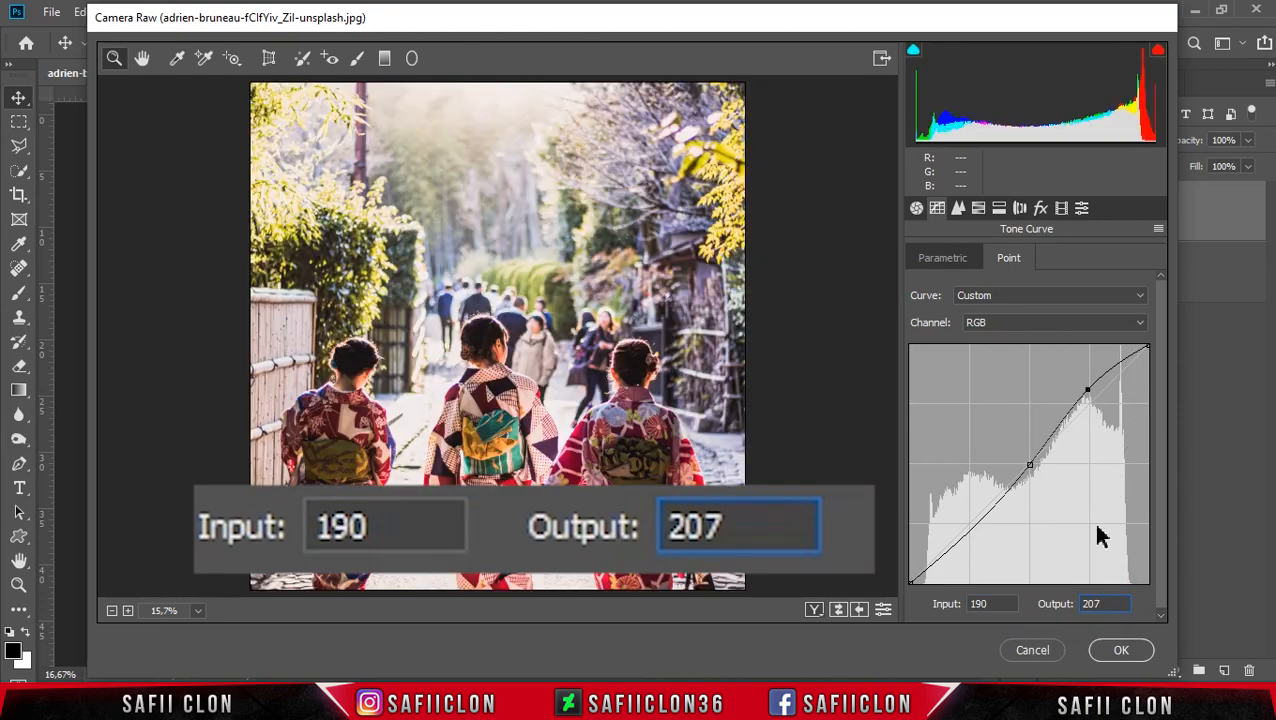
- Set the output of the RGB curve's white endpoint to 237, with input 255
{"action": "left_click", "coordinate": [1149, 345]}
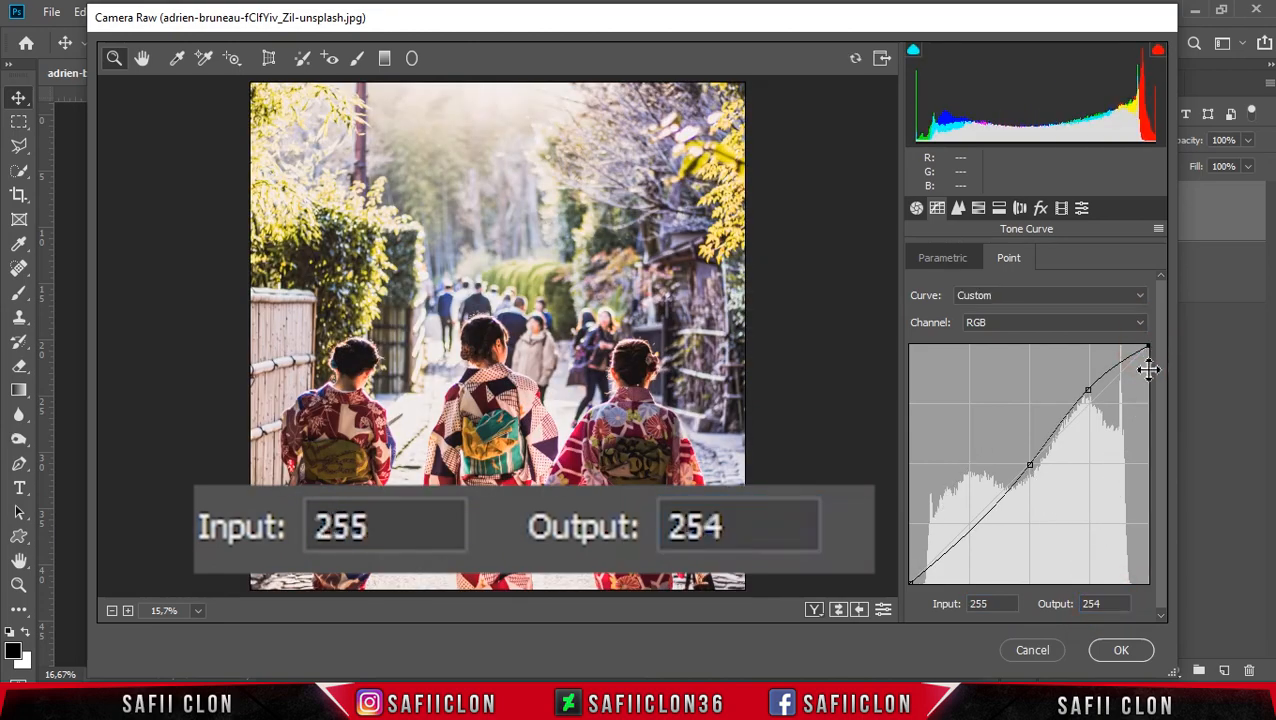
{"action": "left_click", "coordinate": [986, 604]}
{"action": "left_click", "coordinate": [1100, 603]}
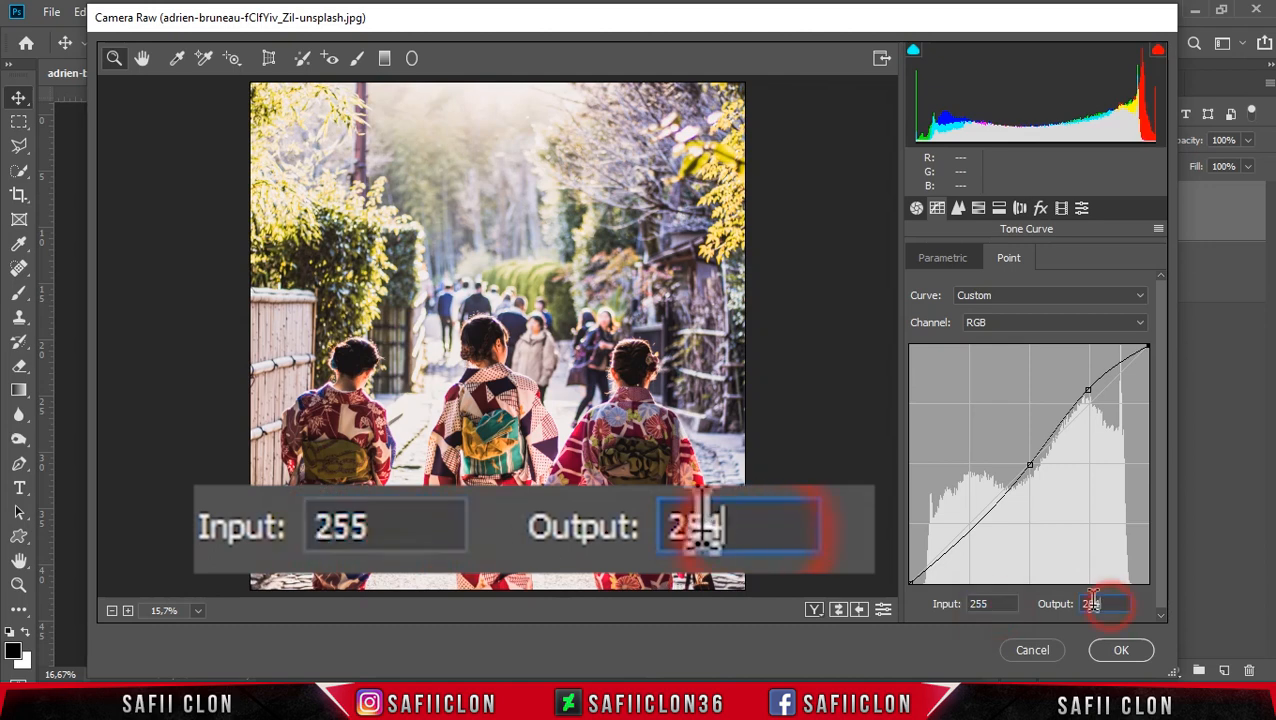
{"action": "type", "text": "237"}
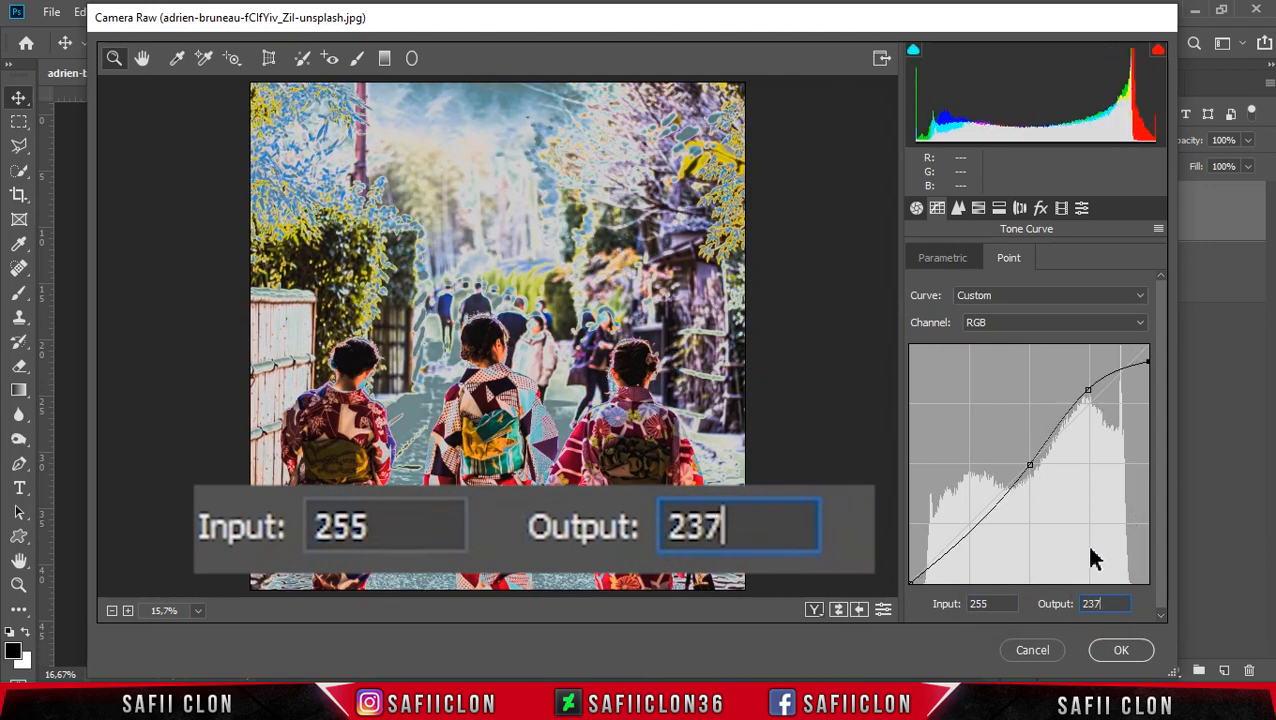
- Add a shadow point to the RGB curve with input 73 and output 60
{"action": "left_click", "coordinate": [975, 527]}
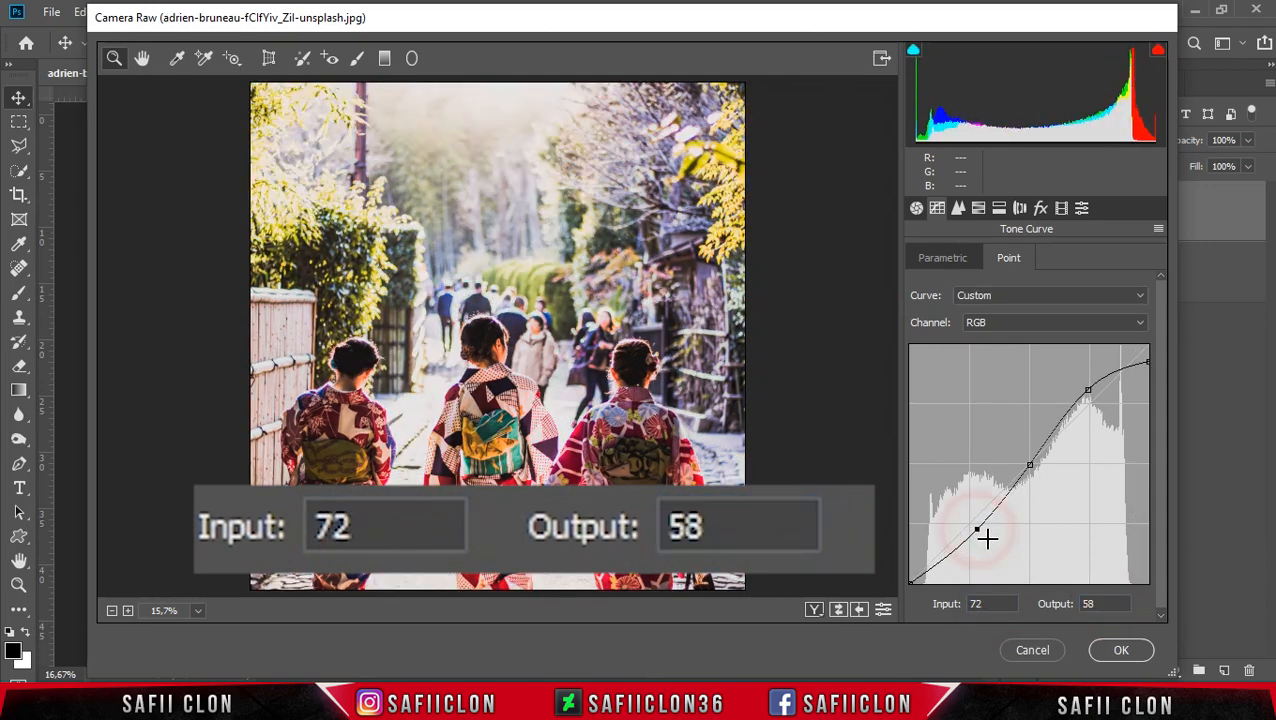
{"action": "left_click", "coordinate": [986, 604]}
{"action": "type", "text": "73"}
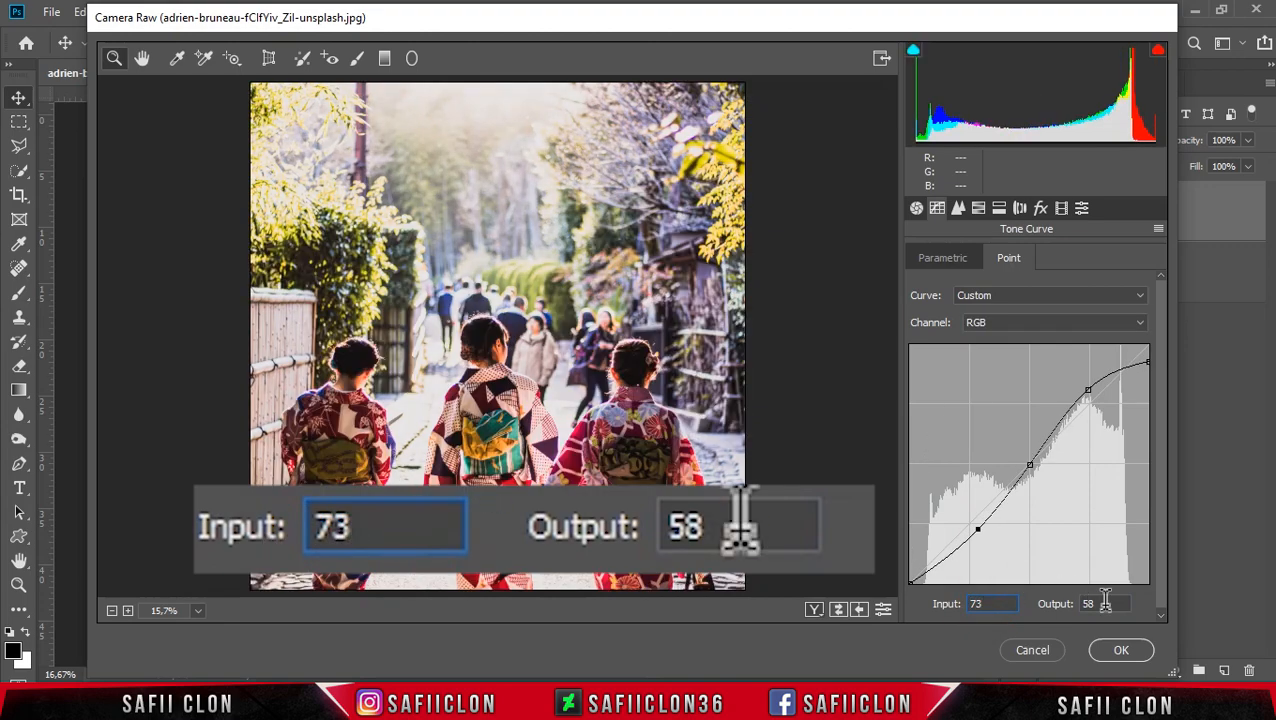
{"action": "key", "text": "Tab"}
{"action": "type", "text": "60"}
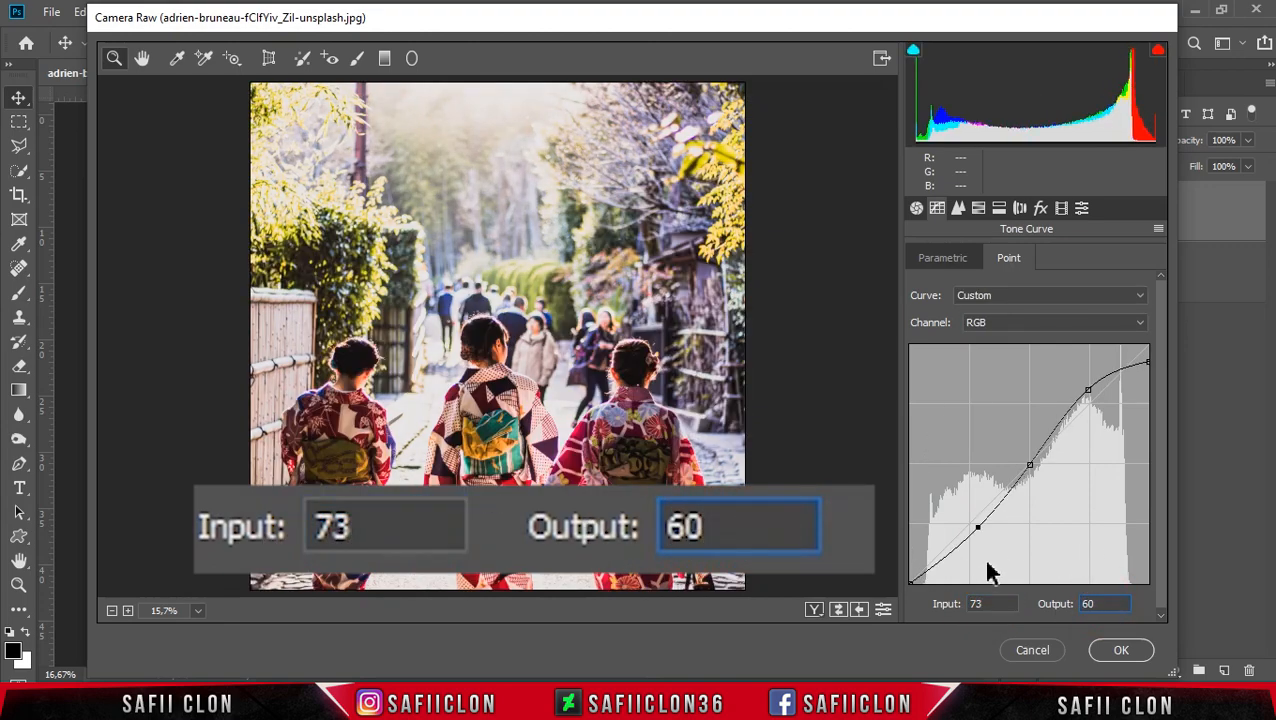
- Set the black endpoint of the RGB point tone curve to input 0 and output 21
{"action": "left_click", "coordinate": [911, 583]}
{"action": "left_click_drag", "start_coordinate": [994, 604], "coordinate": [968, 603]}
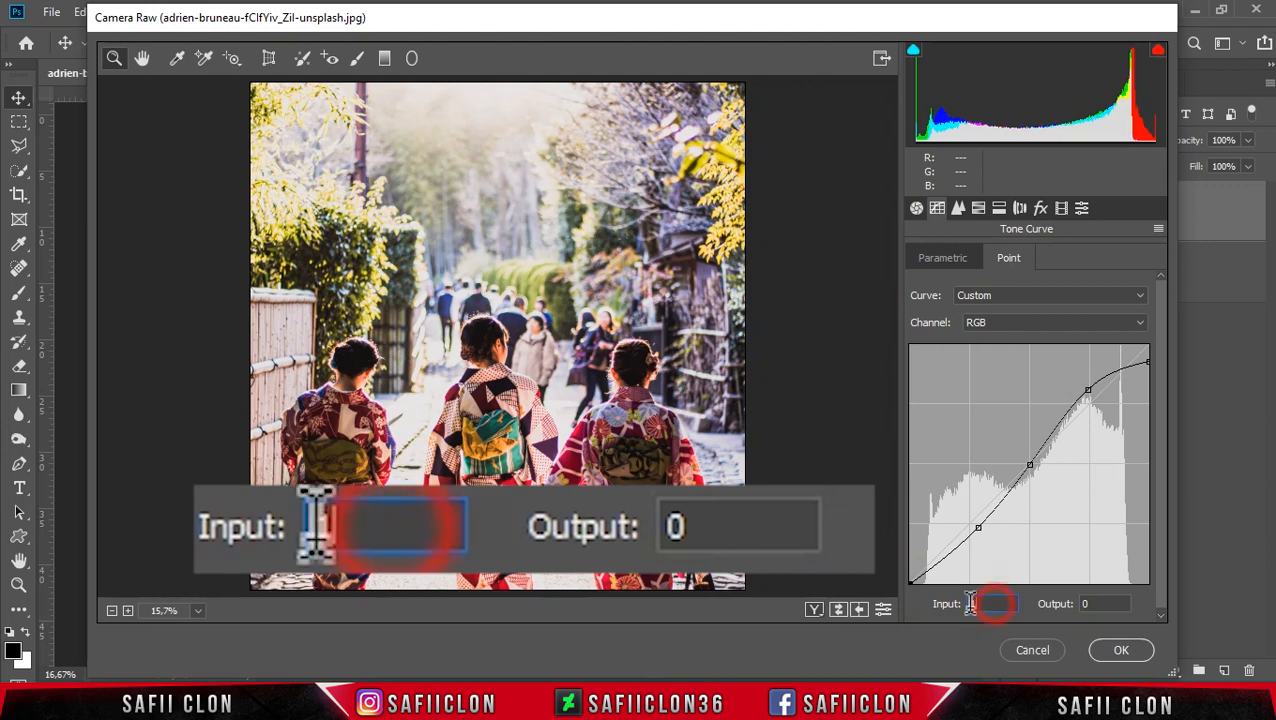
{"action": "type", "text": "0"}
{"action": "left_click", "coordinate": [1082, 603]}
{"action": "type", "text": "21"}
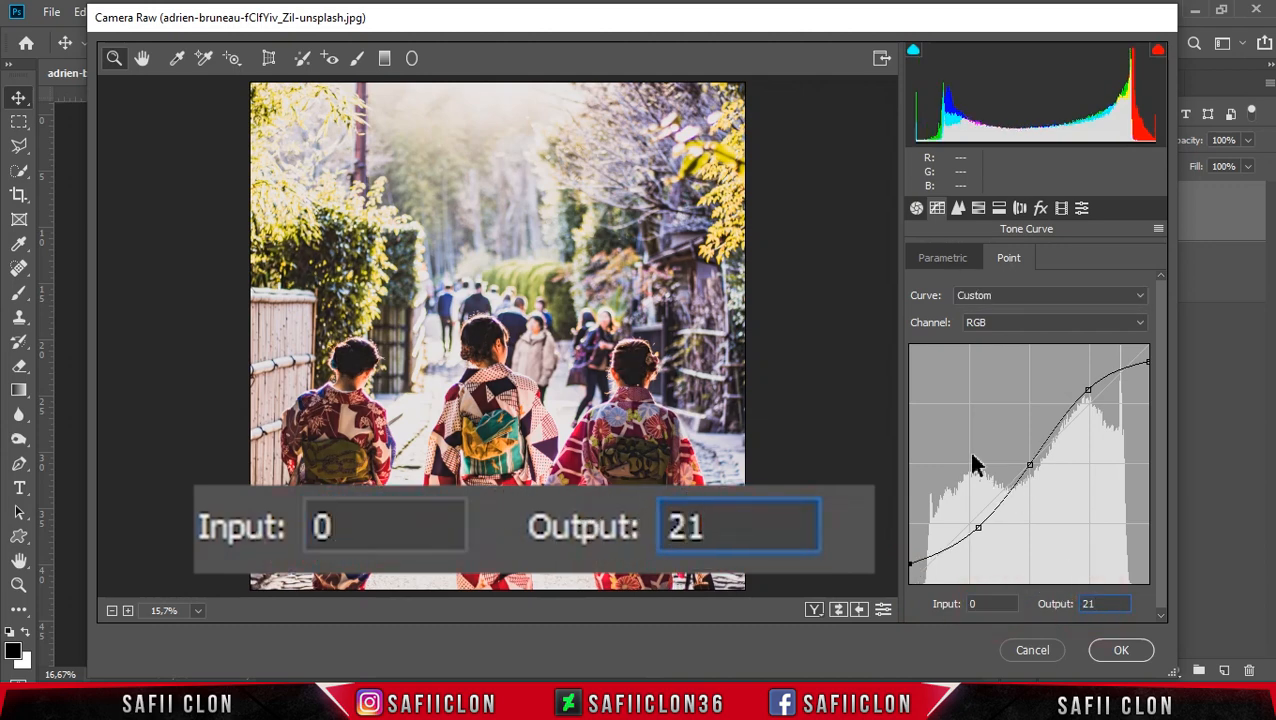
- Set the sharpening Amount to 27 and noise reduction to Luminance 15, Color 14, Color Detail 55 and Color Smoothness 48
{"action": "left_click", "coordinate": [957, 208]}
{"action": "left_click_drag", "start_coordinate": [917, 286], "coordinate": [955, 298]}
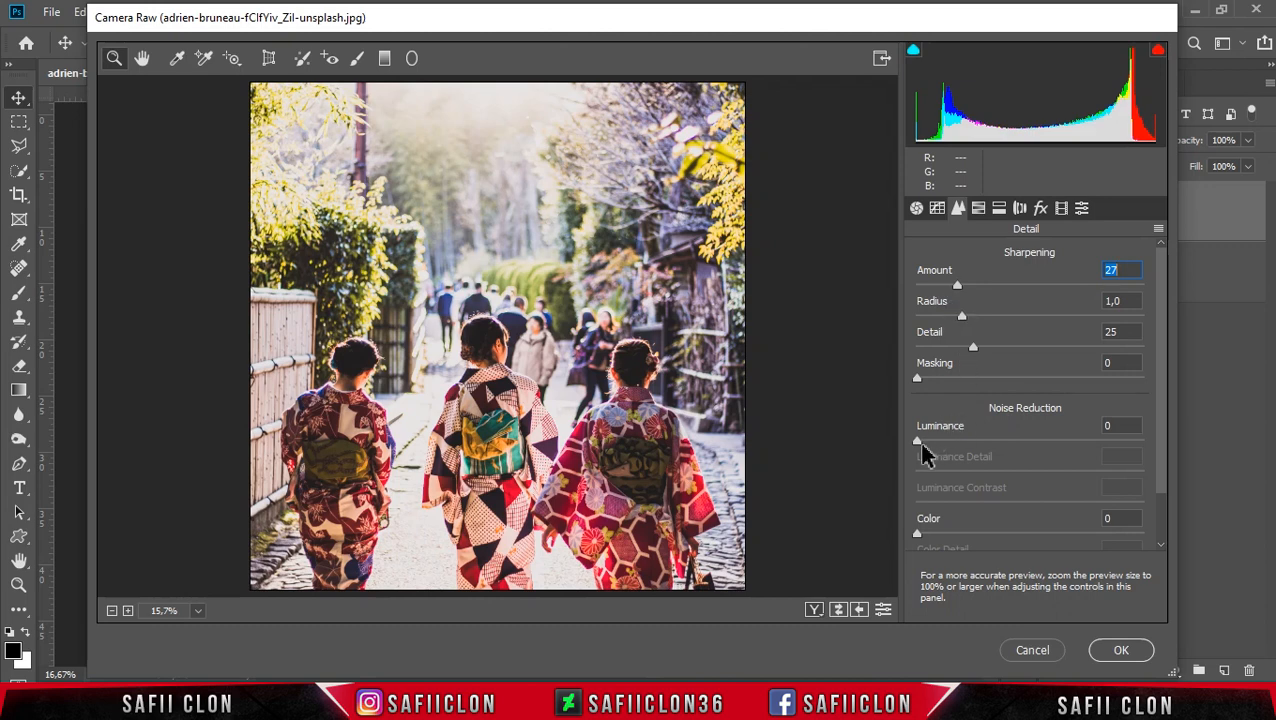
{"action": "left_click_drag", "start_coordinate": [925, 441], "coordinate": [927, 446]}
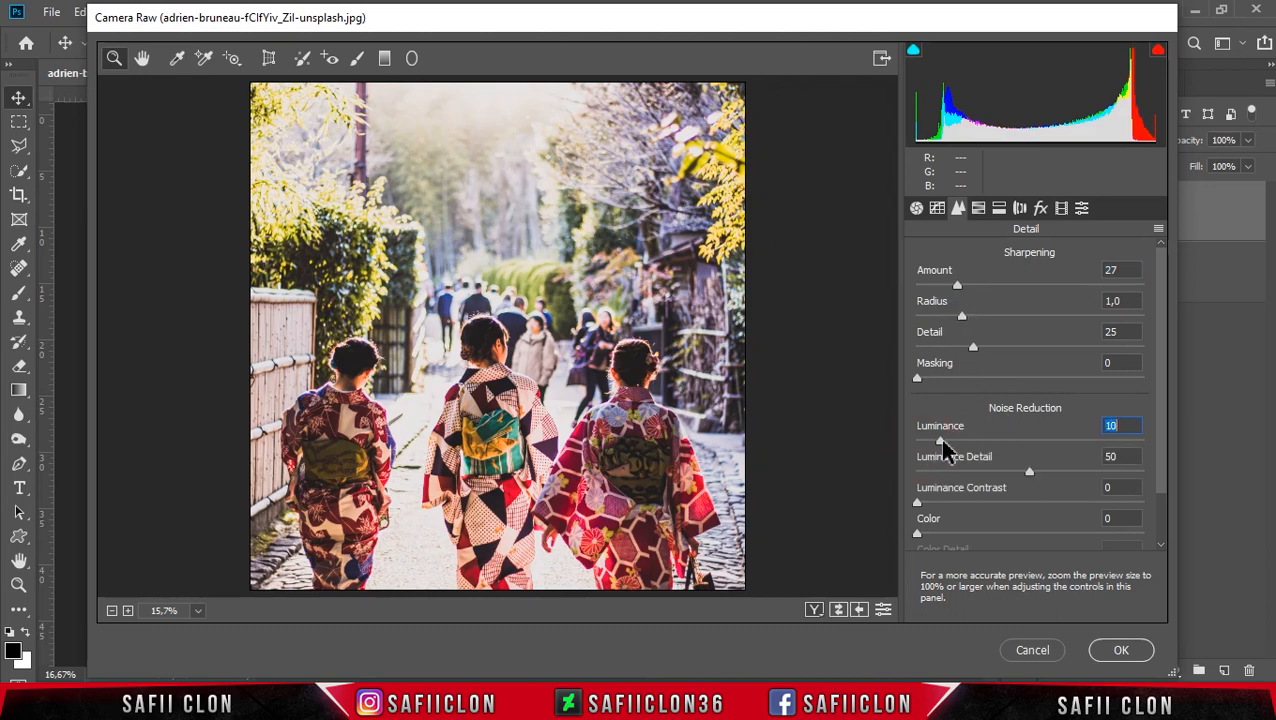
{"action": "scroll", "coordinate": [1168, 478], "scroll_direction": "down", "scroll_amount": 2}
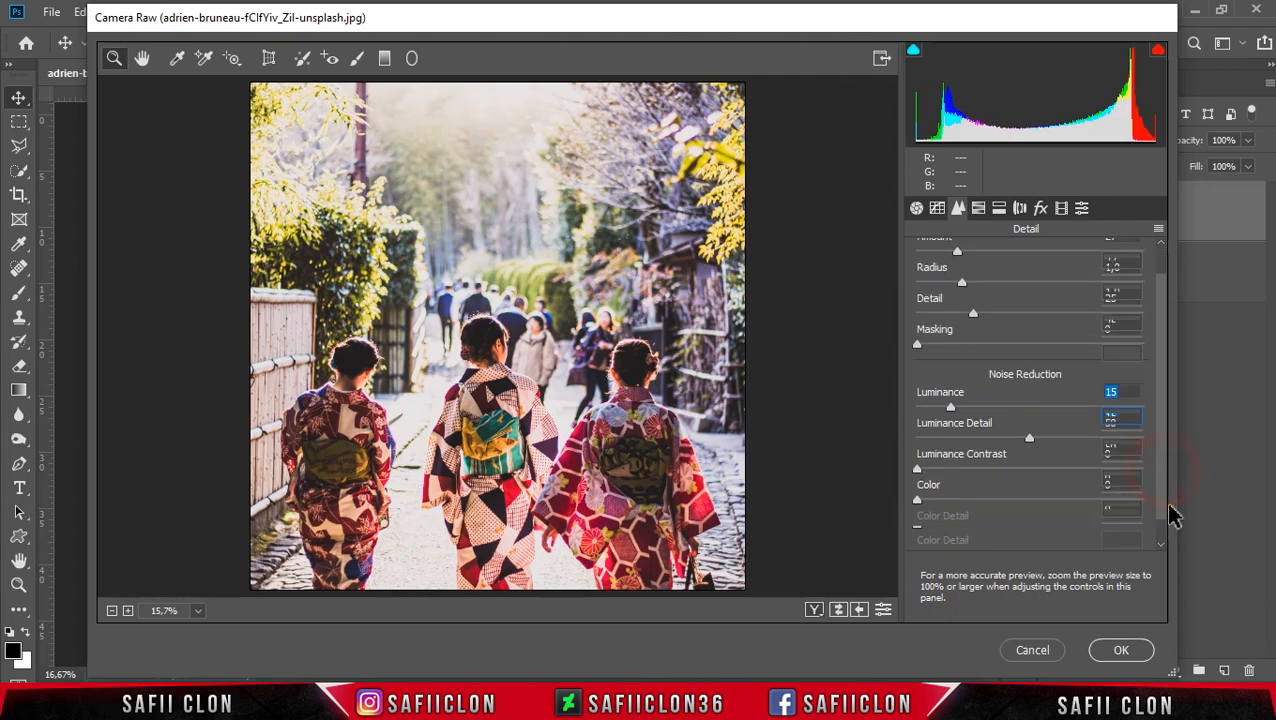
{"action": "left_click_drag", "start_coordinate": [914, 474], "coordinate": [944, 472]}
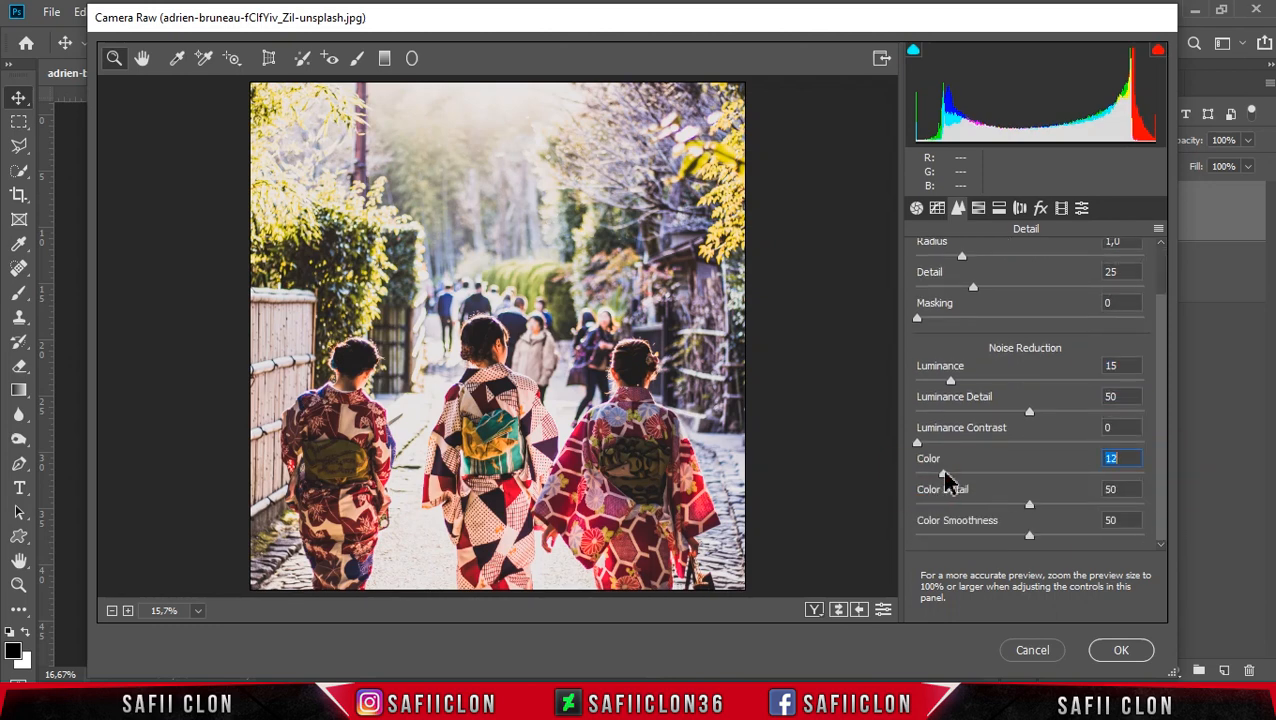
{"action": "left_click_drag", "start_coordinate": [1030, 504], "coordinate": [1024, 535]}
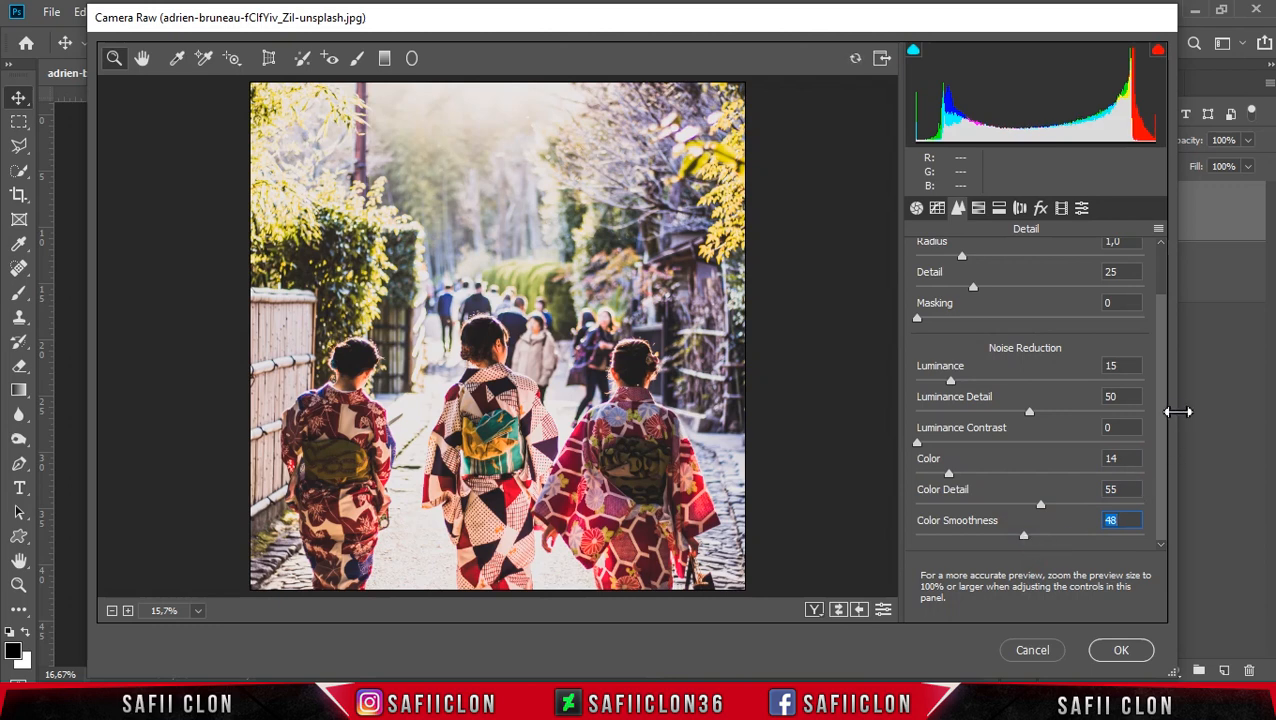
{"action": "left_click_drag", "start_coordinate": [1162, 400], "coordinate": [1159, 345]}
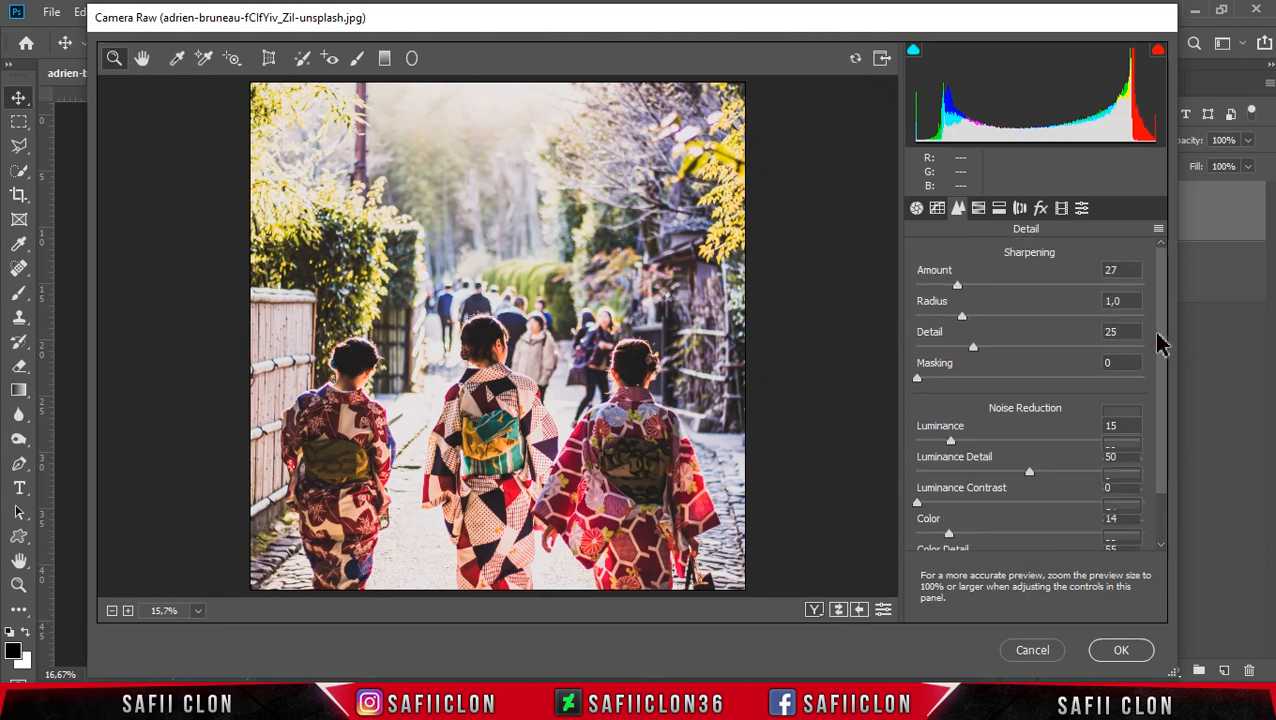
- Set the HSL hue of Reds to +18, Yellows to -100, Greens to -29, Blues to -36 and Purples to -18
{"action": "left_click", "coordinate": [980, 210]}
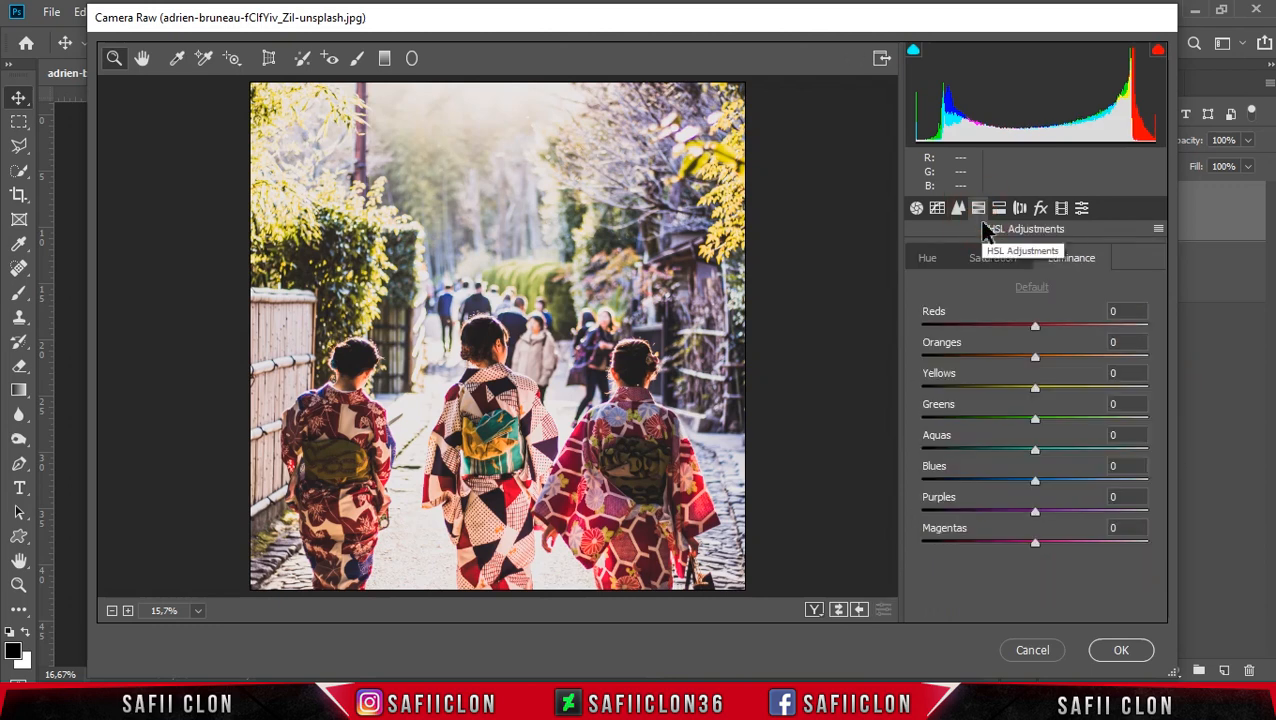
{"action": "left_click", "coordinate": [927, 258]}
{"action": "left_click_drag", "start_coordinate": [1035, 326], "coordinate": [1049, 323]}
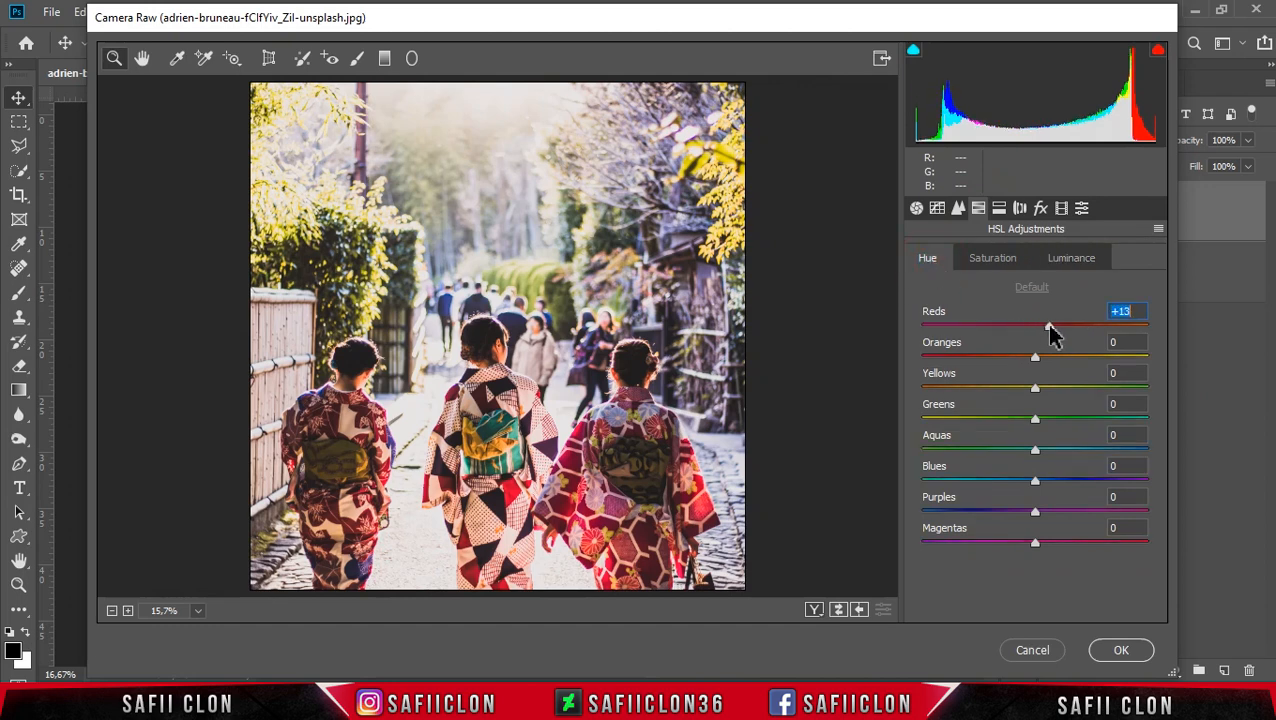
{"action": "left_click_drag", "start_coordinate": [1035, 388], "coordinate": [918, 390]}
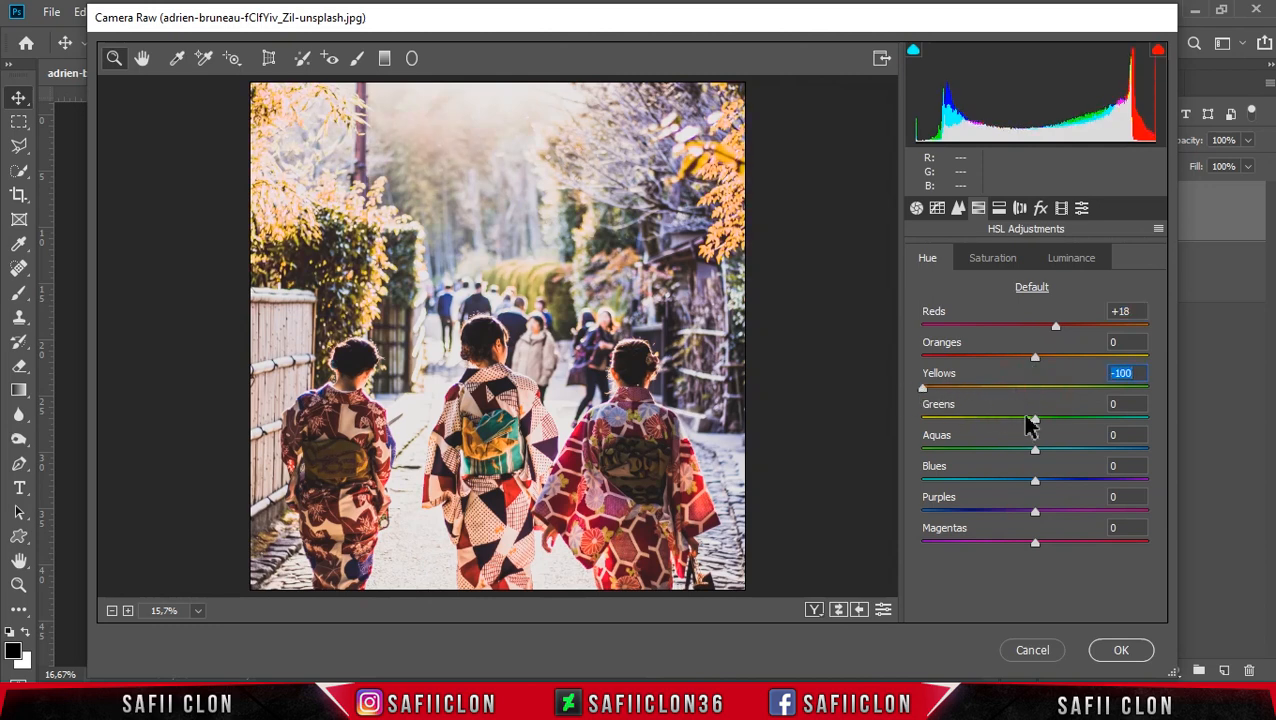
{"action": "left_click_drag", "start_coordinate": [1037, 427], "coordinate": [1005, 428]}
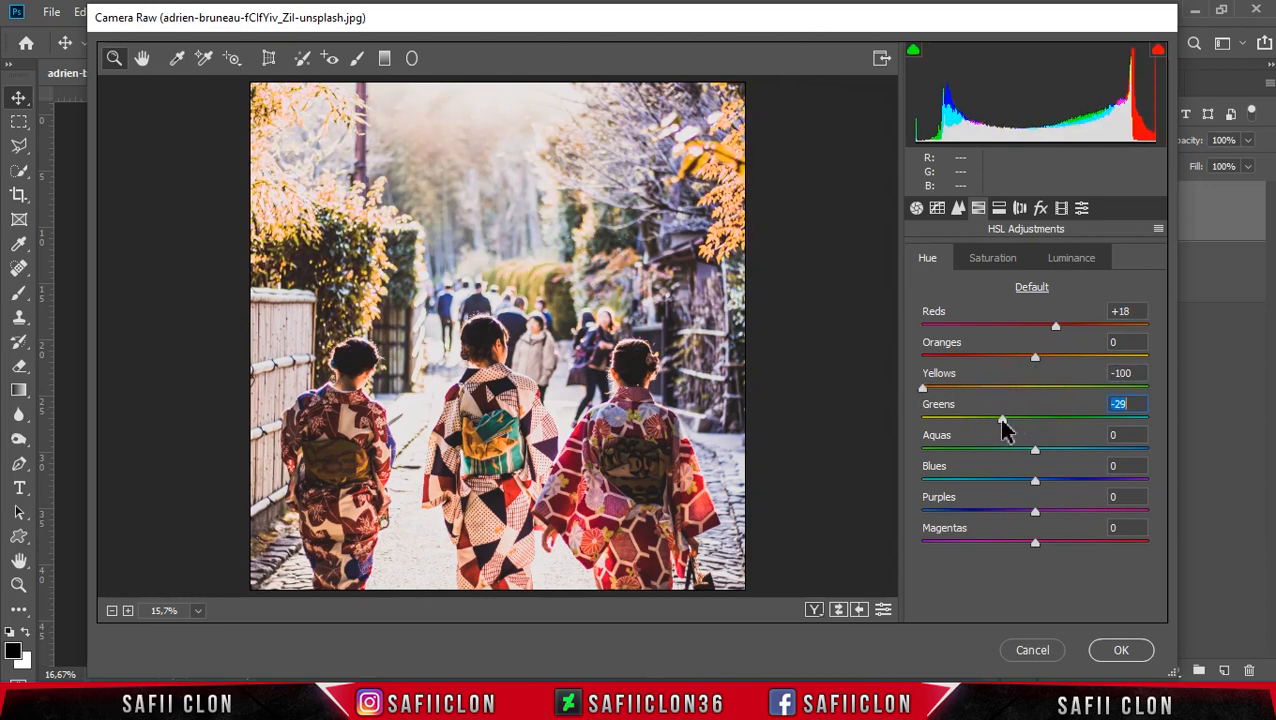
{"action": "left_click_drag", "start_coordinate": [1037, 485], "coordinate": [1000, 487]}
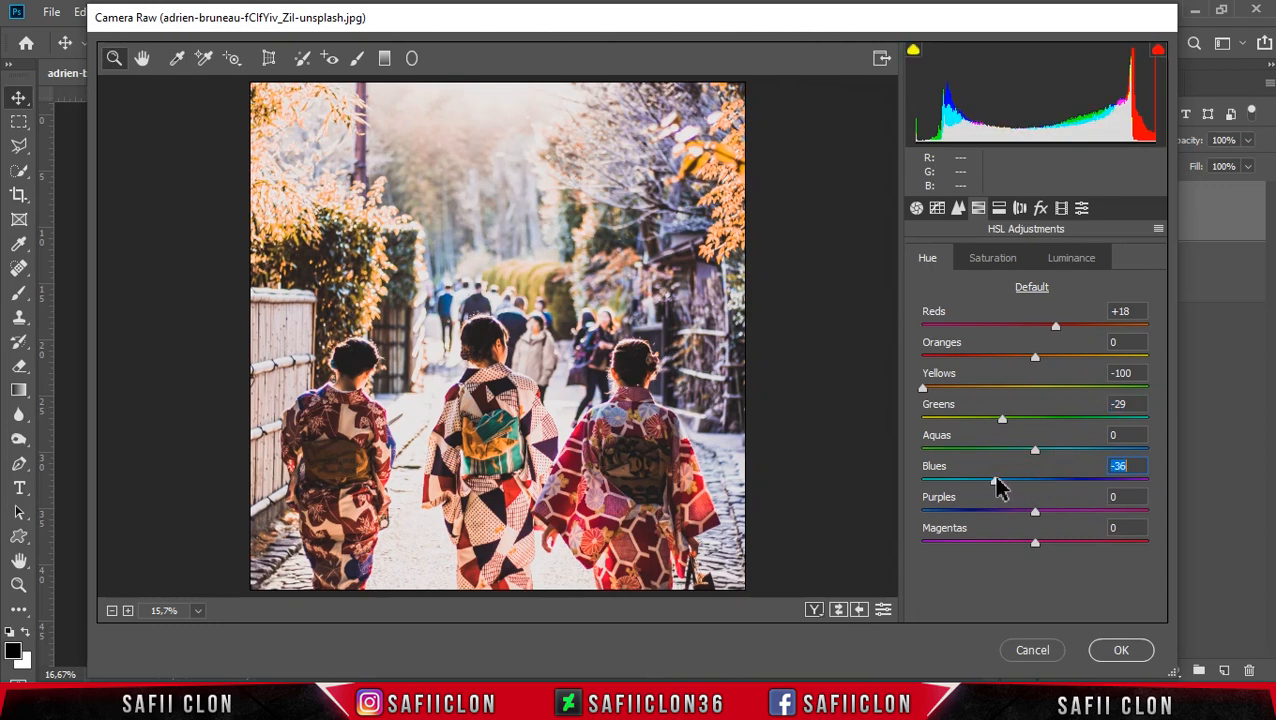
{"action": "left_click_drag", "start_coordinate": [1035, 512], "coordinate": [1016, 516]}
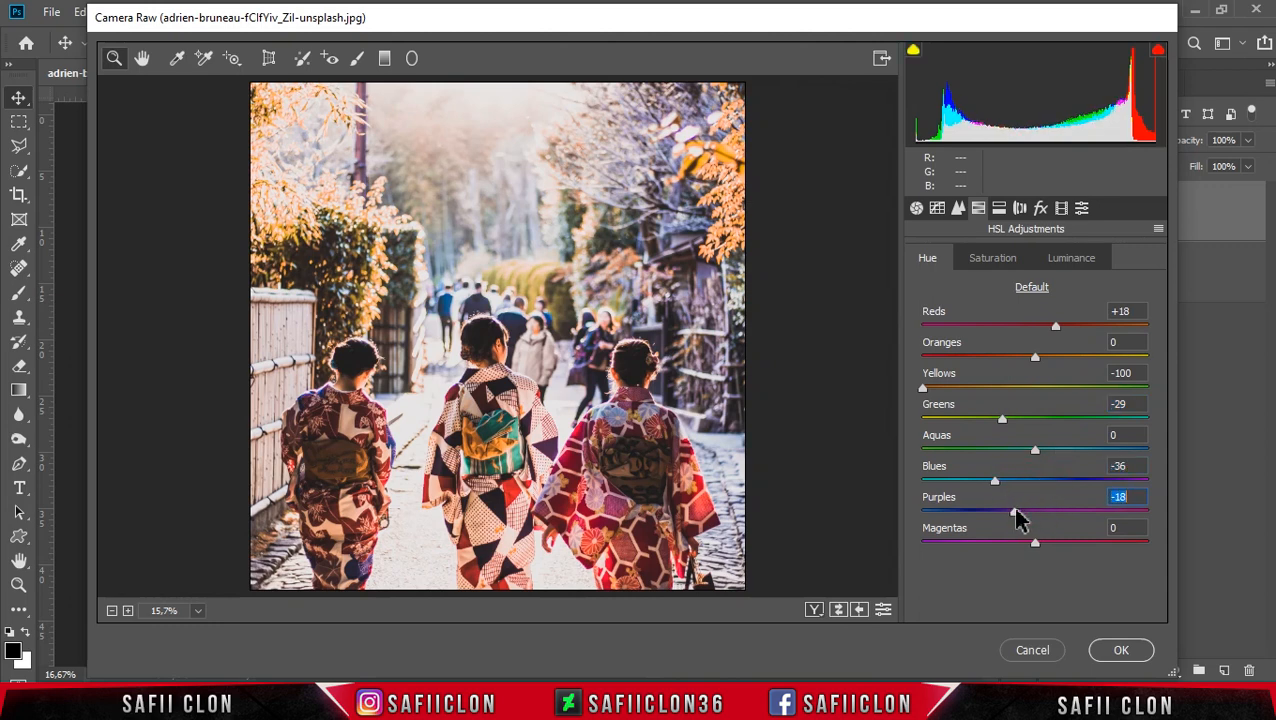
- Set the HSL saturation to Reds -30, Oranges -14, Yellows -29, Greens -63, Aquas +100, Blues -27 and Purples -13
{"action": "left_click", "coordinate": [987, 262]}
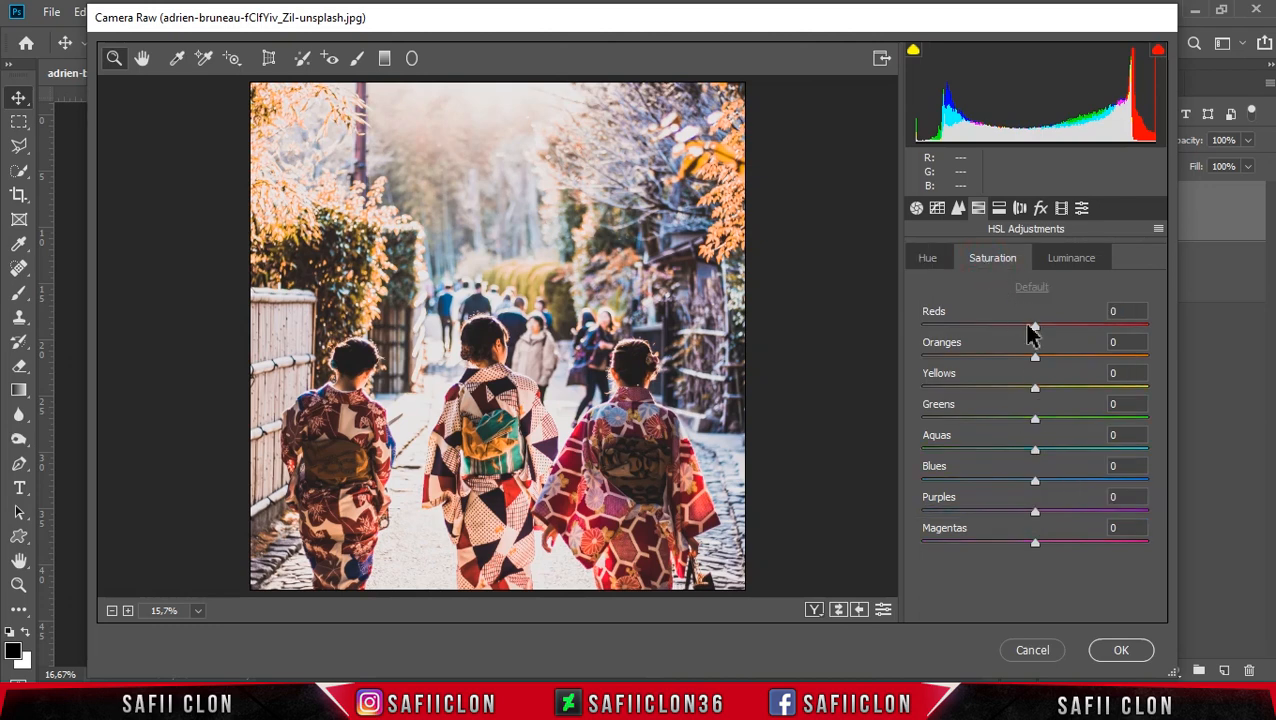
{"action": "mouse_move", "coordinate": [1033, 330]}
{"action": "left_mouse_down"}
{"action": "mouse_move", "coordinate": [999, 324]}
{"action": "mouse_move", "coordinate": [1018, 386]}
{"action": "left_mouse_up"}
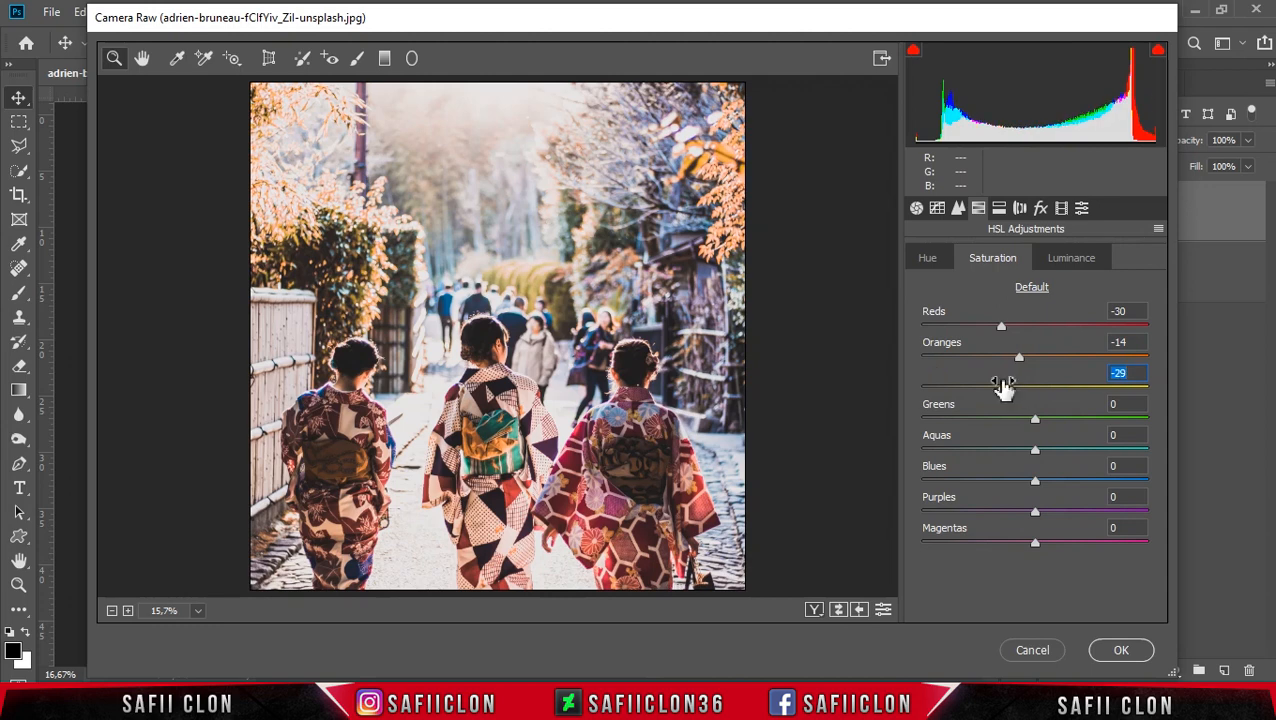
{"action": "left_click_drag", "start_coordinate": [1035, 419], "coordinate": [972, 426]}
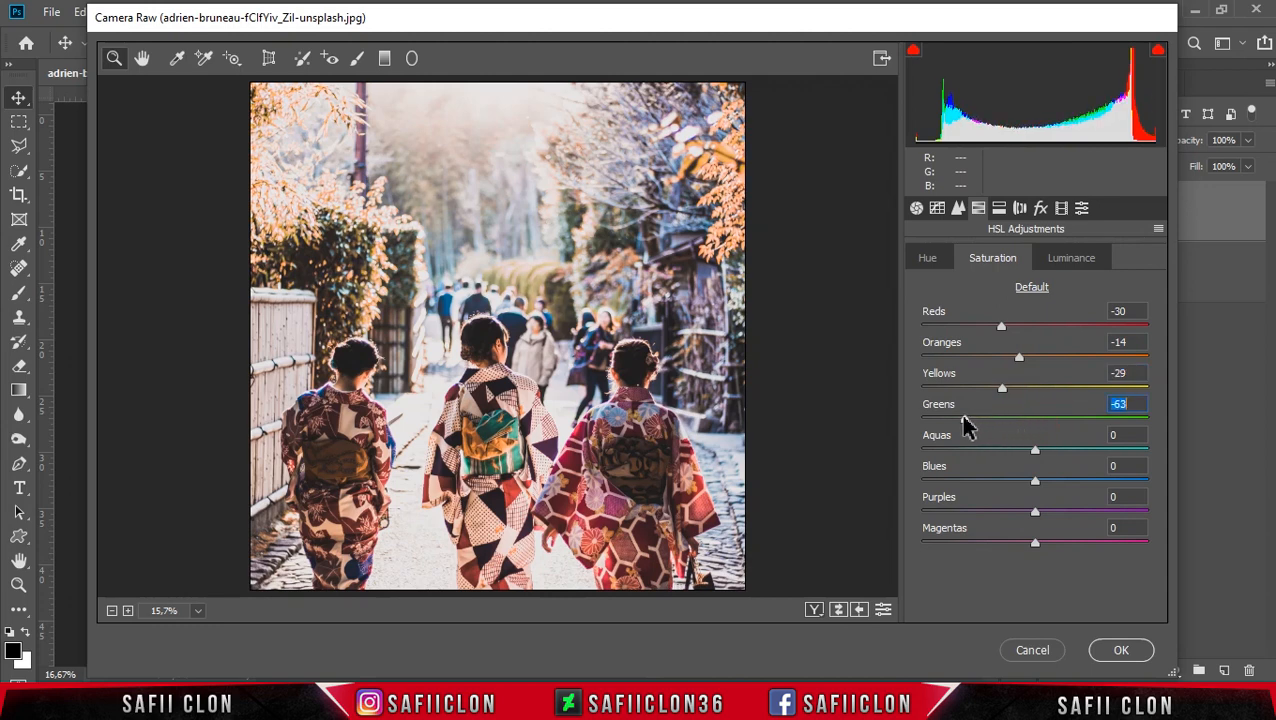
{"action": "left_click_drag", "start_coordinate": [1034, 450], "coordinate": [1157, 456]}
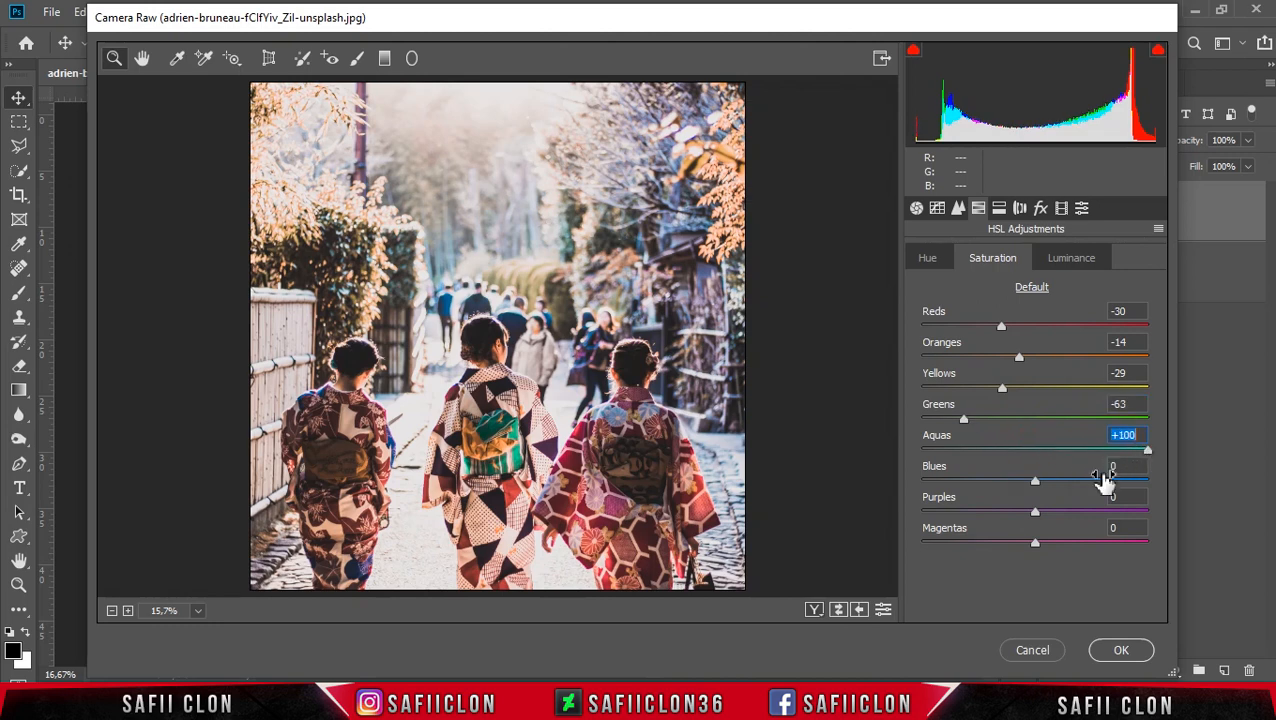
{"action": "left_click_drag", "start_coordinate": [1032, 484], "coordinate": [1020, 486]}
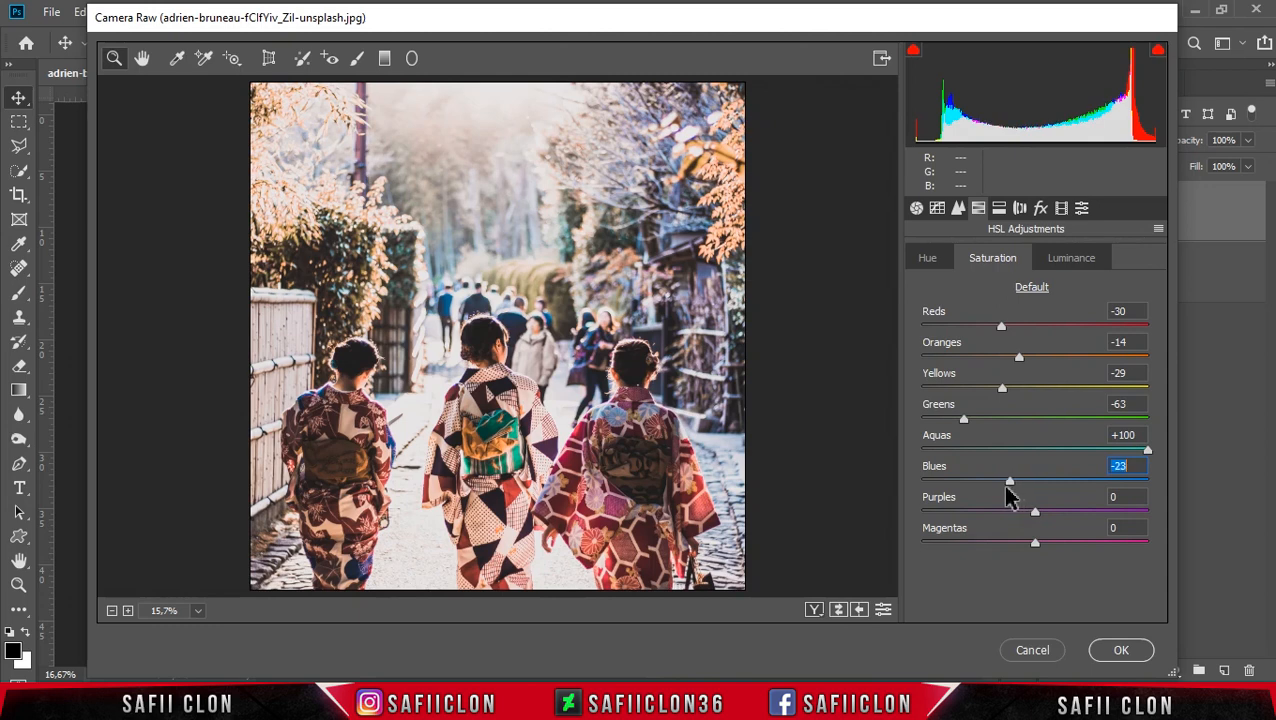
{"action": "left_click_drag", "start_coordinate": [1034, 511], "coordinate": [1018, 512]}
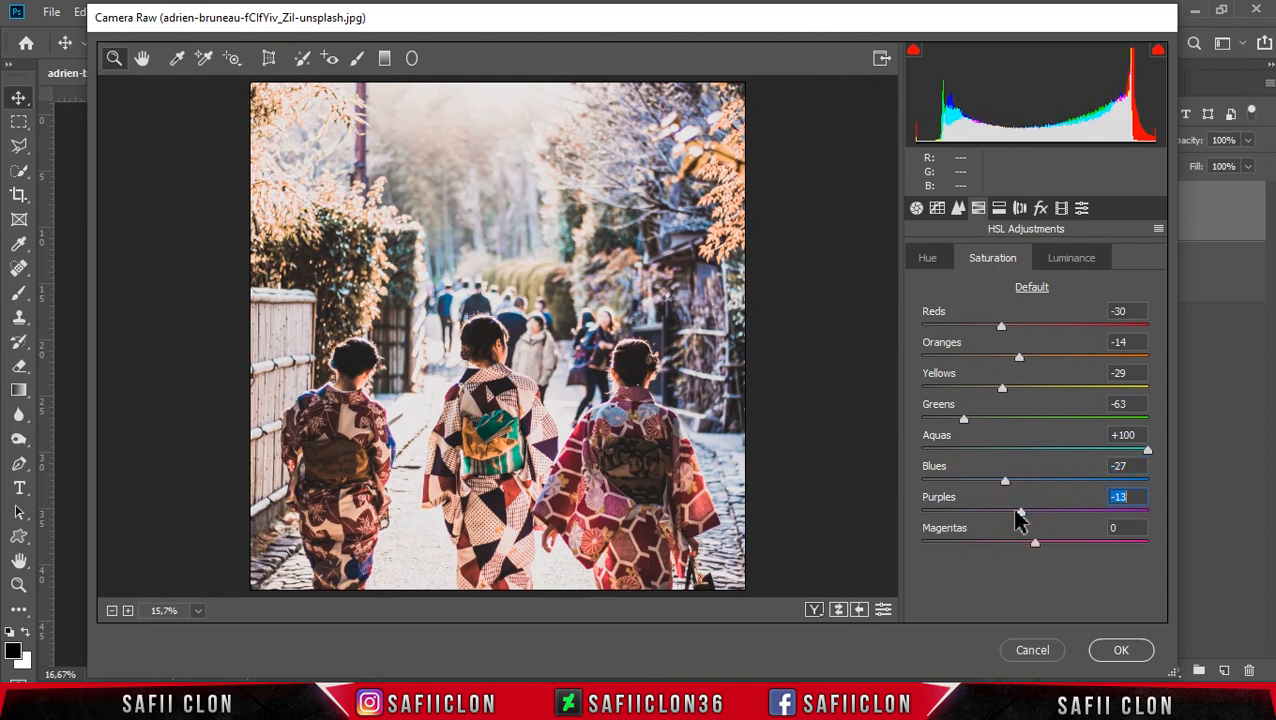
- Set the HSL luminance to Reds -16, Oranges -10, Yellows -20, Greens +19, Aquas -21, Blues +28 and Purples -20
{"action": "left_click", "coordinate": [1073, 265]}
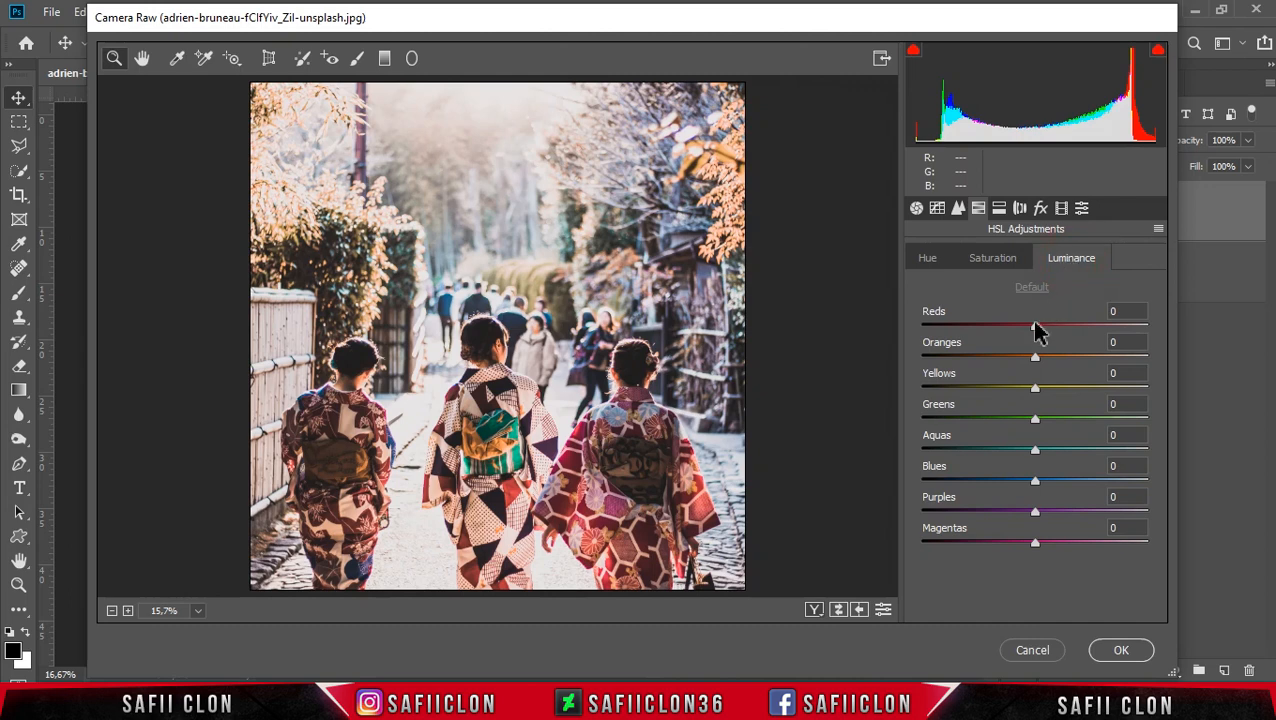
{"action": "left_click_drag", "start_coordinate": [1031, 331], "coordinate": [1022, 331]}
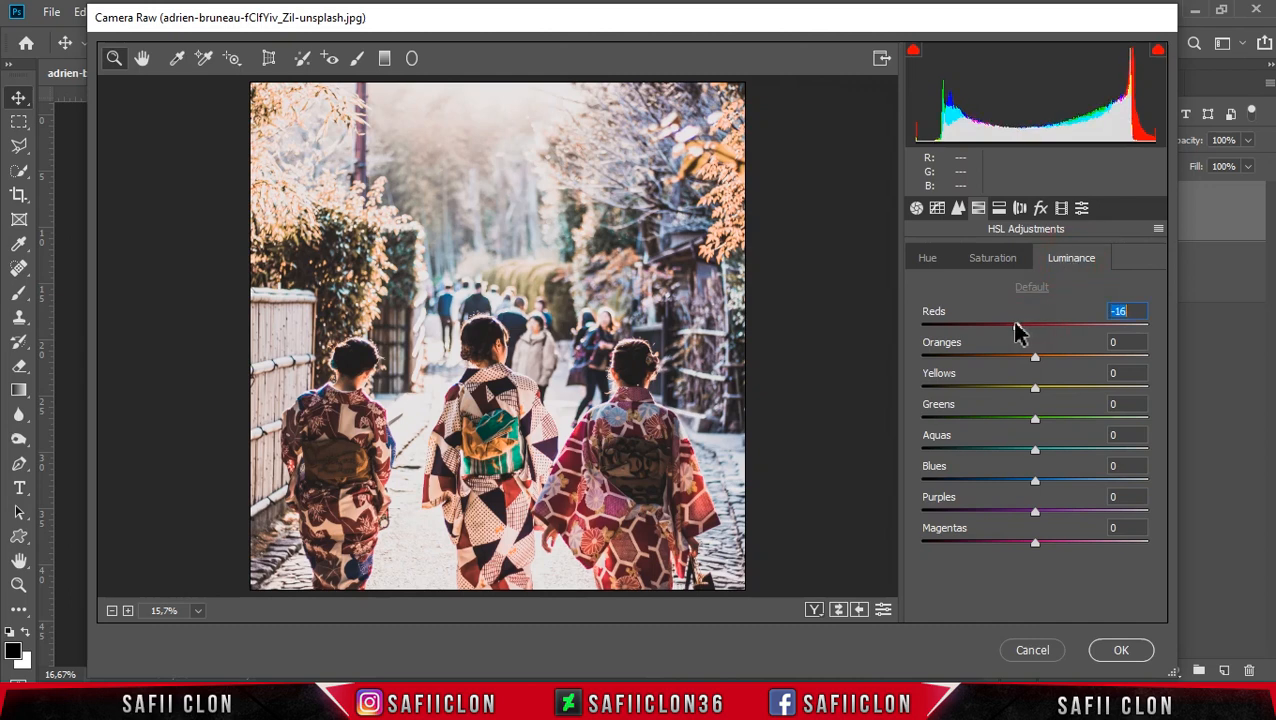
{"action": "left_click_drag", "start_coordinate": [1034, 360], "coordinate": [1022, 365]}
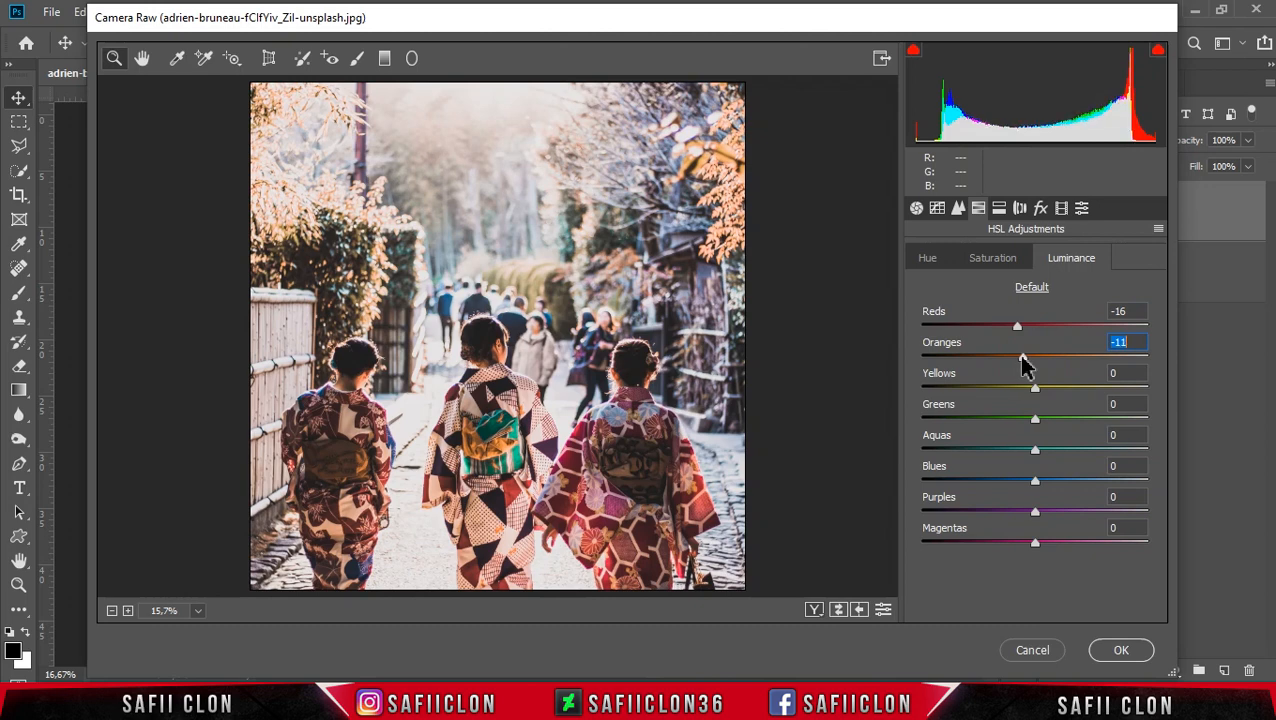
{"action": "left_click_drag", "start_coordinate": [1035, 389], "coordinate": [1061, 427]}
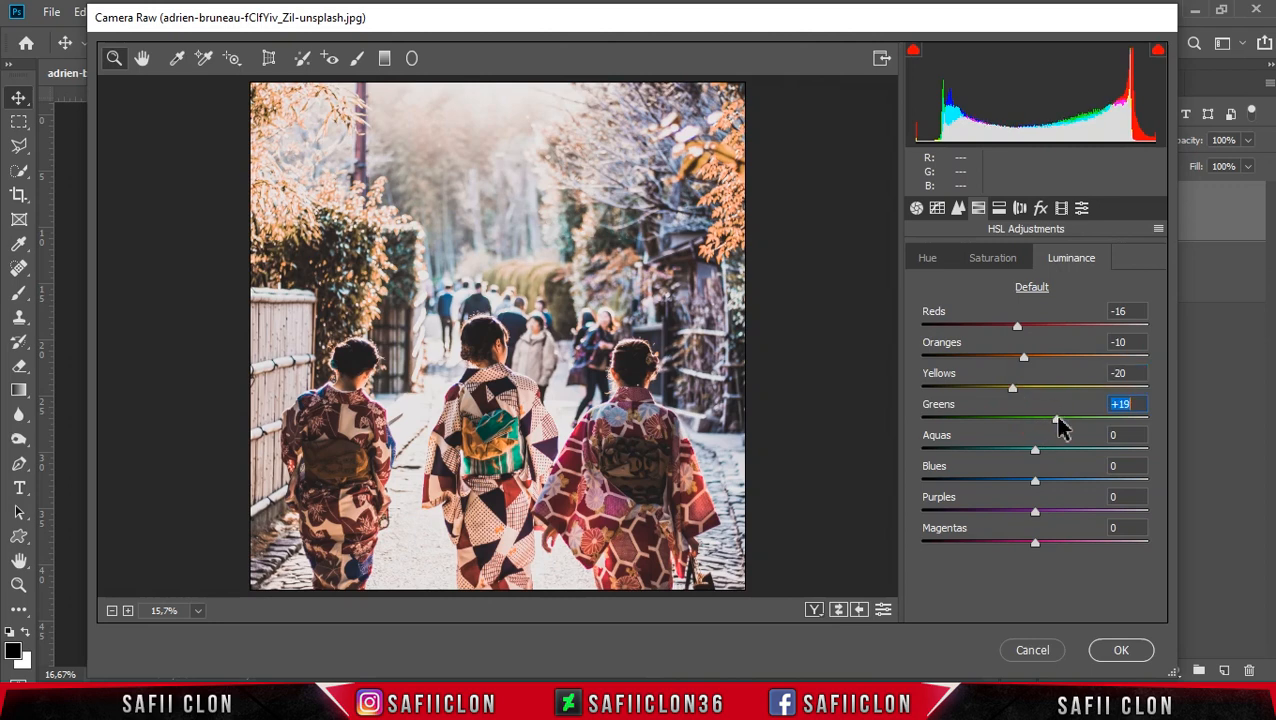
{"action": "left_click_drag", "start_coordinate": [1035, 452], "coordinate": [1012, 518]}
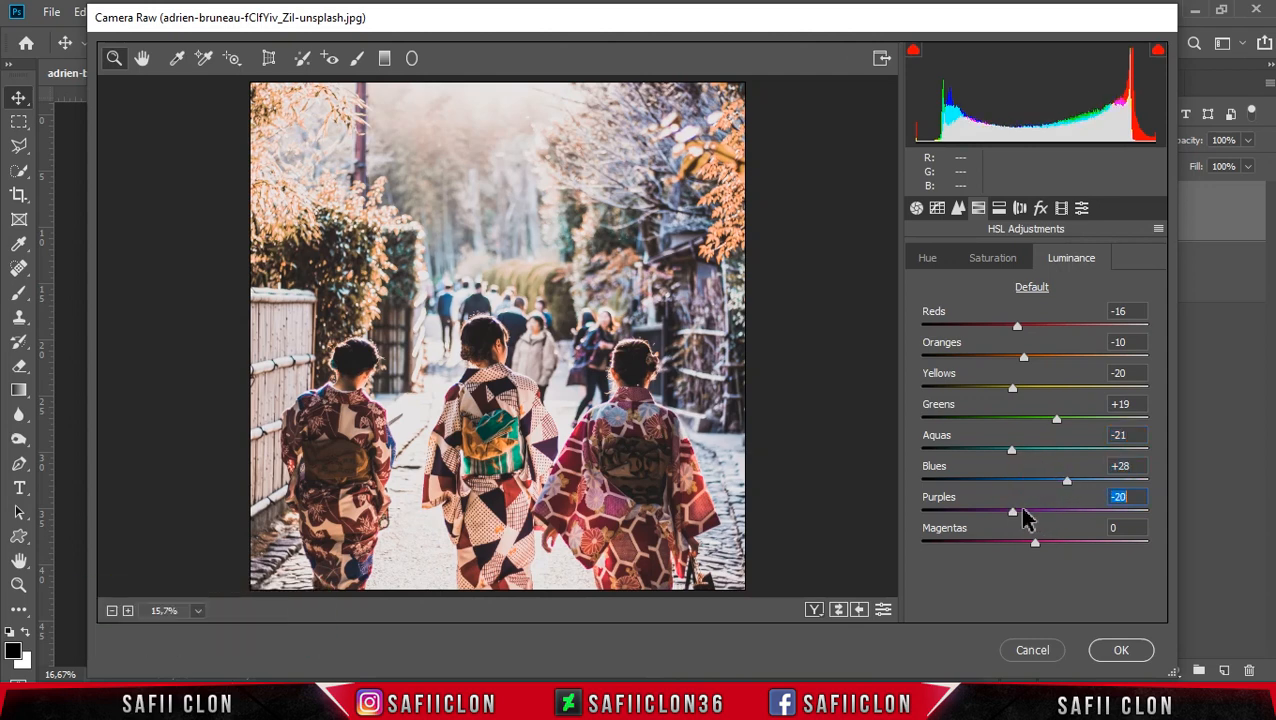
- Split-tone the photo with highlights at Hue 27 and Saturation 17, Balance +11, and shadows at Hue 210 and Saturation 29
{"action": "left_click", "coordinate": [998, 208]}
{"action": "left_click_drag", "start_coordinate": [923, 284], "coordinate": [930, 282]}
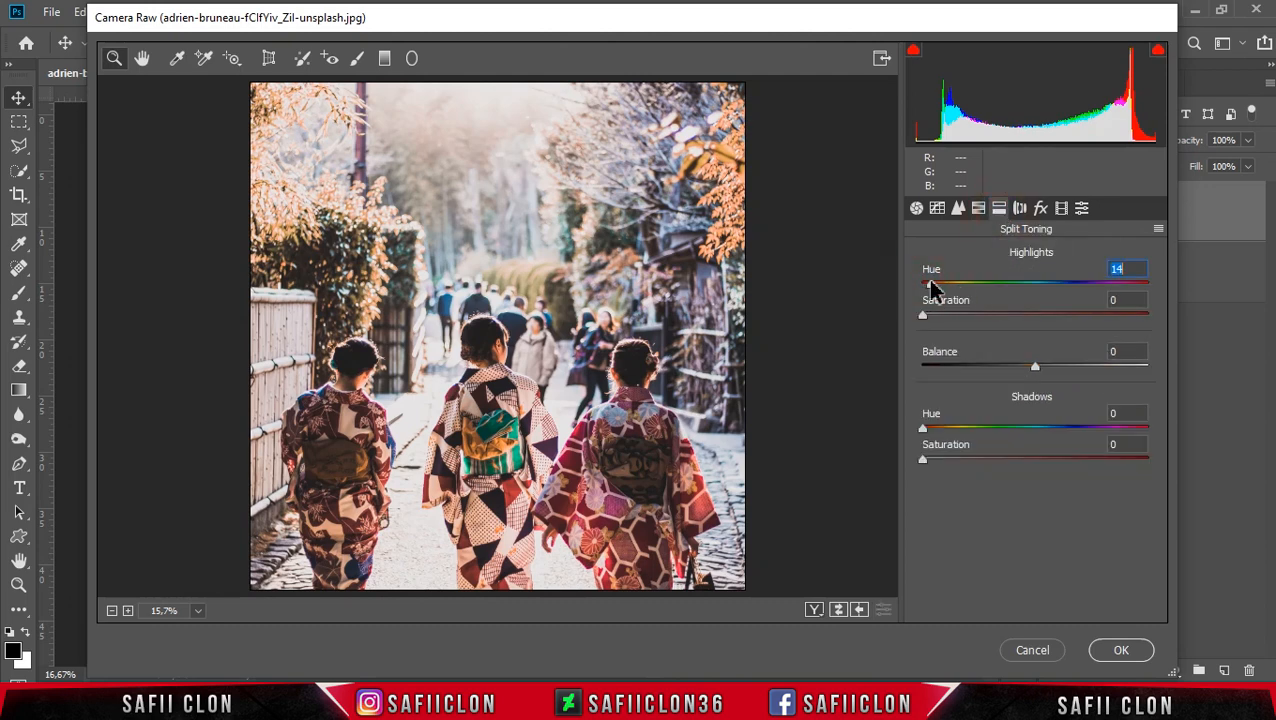
{"action": "left_click_drag", "start_coordinate": [924, 316], "coordinate": [962, 322]}
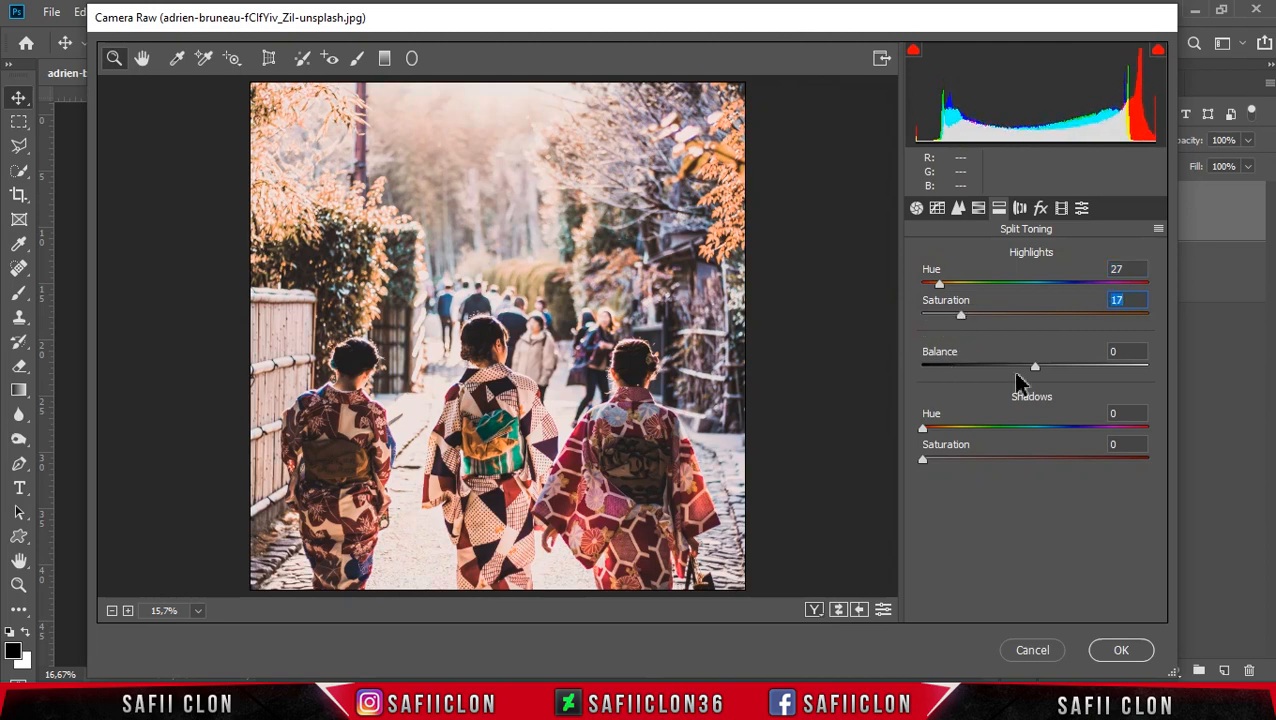
{"action": "left_click_drag", "start_coordinate": [1035, 366], "coordinate": [1047, 367]}
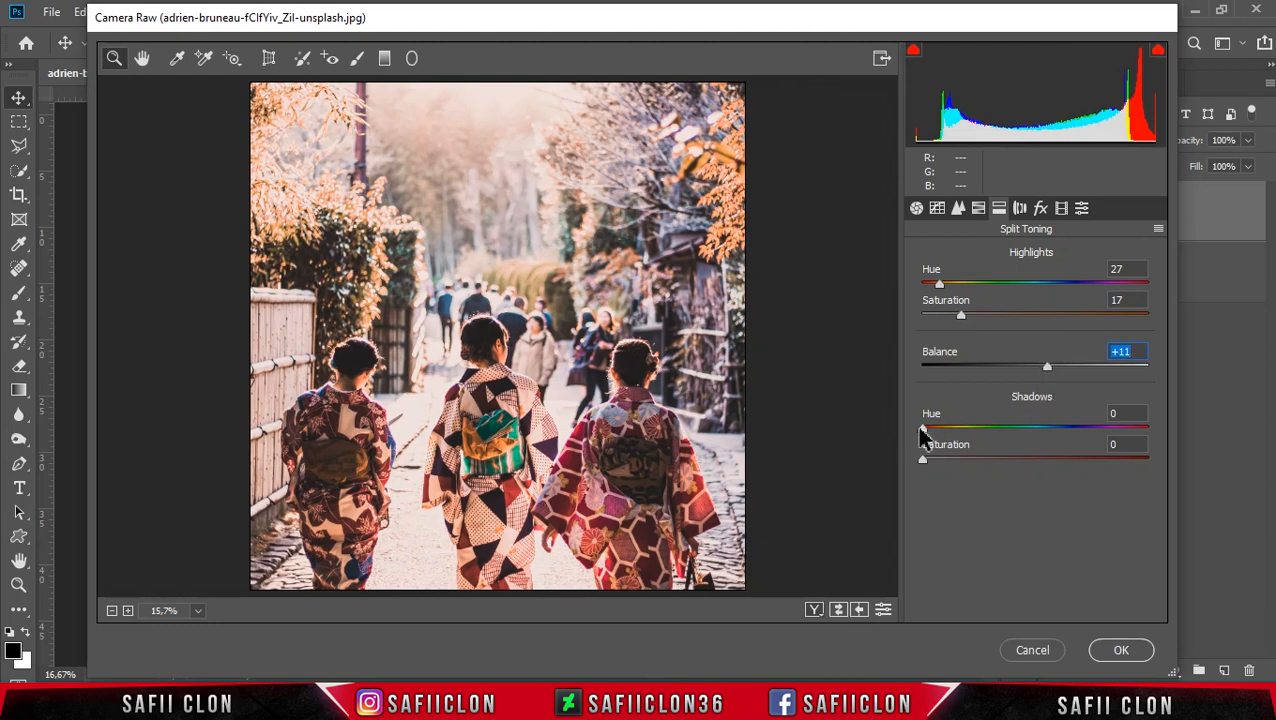
{"action": "left_click_drag", "start_coordinate": [923, 432], "coordinate": [1057, 436]}
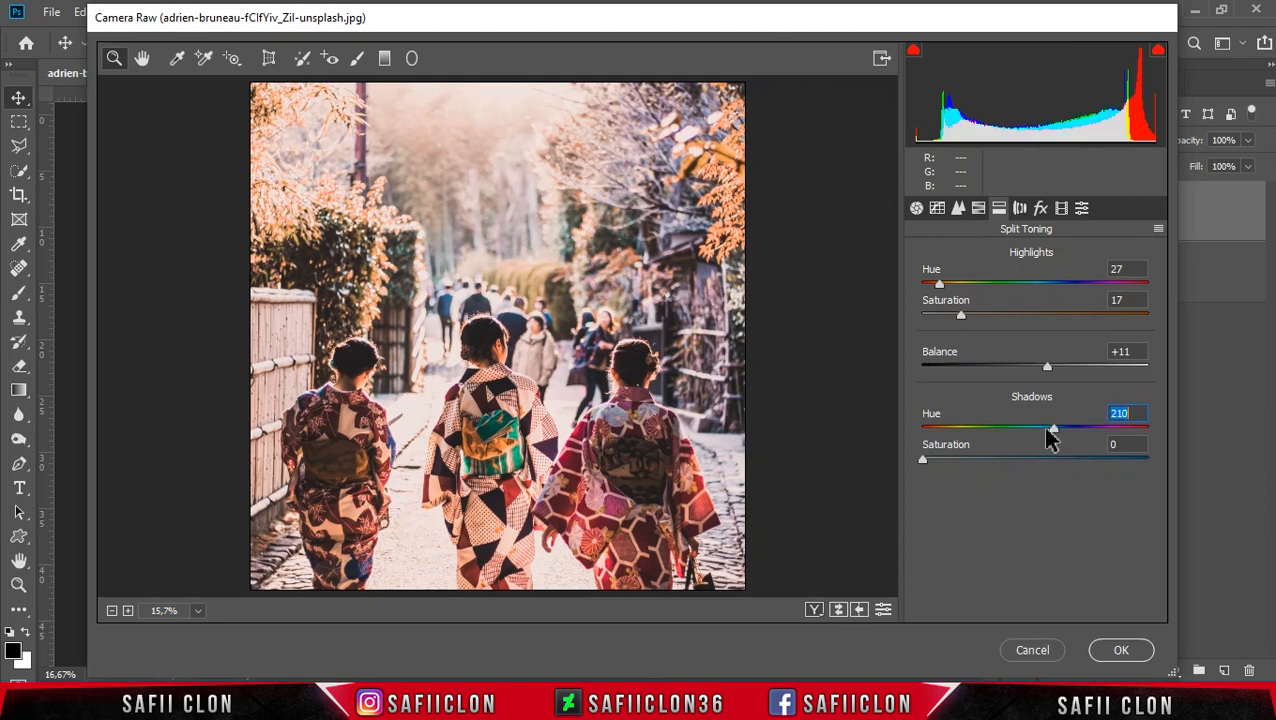
{"action": "left_click_drag", "start_coordinate": [924, 462], "coordinate": [990, 466]}
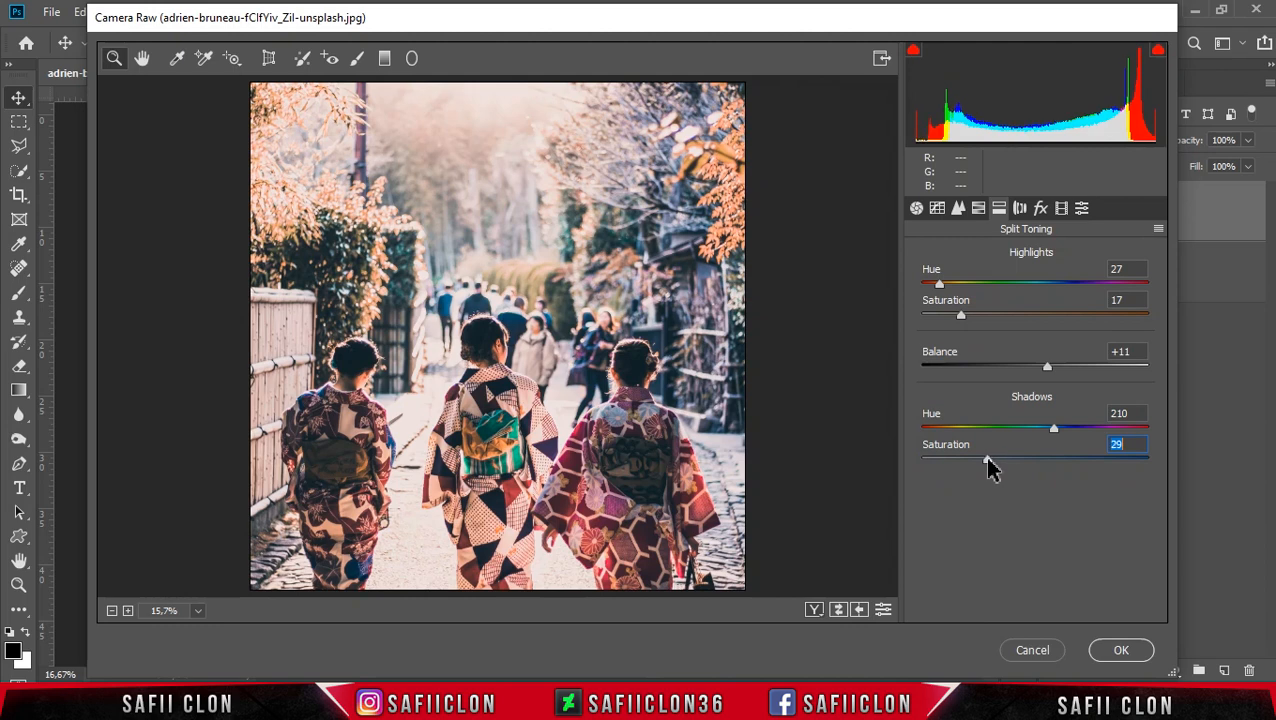
- Calibrate the Green Primary to Hue -10 and Saturation +18, and the Blue Primary to Hue -47 and Saturation +20
{"action": "left_click", "coordinate": [1060, 208]}
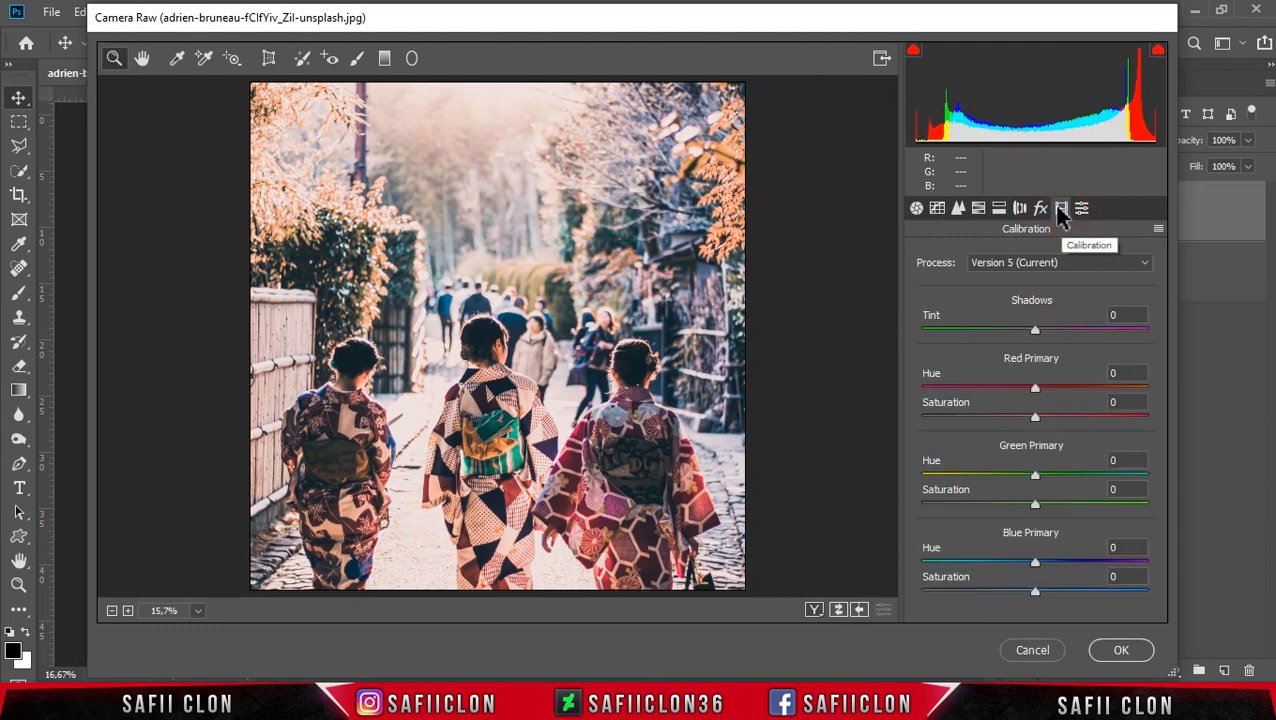
{"action": "left_click_drag", "start_coordinate": [1036, 484], "coordinate": [1033, 485]}
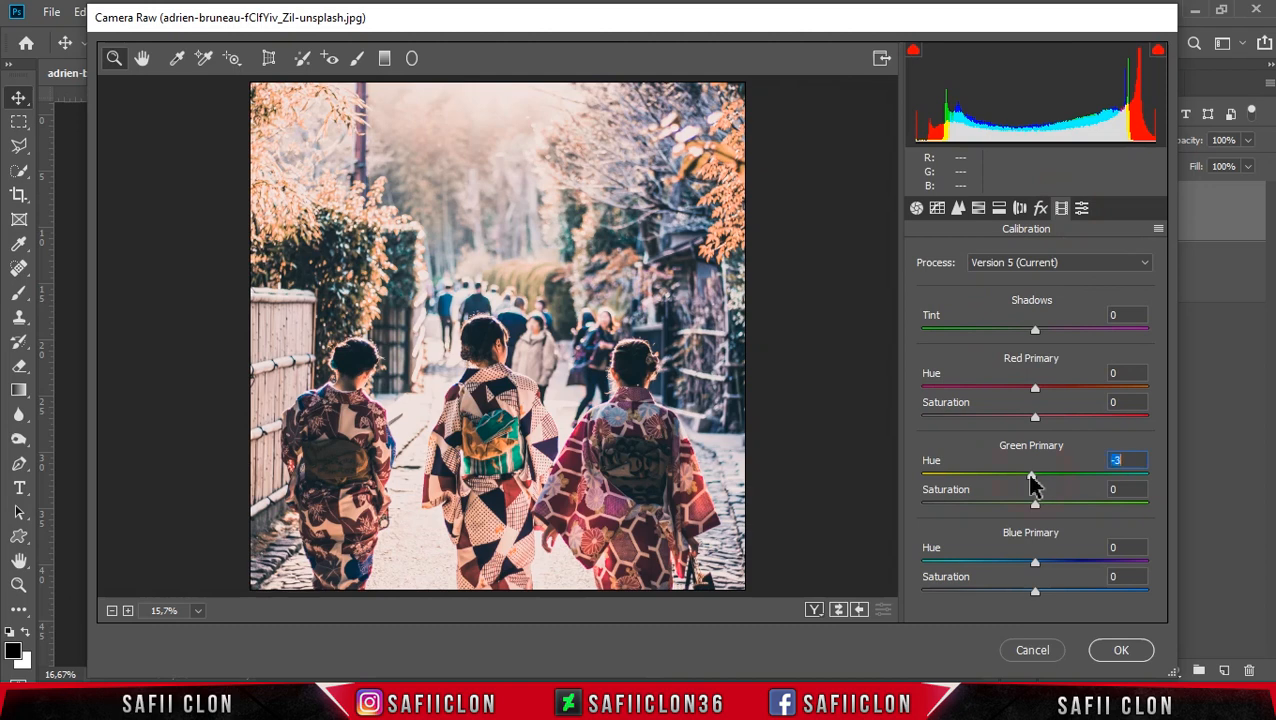
{"action": "left_click_drag", "start_coordinate": [1036, 503], "coordinate": [1057, 510]}
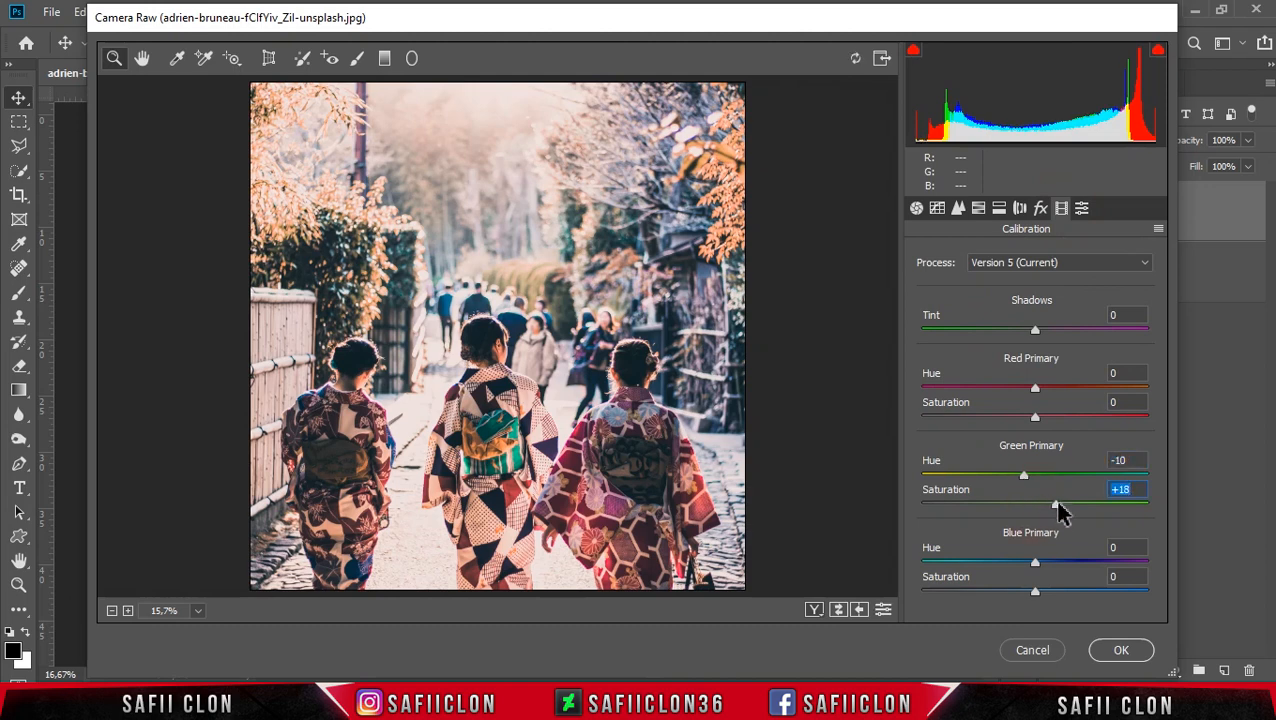
{"action": "left_click_drag", "start_coordinate": [1034, 563], "coordinate": [984, 571]}
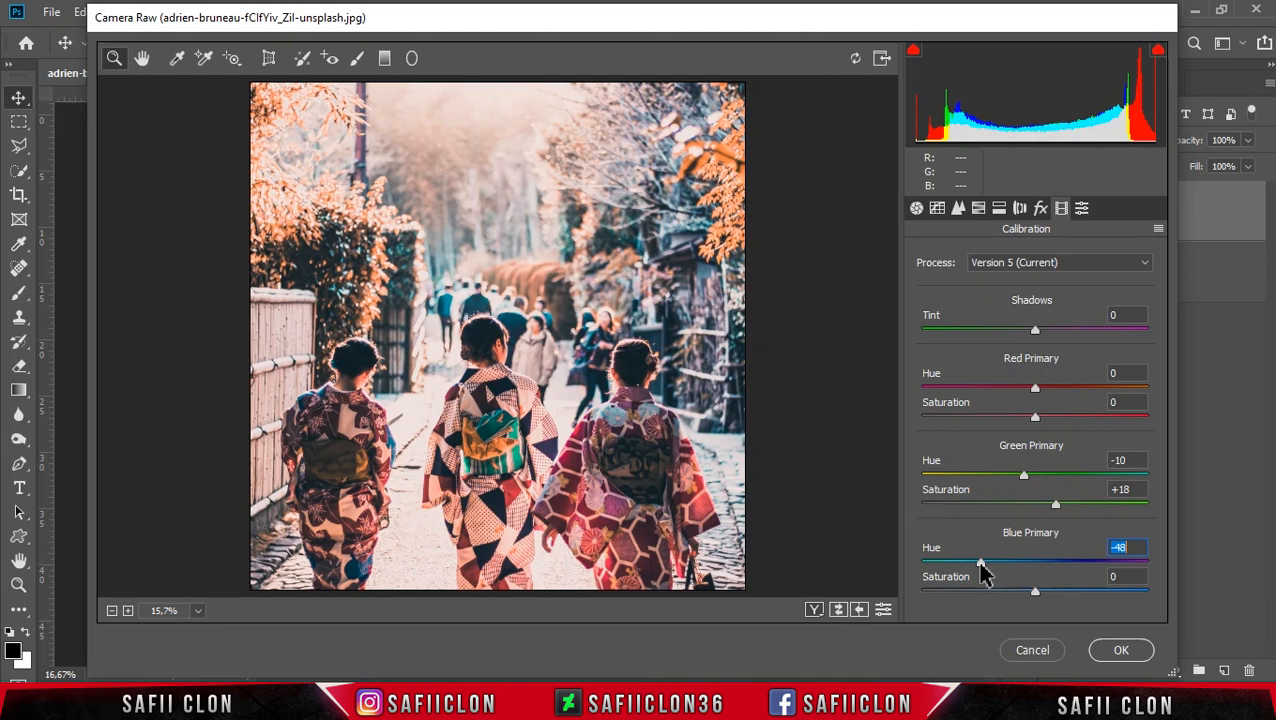
{"action": "left_click_drag", "start_coordinate": [1035, 595], "coordinate": [1059, 592]}
{"action": "left_click", "coordinate": [981, 564]}
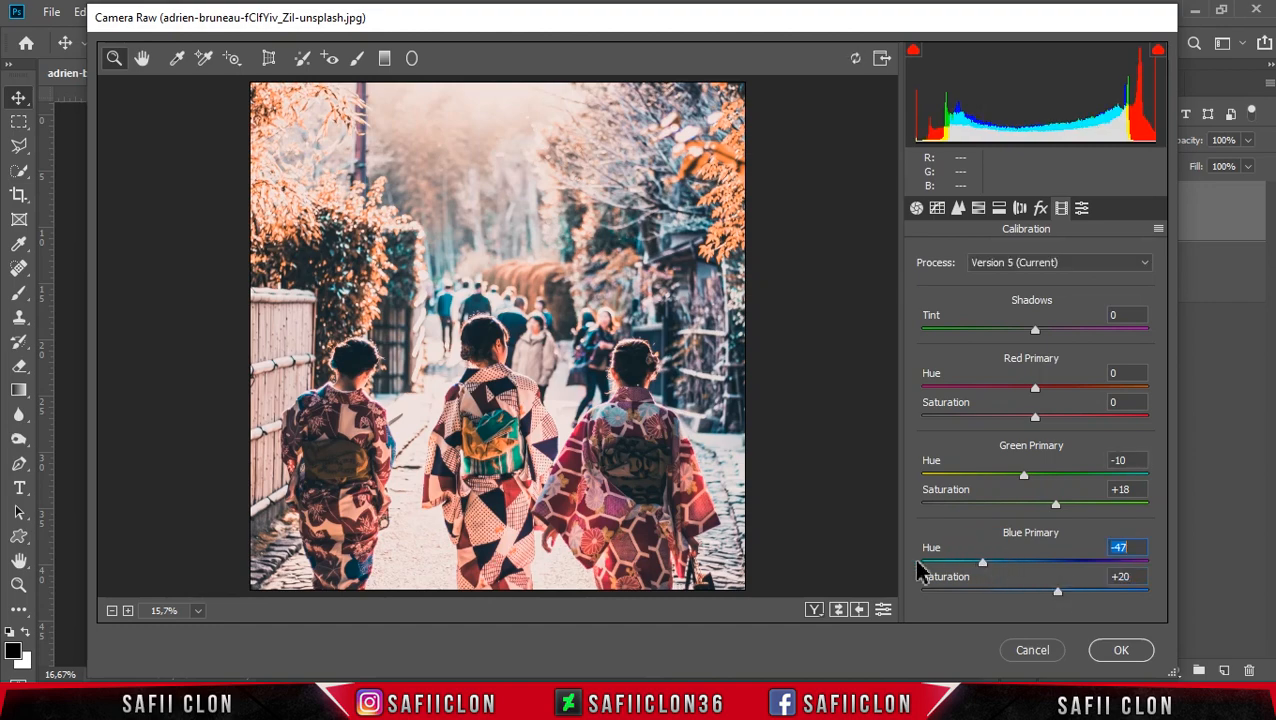
- Compare the grade with the unedited photo in the before/after views and apply the Camera Raw filter
{"action": "left_click", "coordinate": [814, 612]}
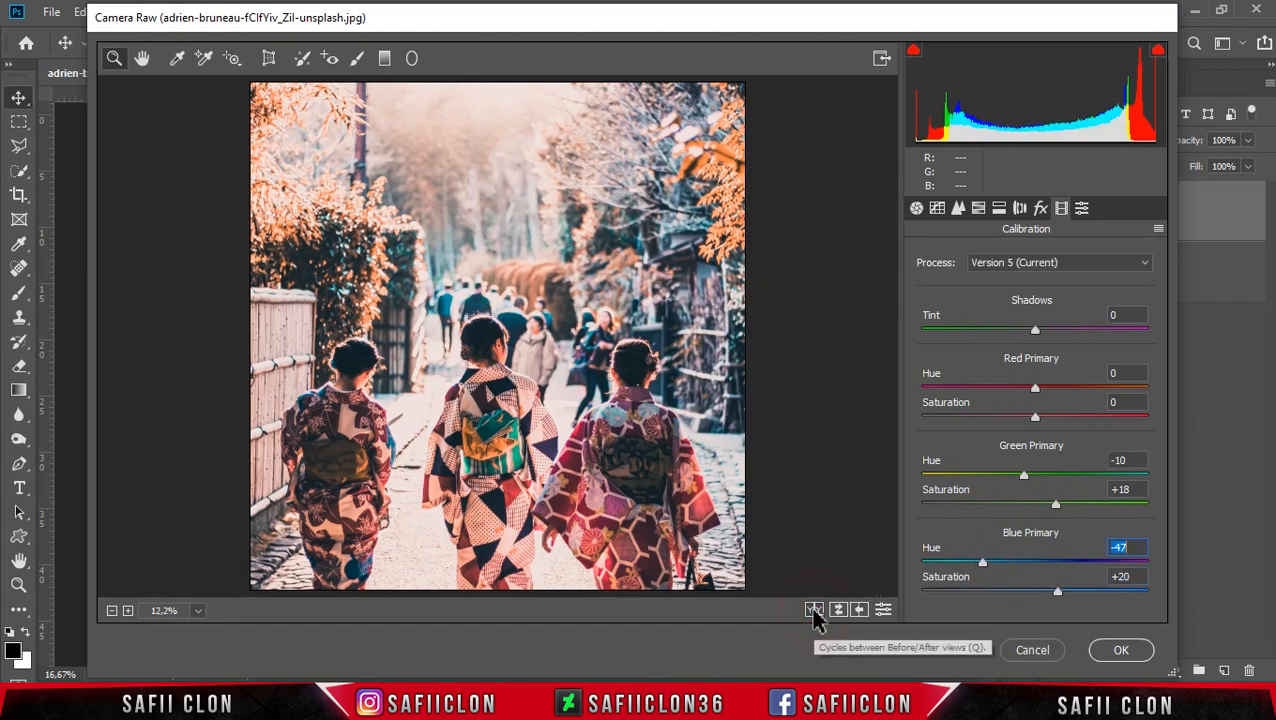
{"action": "left_click", "coordinate": [814, 611]}
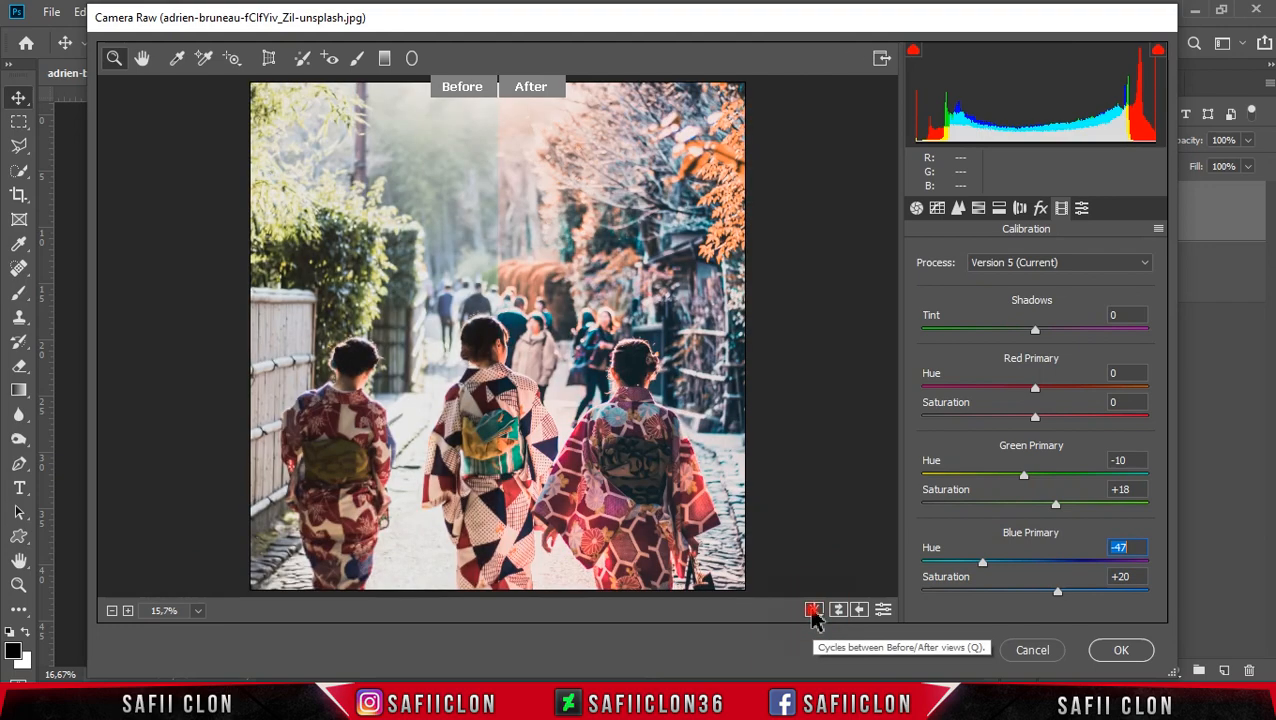
{"action": "left_click", "coordinate": [814, 611]}
{"action": "left_click", "coordinate": [814, 612]}
{"action": "left_click", "coordinate": [814, 612]}
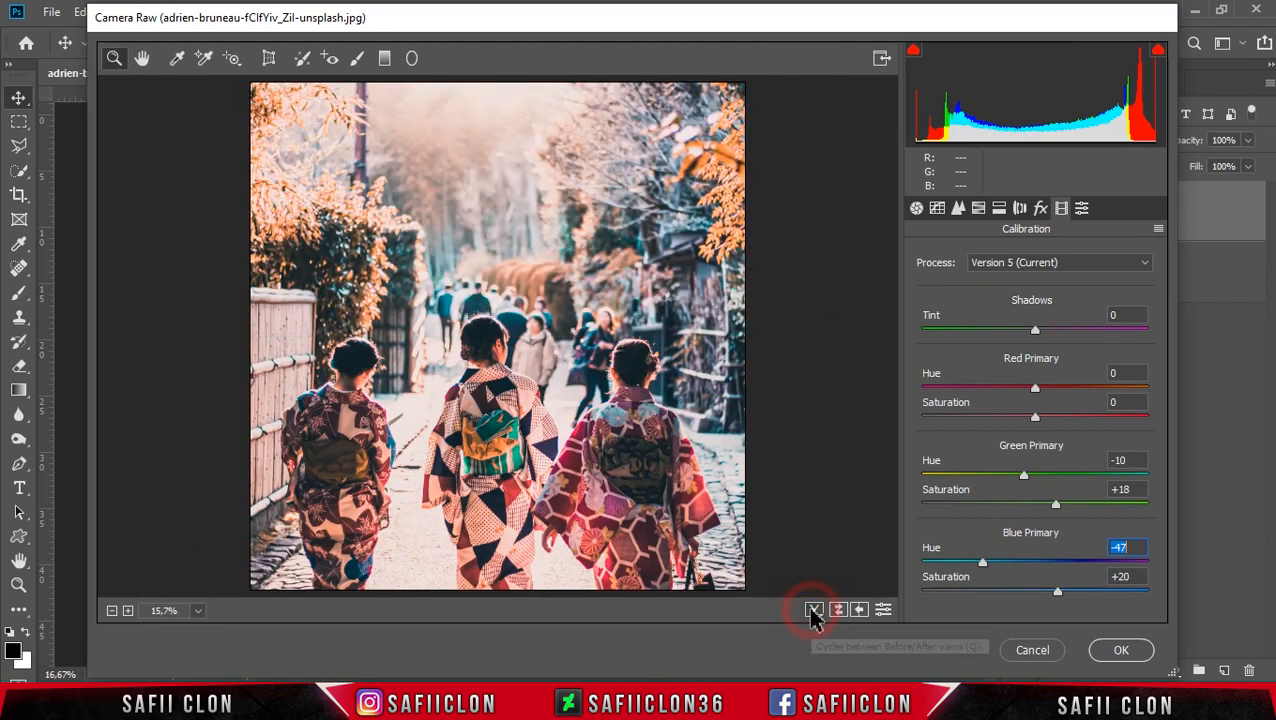
{"action": "left_click", "coordinate": [1112, 650]}
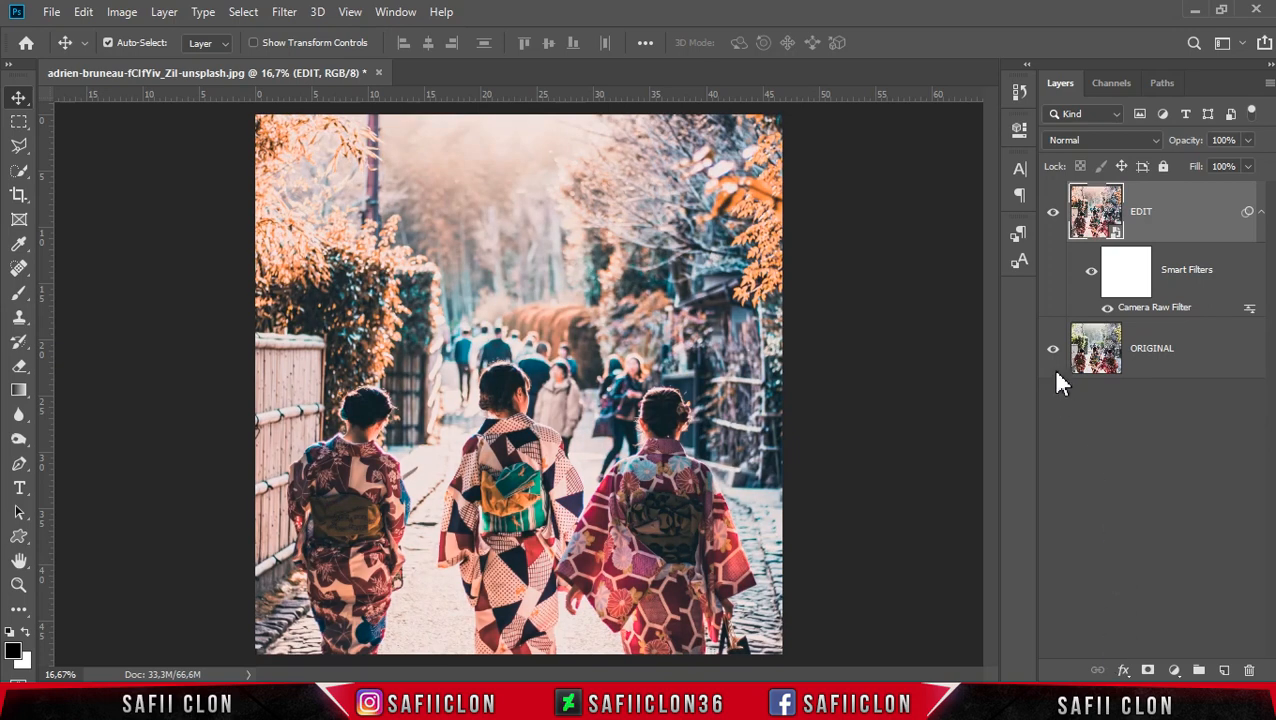
- Compare the EDIT layer with the ORIGINAL layer by toggling its visibility, and inspect the graded photo at 50% zoom
{"action": "left_click", "coordinate": [1053, 216]}
{"action": "left_click", "coordinate": [1053, 216]}
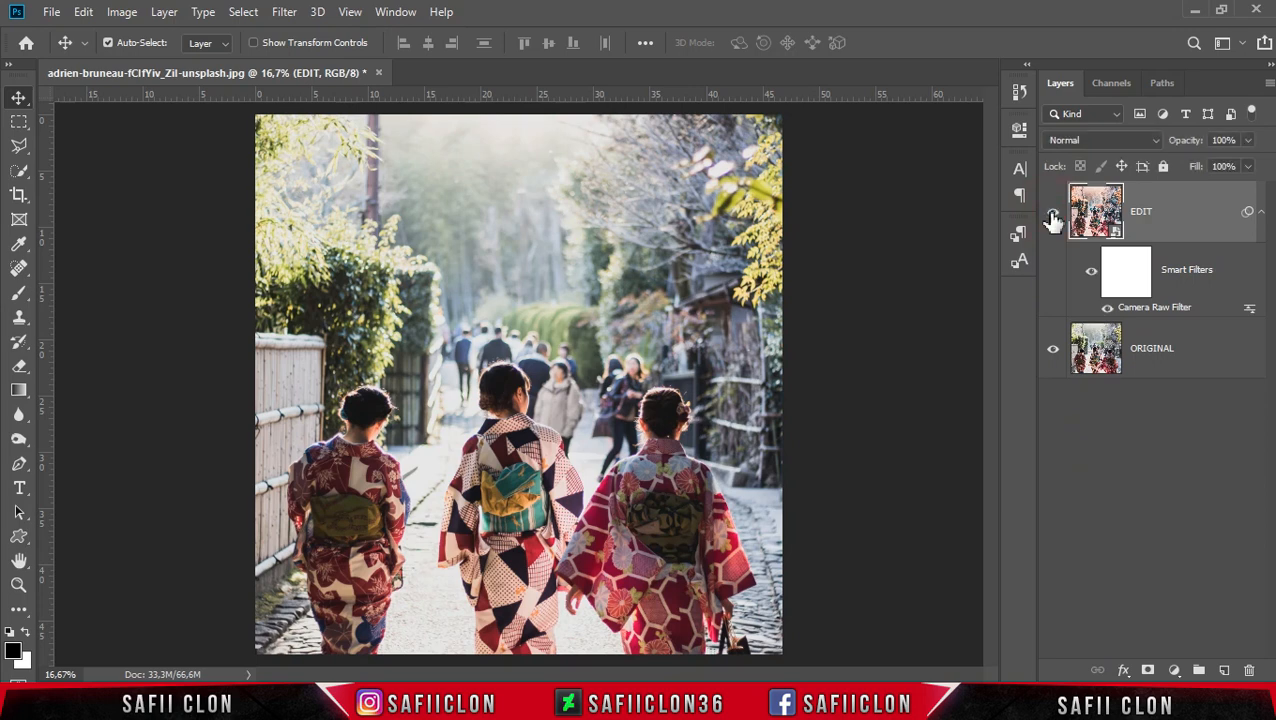
{"action": "left_click", "coordinate": [1053, 216]}
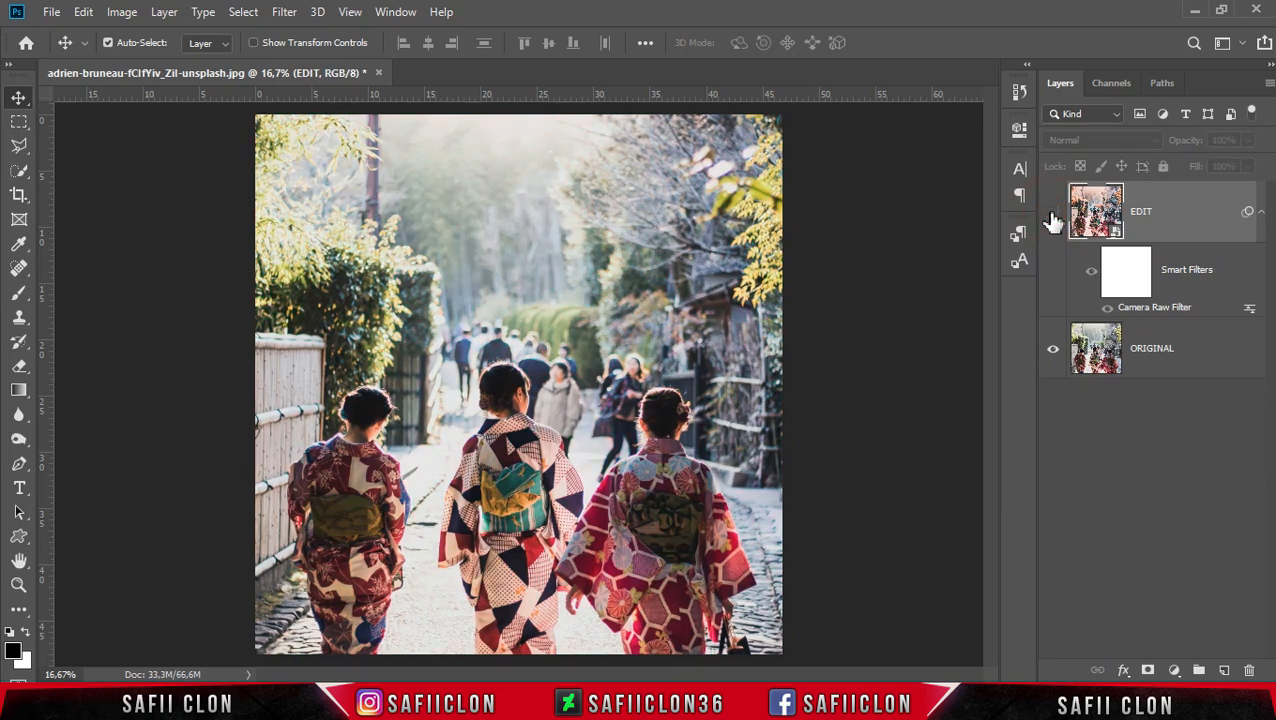
{"action": "left_click", "coordinate": [1053, 216]}
{"action": "left_click", "coordinate": [1053, 216]}
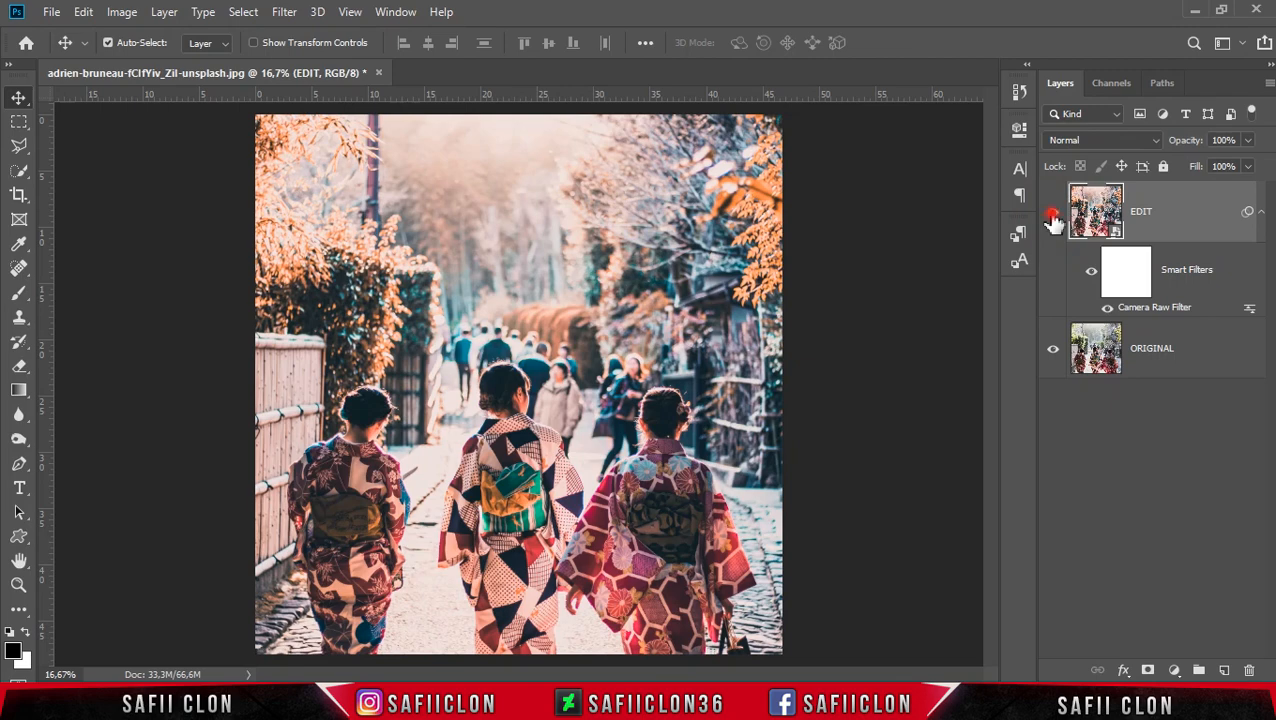
{"action": "left_click", "coordinate": [1053, 216]}
{"action": "left_click", "coordinate": [1053, 216]}
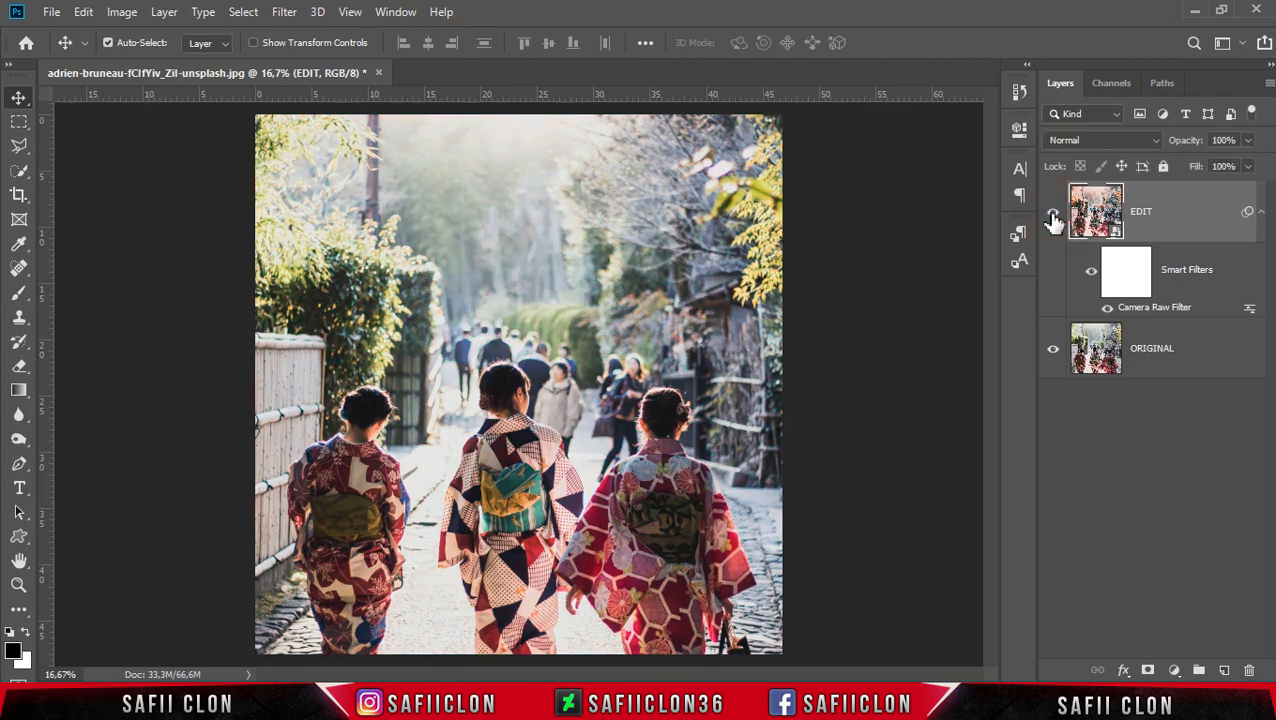
{"action": "left_click", "coordinate": [1053, 216]}
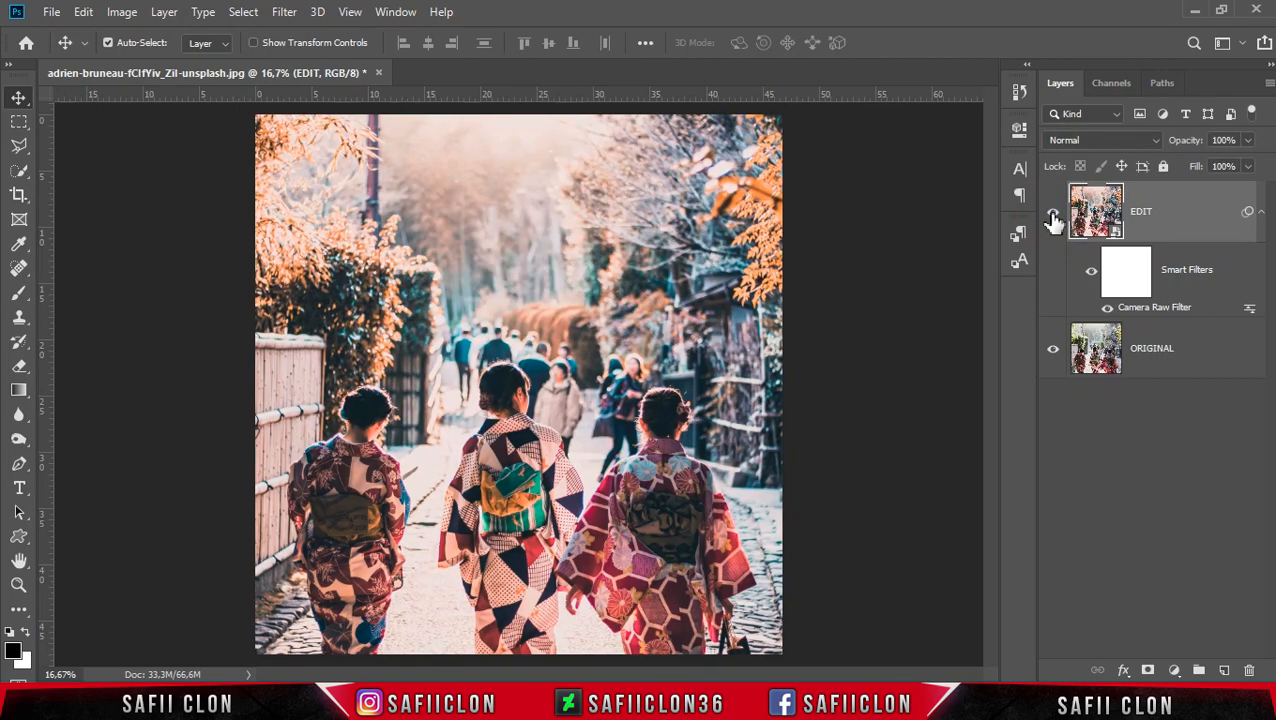
{"action": "key", "text": "ctrl+plus"}
{"action": "key", "text": "ctrl+plus"}
{"action": "key", "text": "ctrl+plus"}
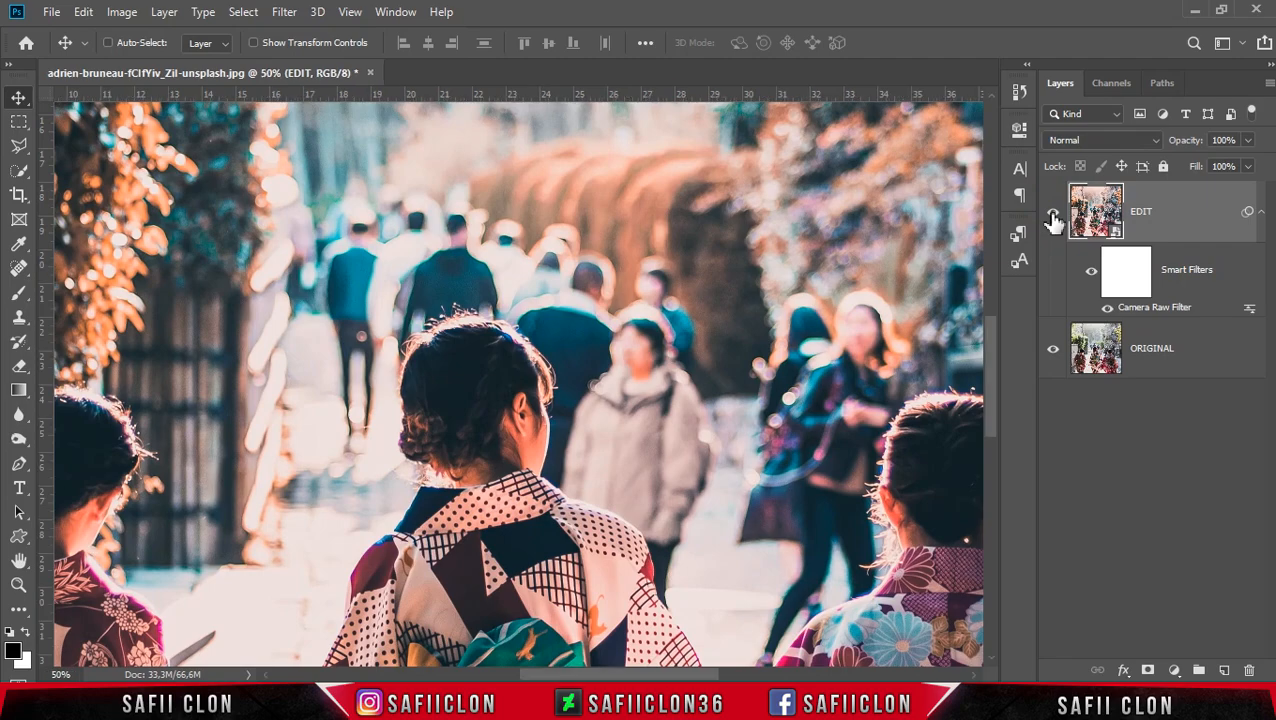
{"action": "key", "text": "ctrl+minus"}
{"action": "key", "text": "ctrl+minus"}
{"action": "key", "text": "ctrl+minus"}
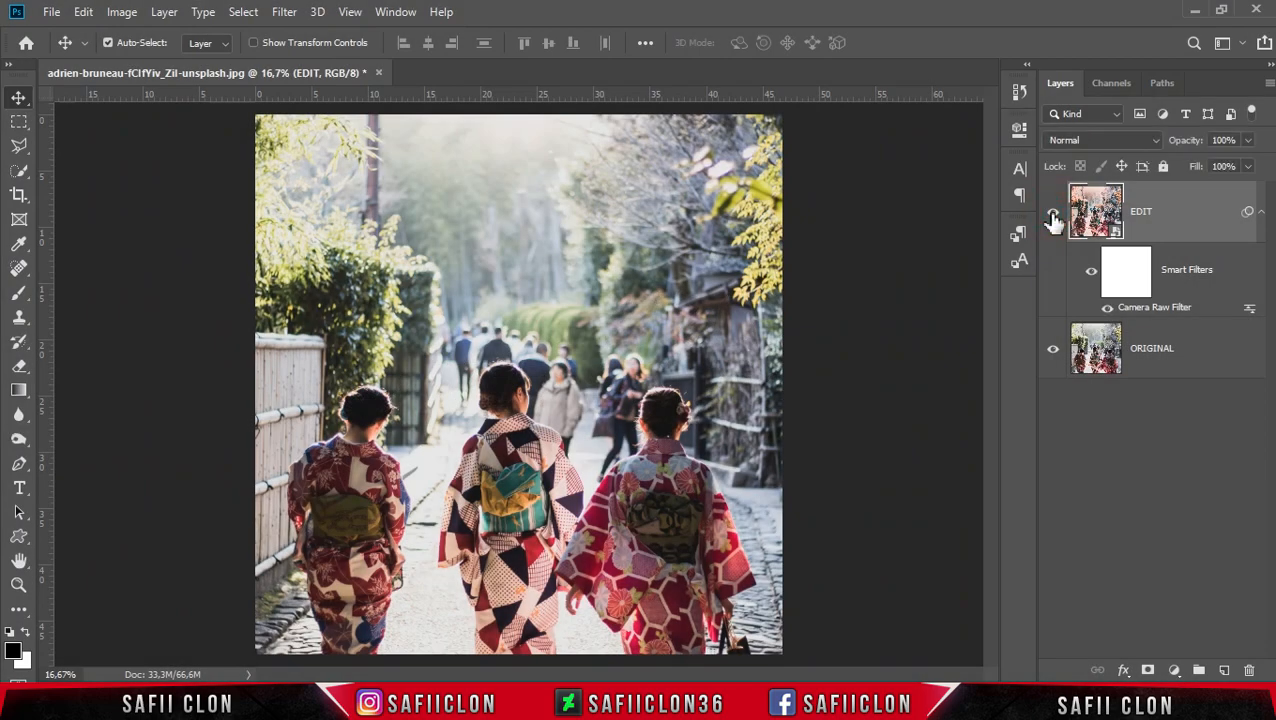
{"action": "left_click", "coordinate": [1053, 214]}
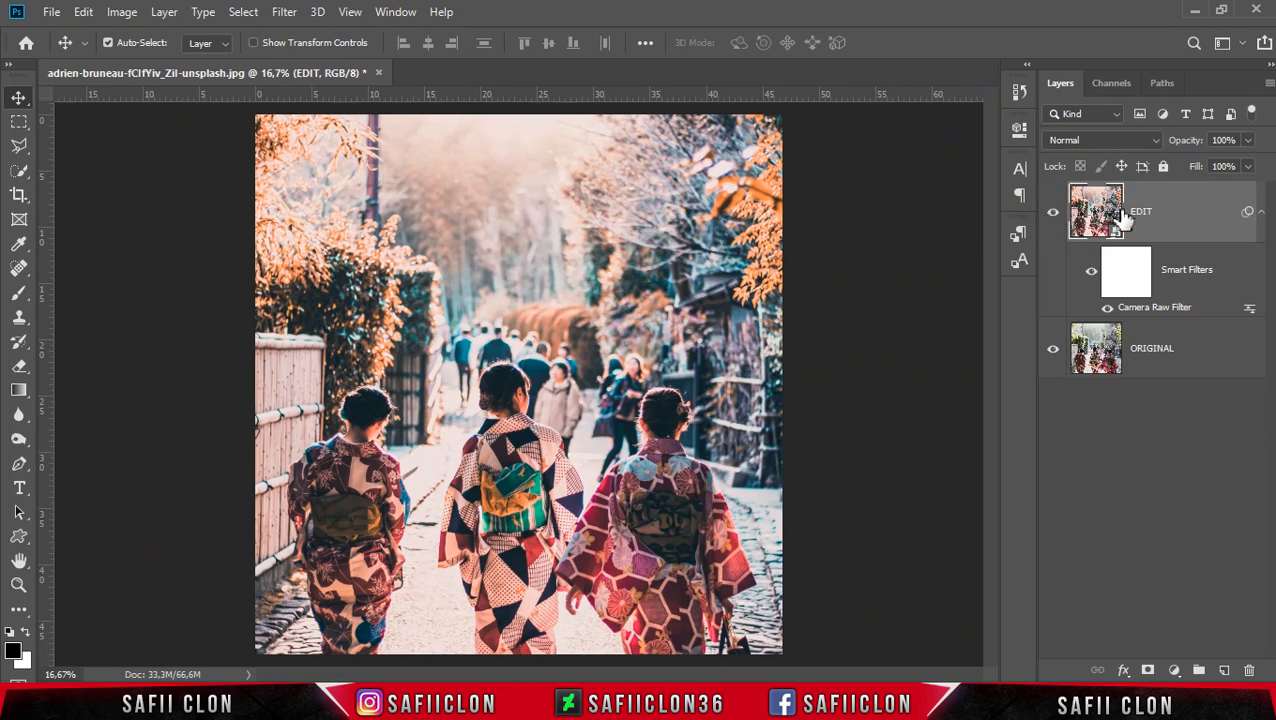
- Reopen the EDIT layer's Camera Raw filter and save all its settings as TOKYO C in the Tokyo folder
{"action": "left_click", "coordinate": [1172, 212]}
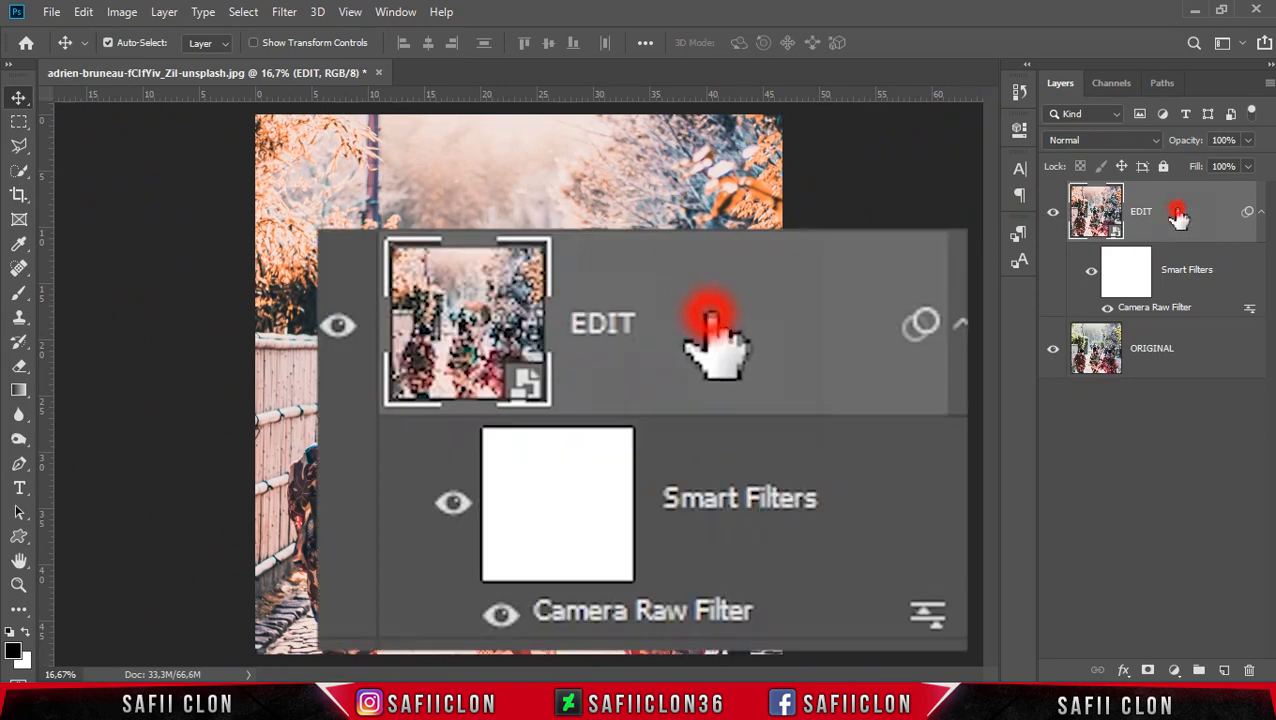
{"action": "double_click", "coordinate": [1169, 312]}
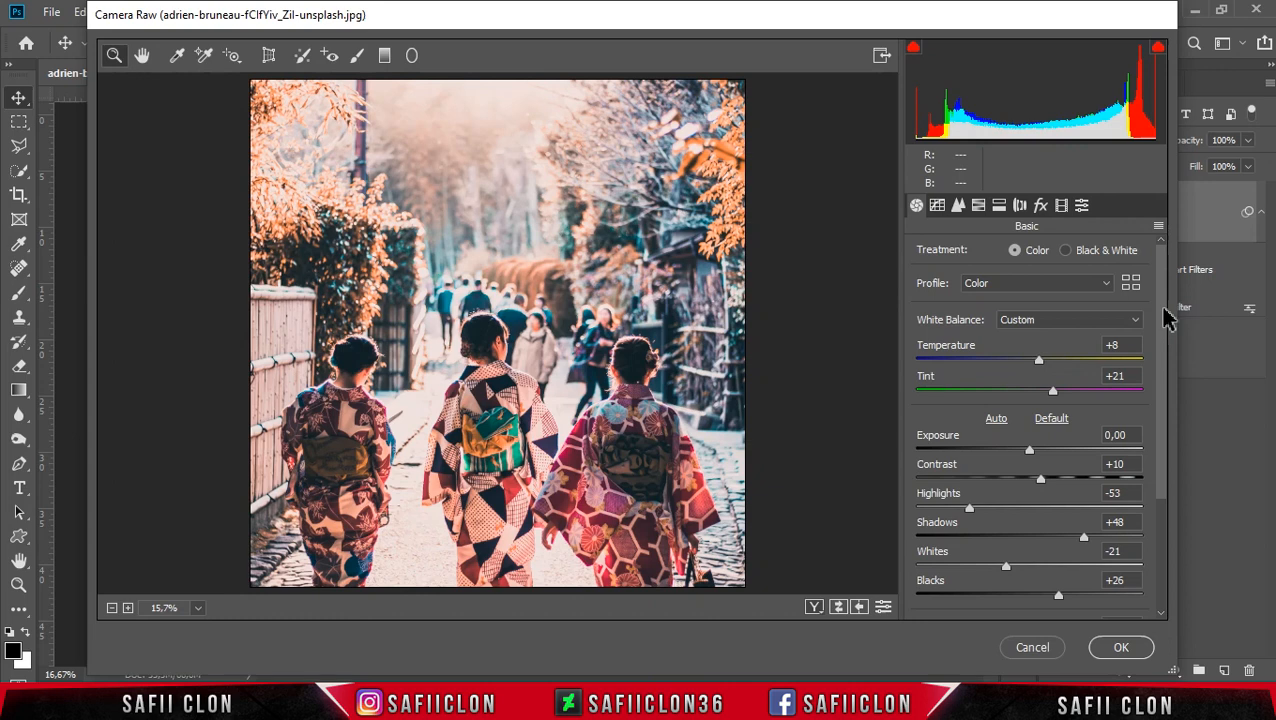
{"action": "left_click", "coordinate": [1158, 228]}
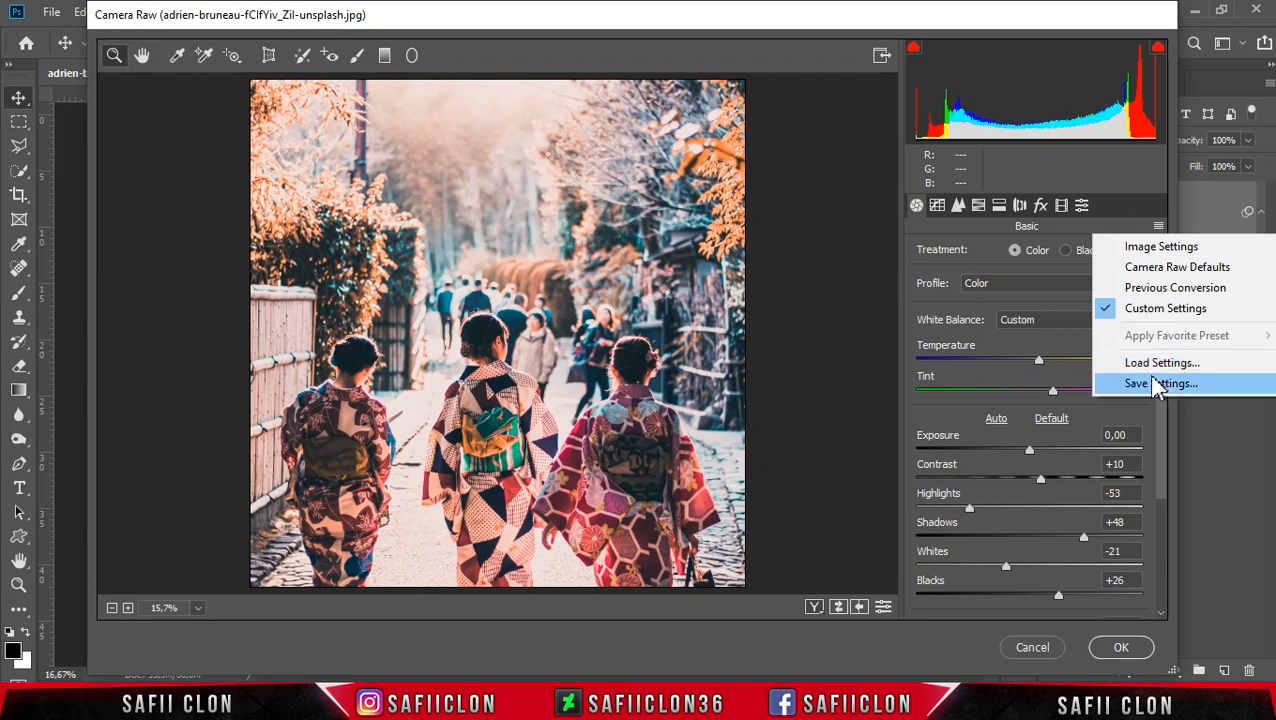
{"action": "left_click", "coordinate": [1176, 391]}
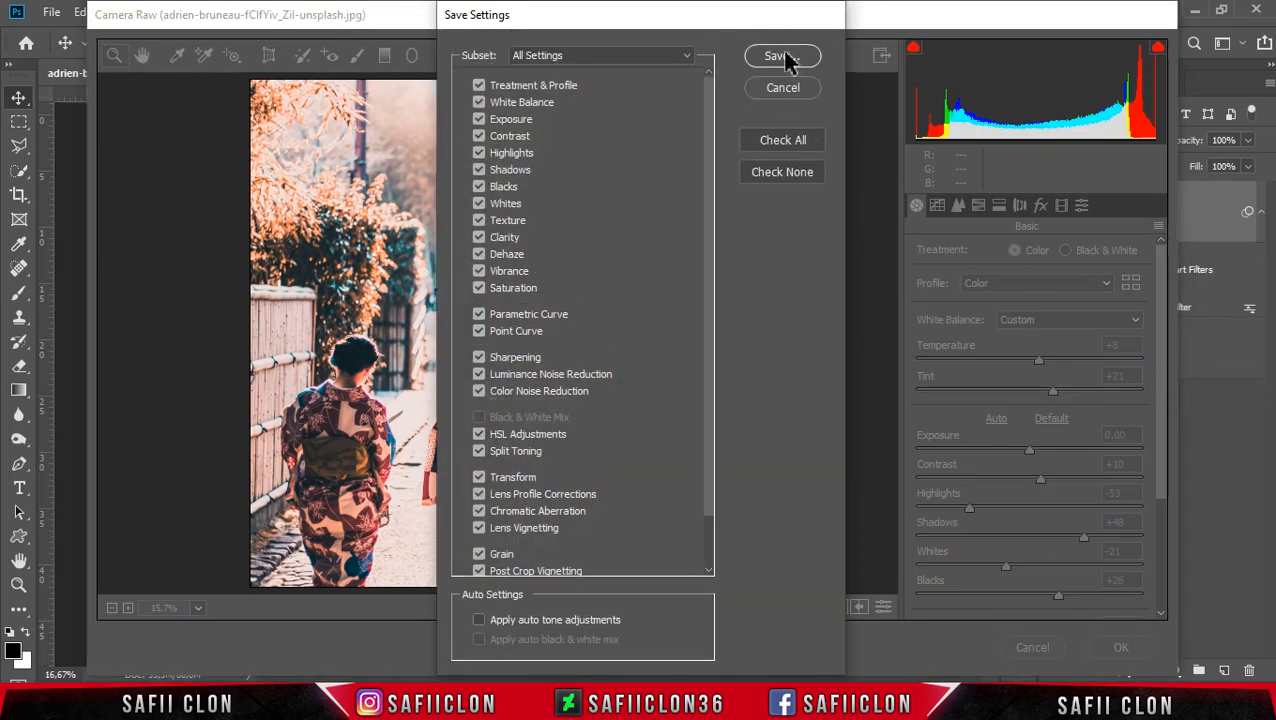
{"action": "left_click", "coordinate": [785, 57]}
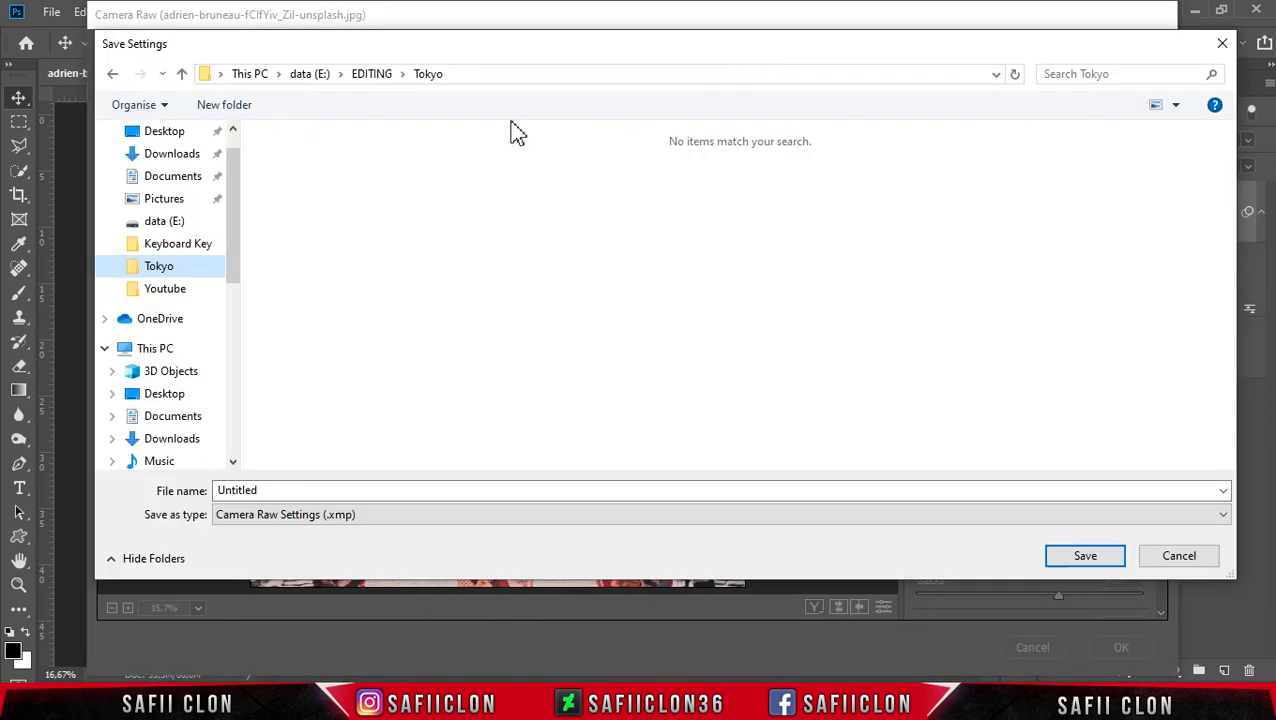
{"action": "double_click", "coordinate": [271, 490]}
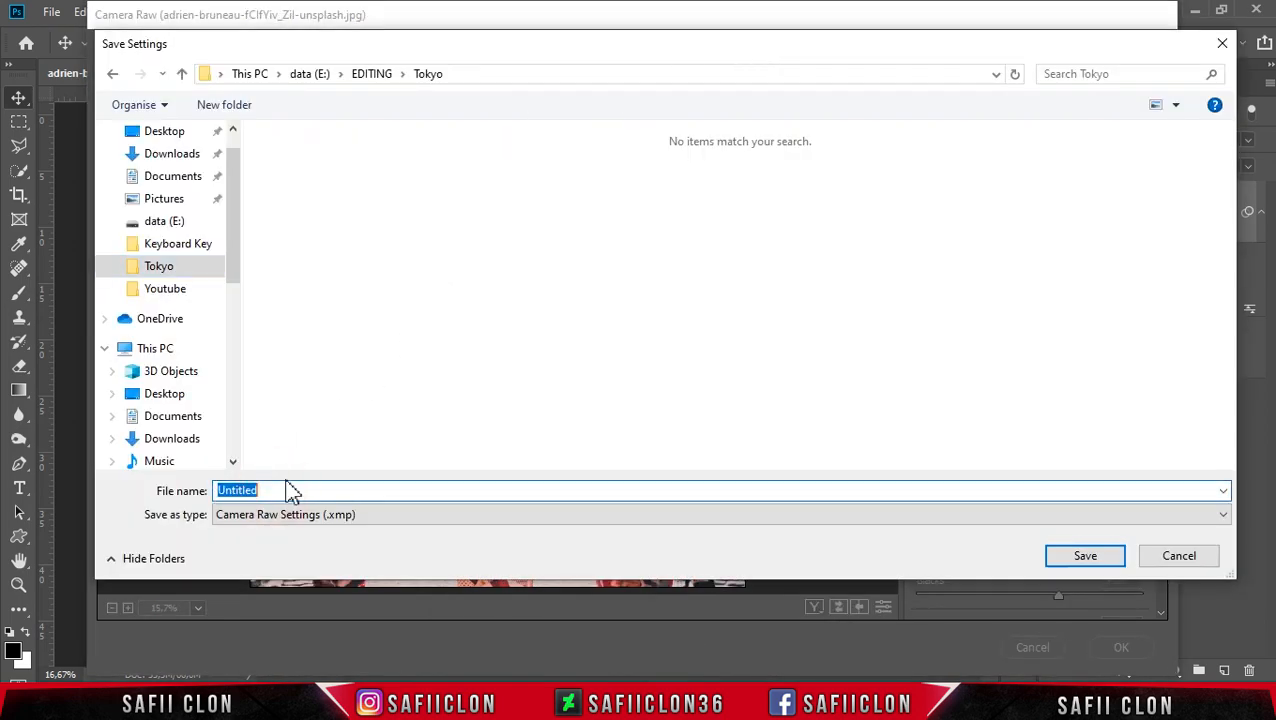
{"action": "type", "text": "TOKYO C"}
{"action": "left_click", "coordinate": [1080, 560]}
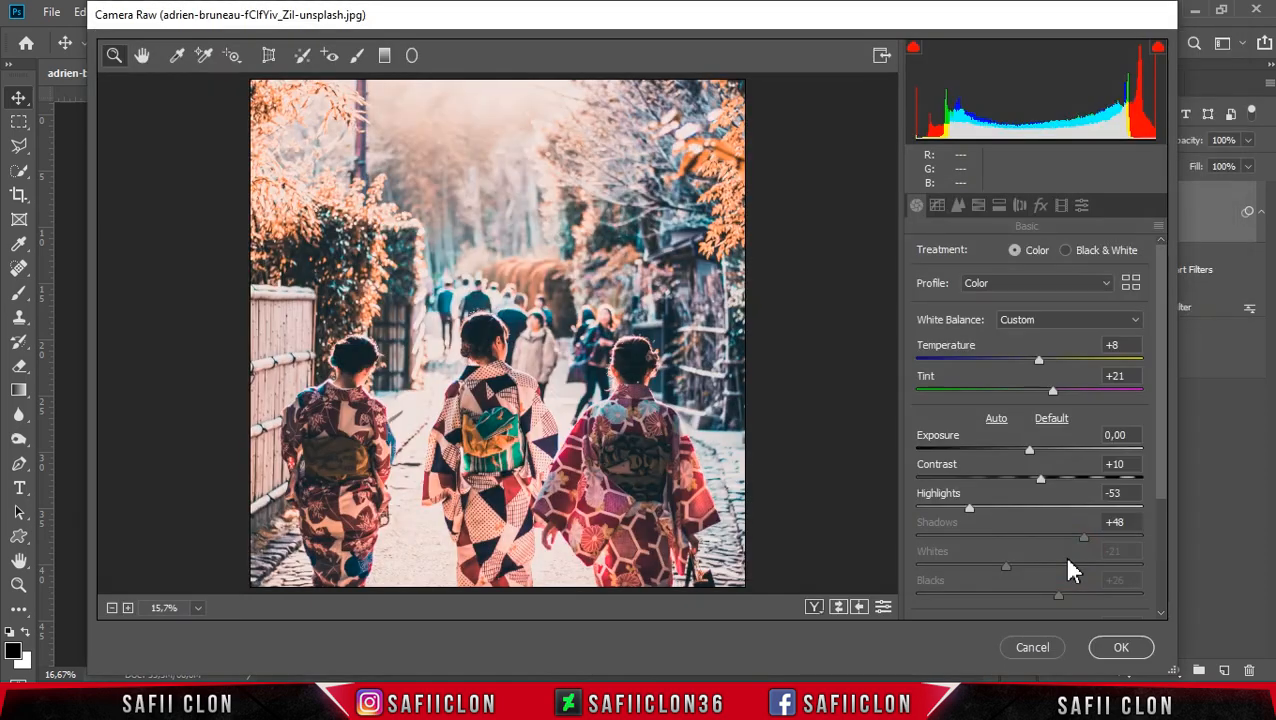
{"action": "left_click", "coordinate": [1120, 649]}
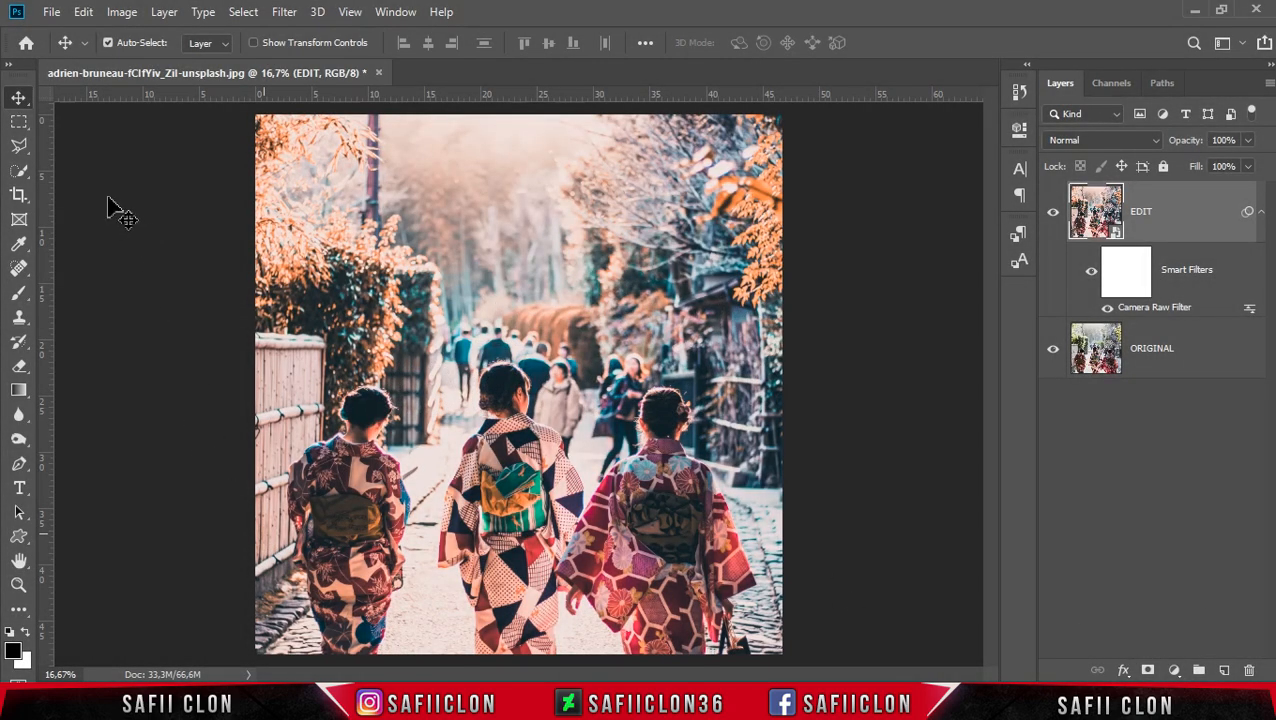
- Open the Japanese temple photo from the Tokyo folder
{"action": "left_click", "coordinate": [50, 13]}
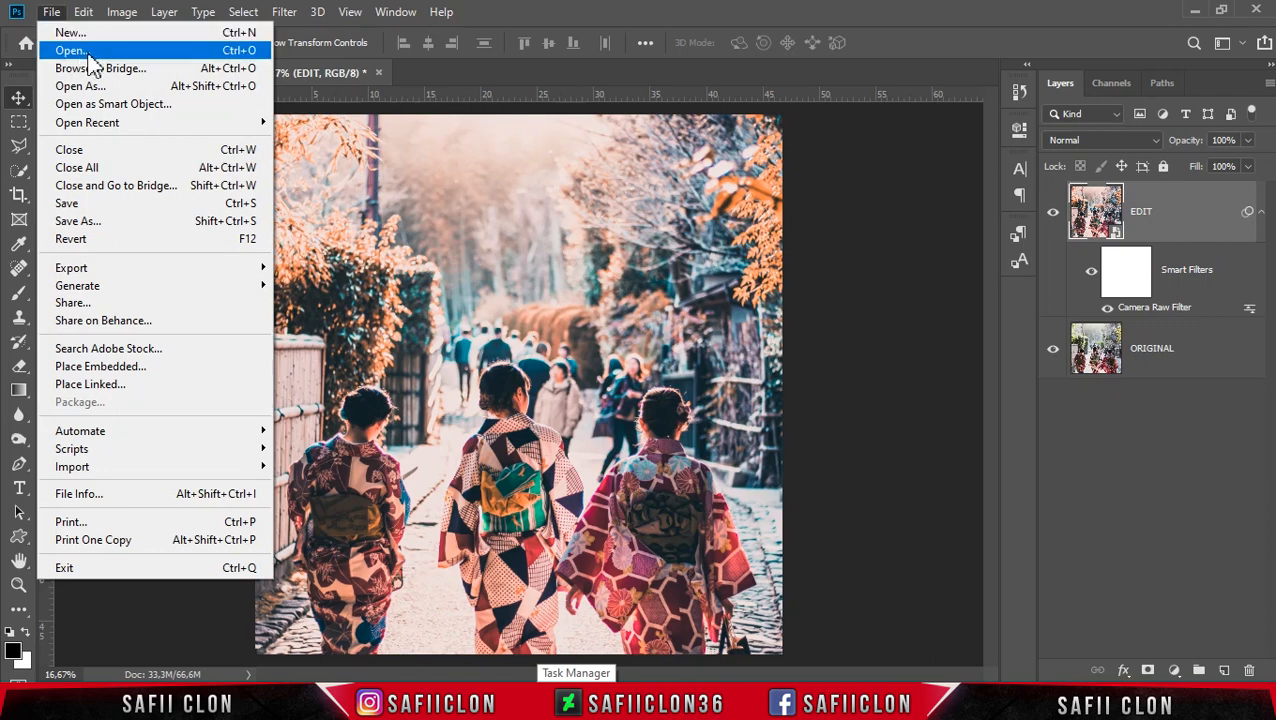
{"action": "left_click", "coordinate": [78, 51]}
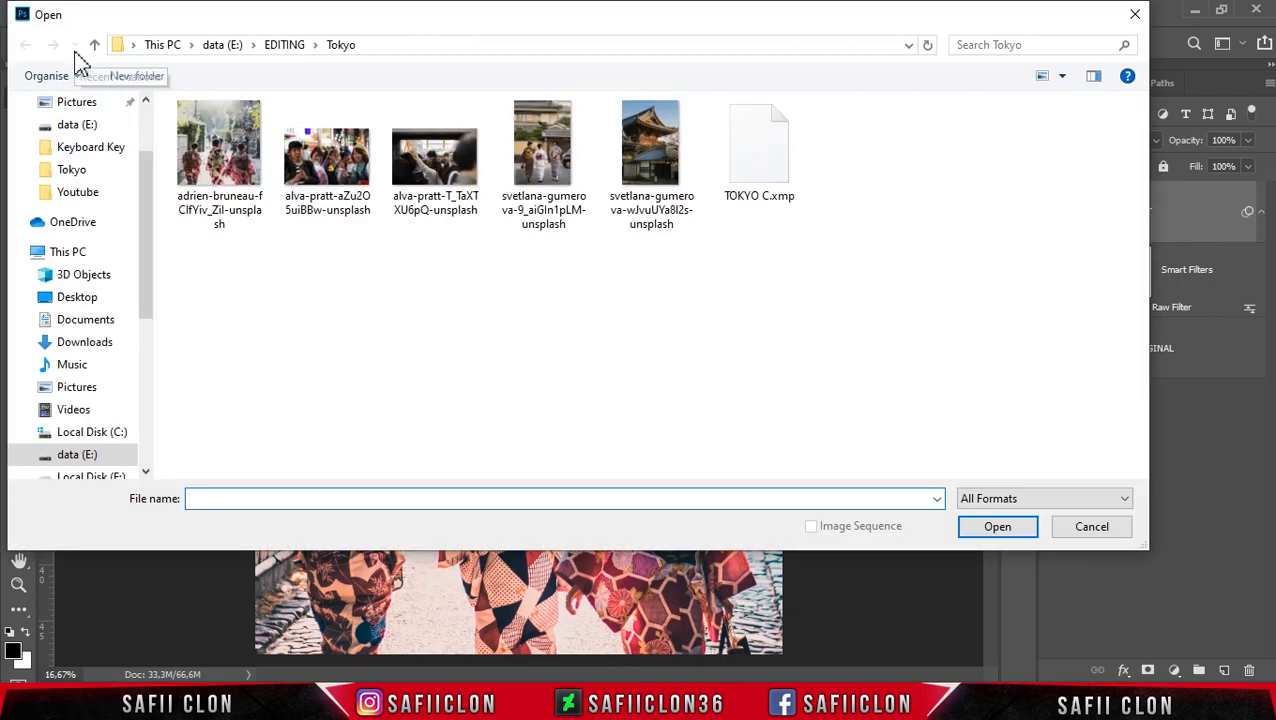
{"action": "left_click", "coordinate": [650, 168]}
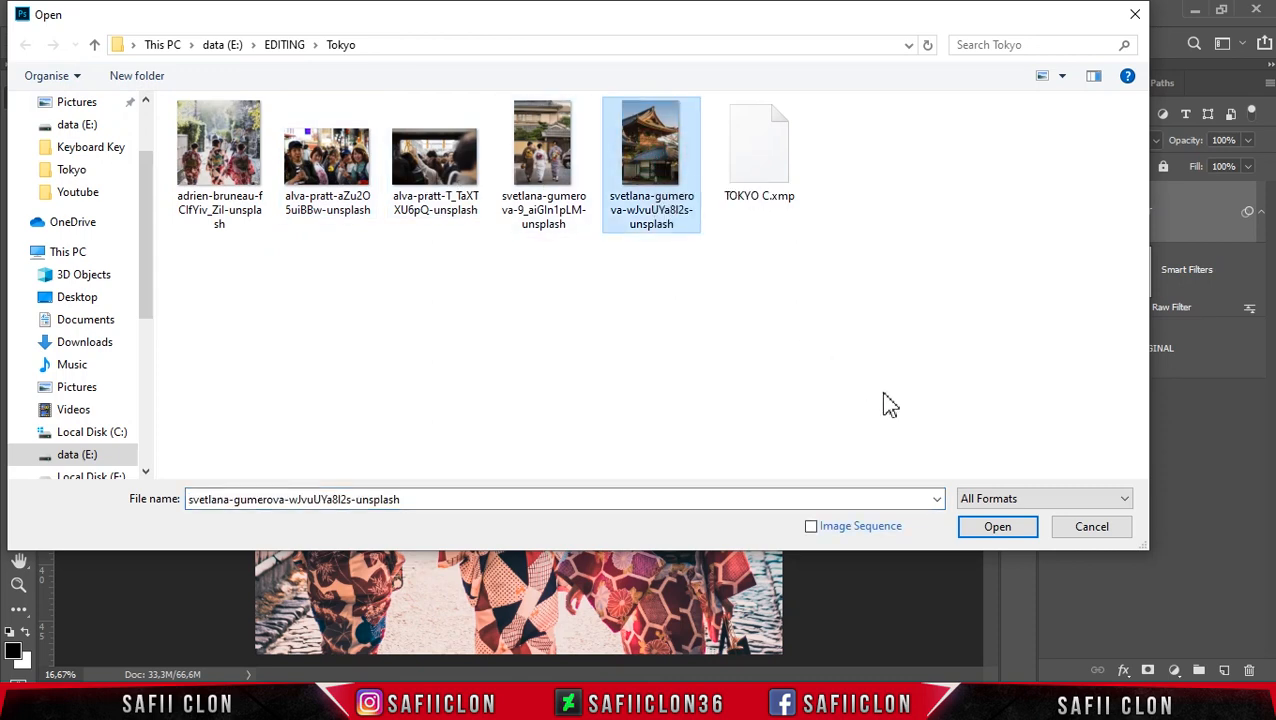
{"action": "left_click", "coordinate": [996, 527]}
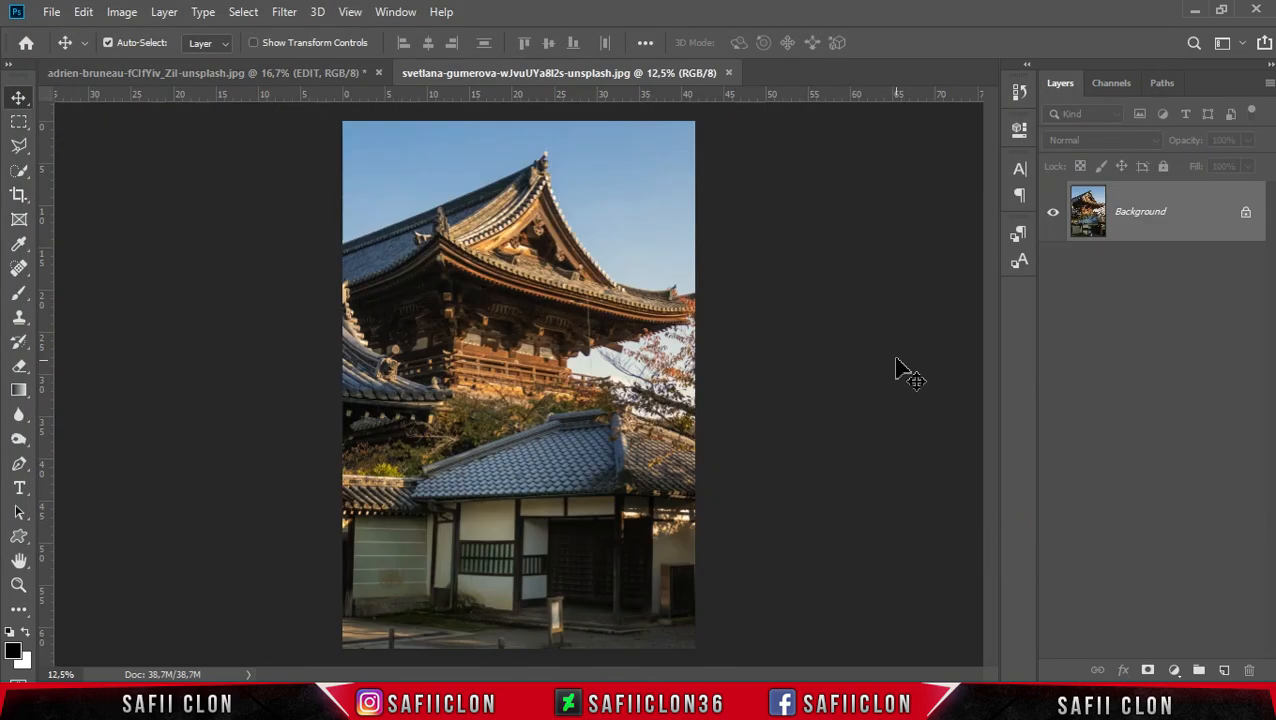
- Unlock the temple photo's Background layer and duplicate it
{"action": "left_click", "coordinate": [1246, 214]}
{"action": "left_click", "coordinate": [1188, 213]}
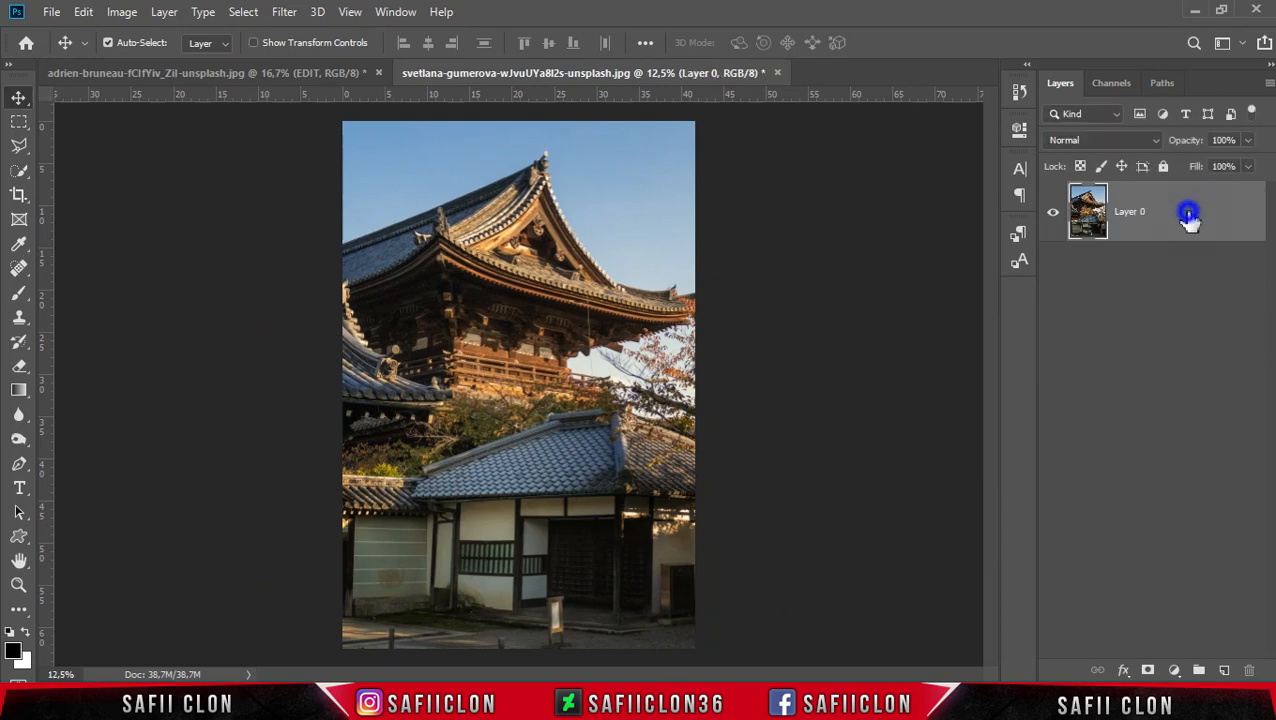
{"action": "right_click", "coordinate": [1188, 213]}
{"action": "left_click", "coordinate": [967, 104]}
{"action": "left_click", "coordinate": [796, 182]}
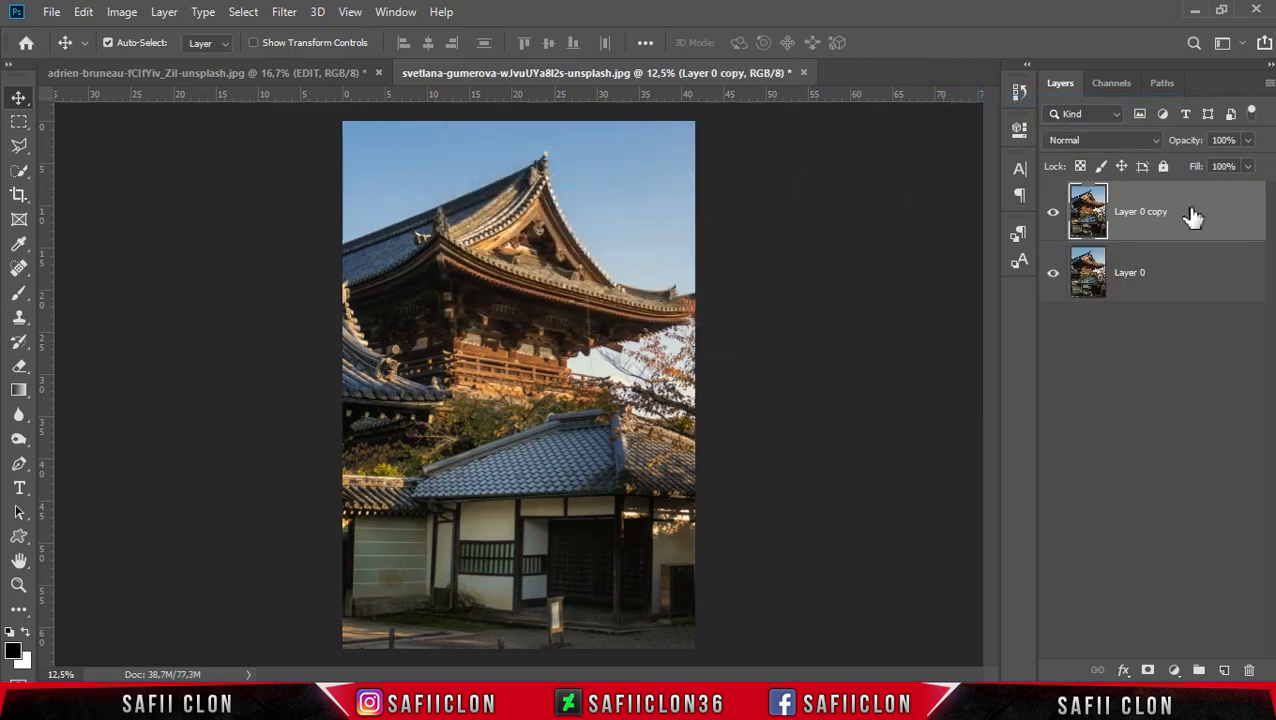
- Convert the duplicated temple layer to a Smart Object and open it in the Camera Raw Filter
{"action": "right_click", "coordinate": [1180, 207]}
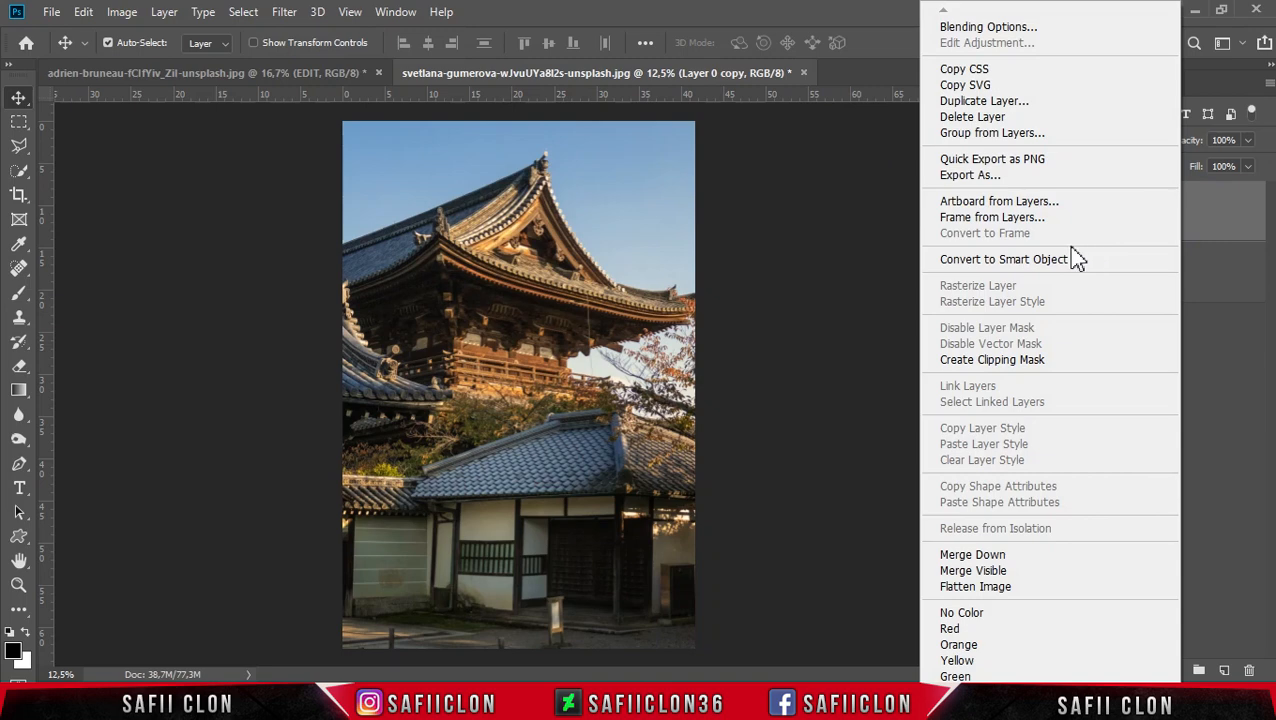
{"action": "left_click", "coordinate": [1030, 260]}
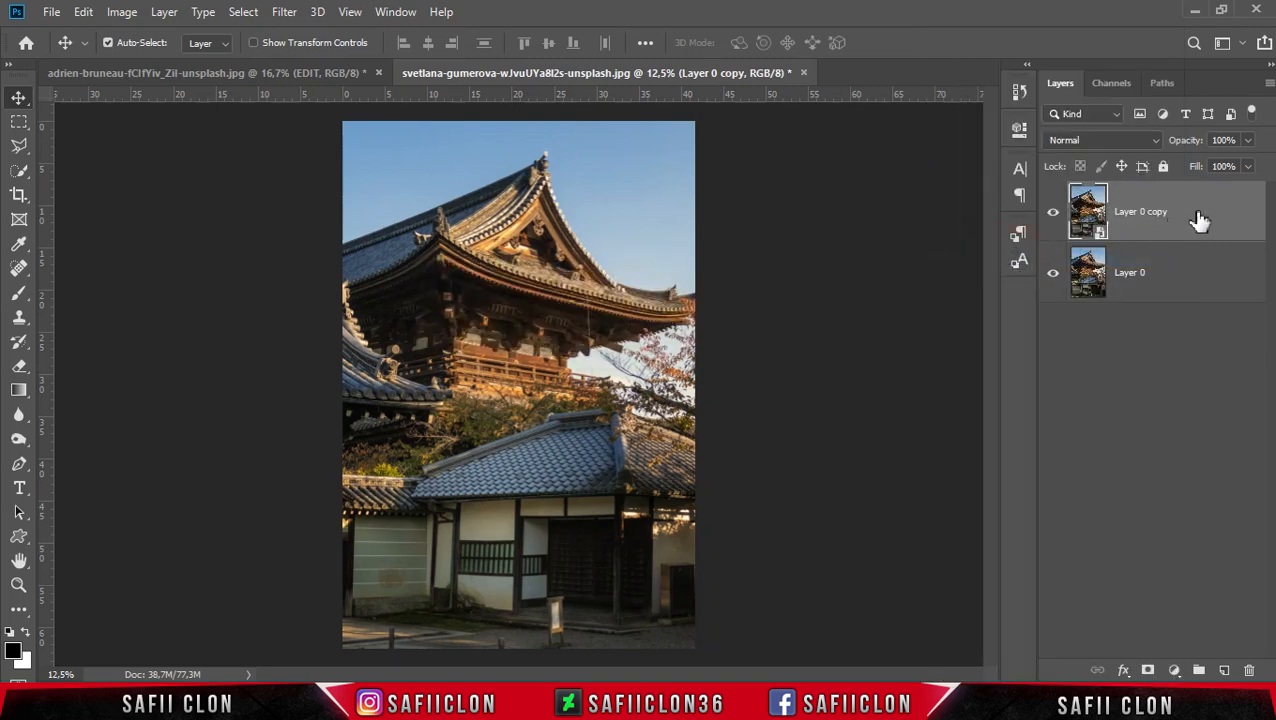
{"action": "left_click", "coordinate": [285, 20]}
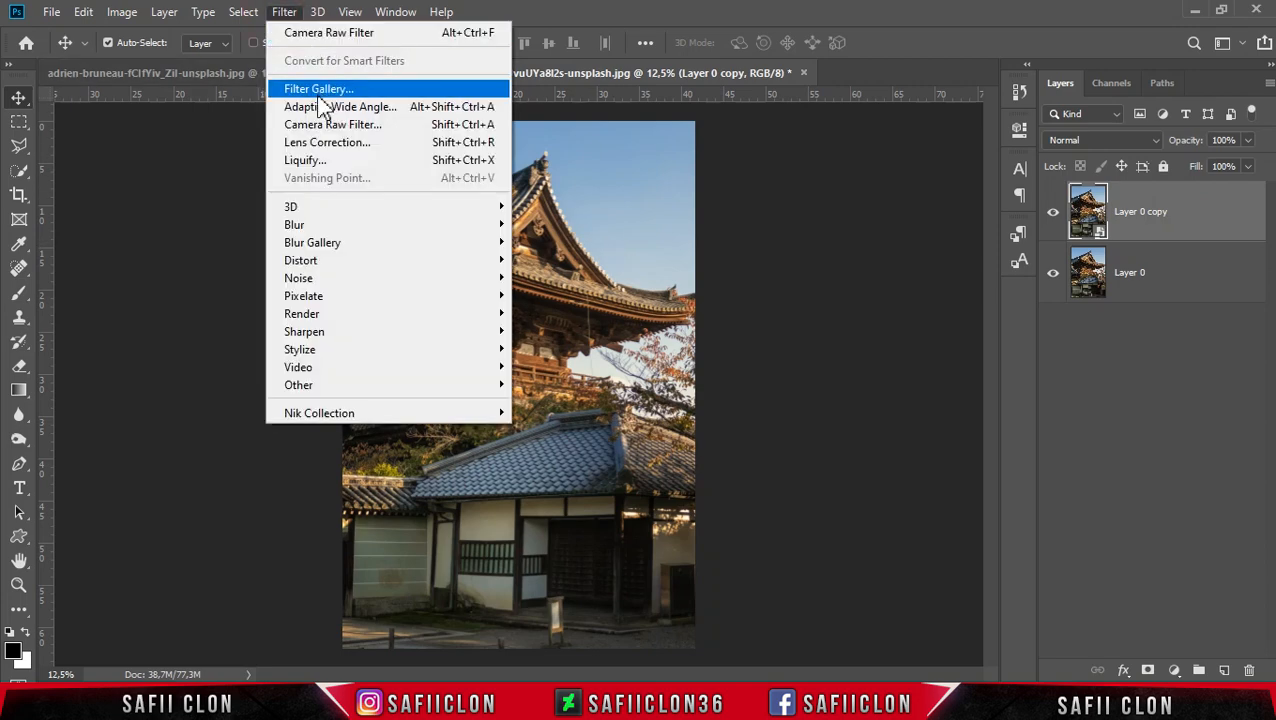
{"action": "left_click", "coordinate": [333, 125]}
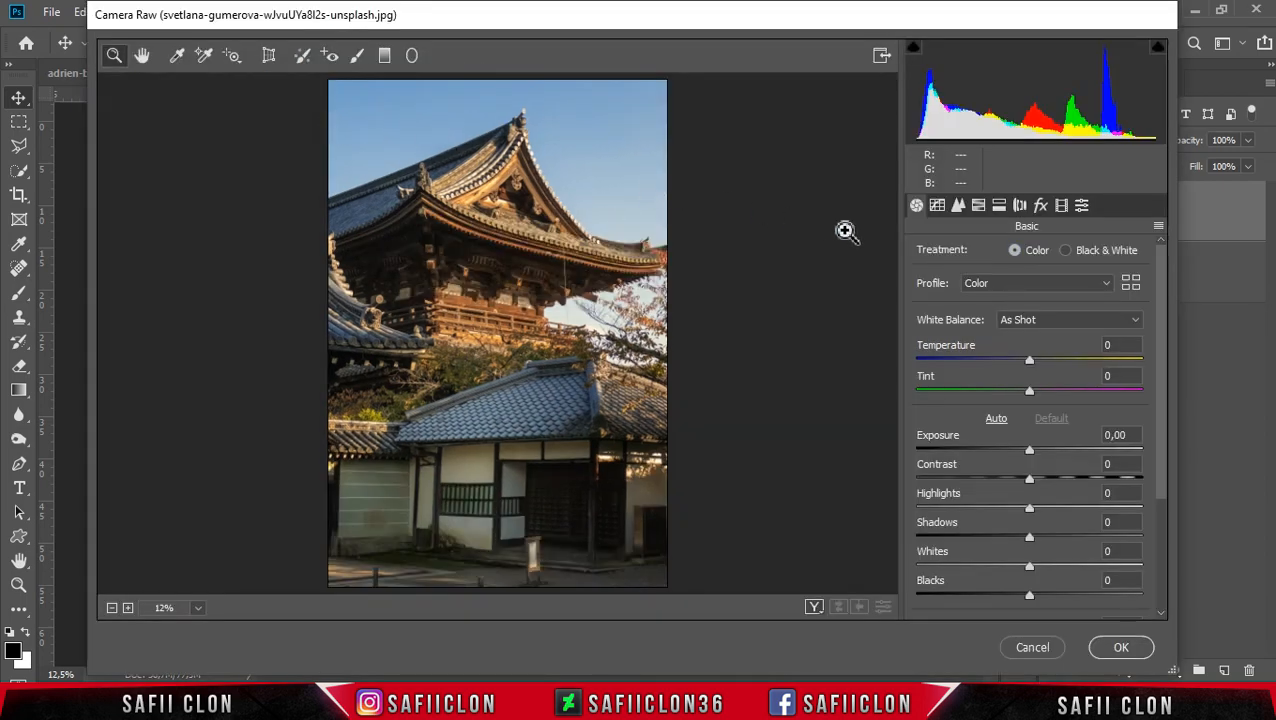
- Load the TOKYO C.xmp settings onto the temple photo and compare it in the before/after views
{"action": "left_click", "coordinate": [1158, 228]}
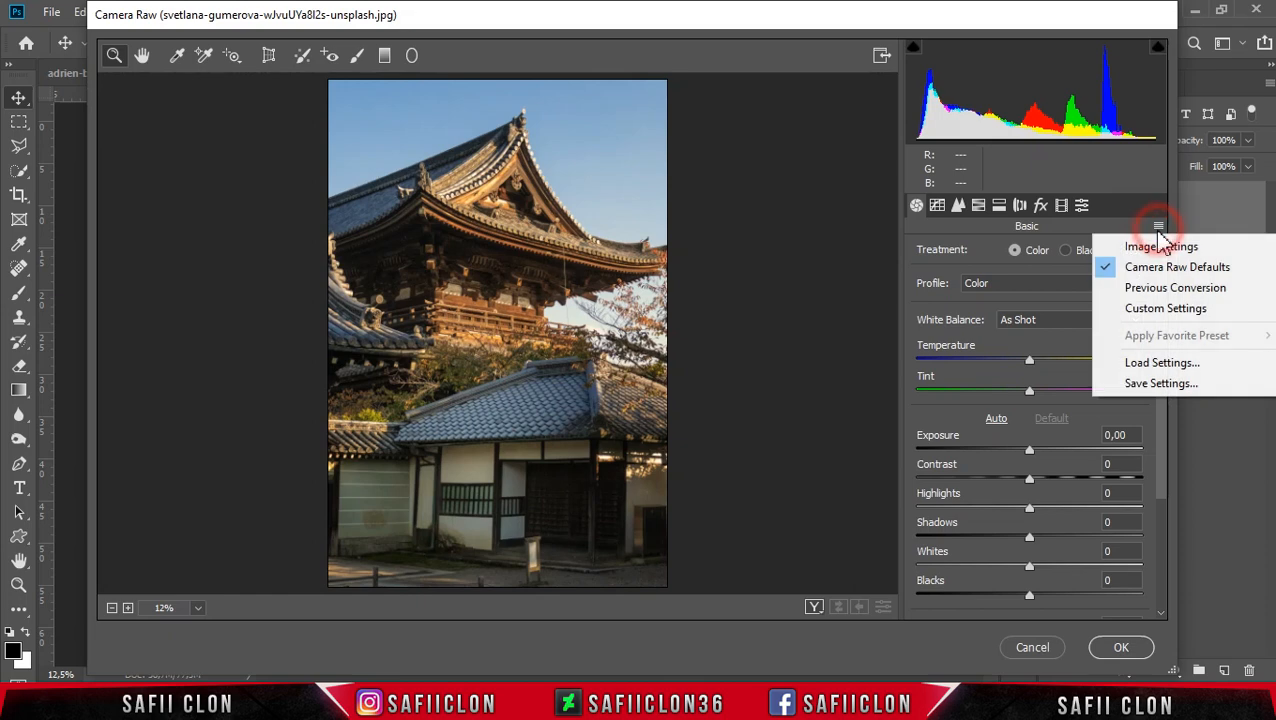
{"action": "left_click", "coordinate": [1165, 363]}
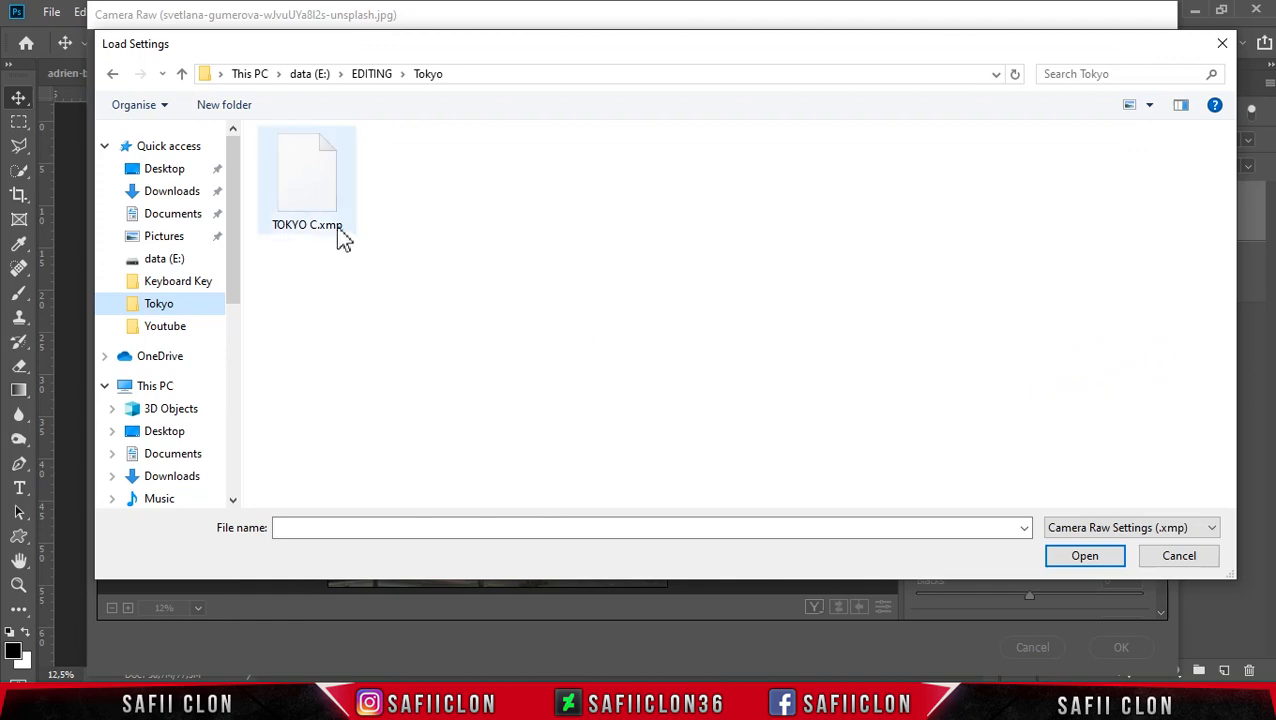
{"action": "left_click", "coordinate": [310, 205]}
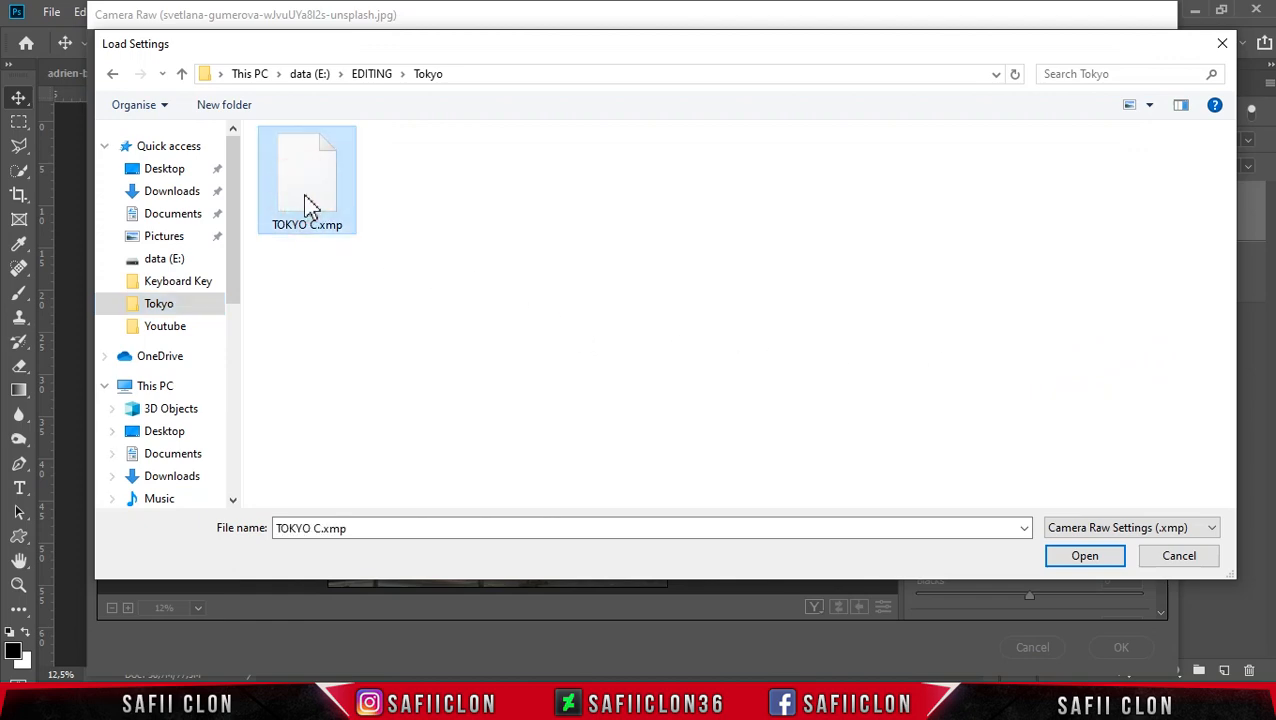
{"action": "left_click", "coordinate": [1078, 560]}
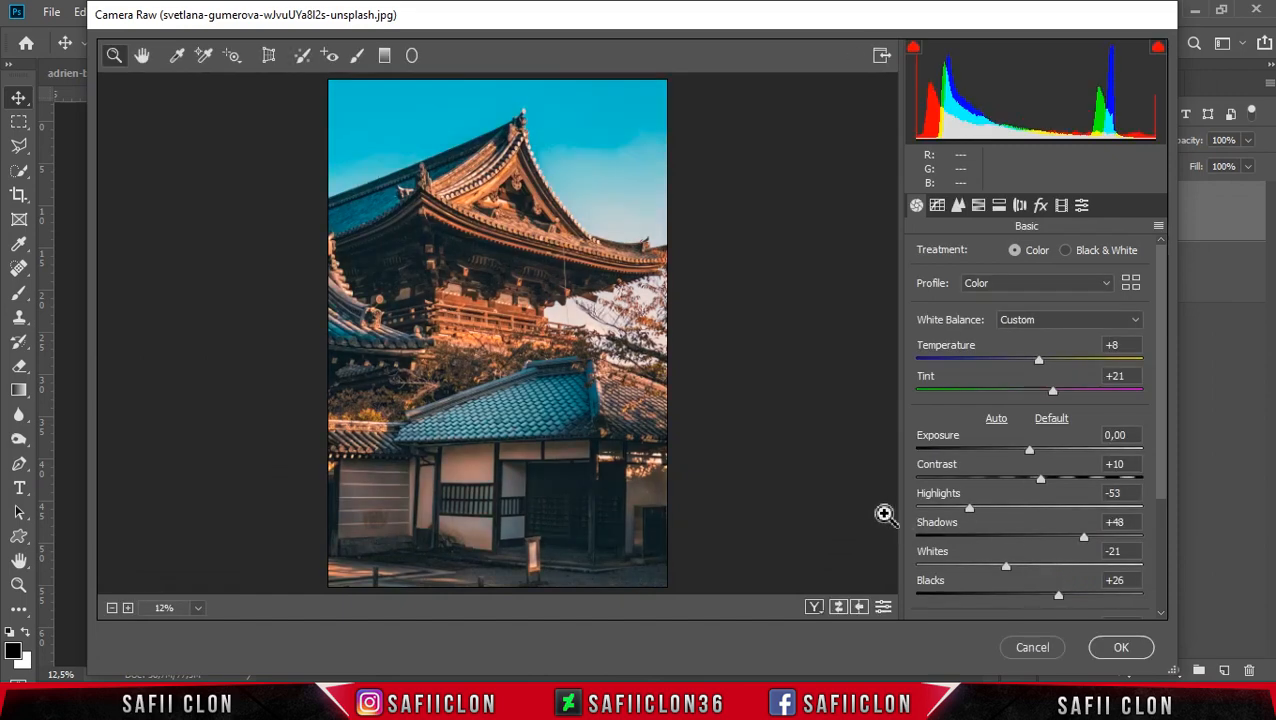
{"action": "left_click", "coordinate": [814, 608]}
{"action": "left_click", "coordinate": [814, 608]}
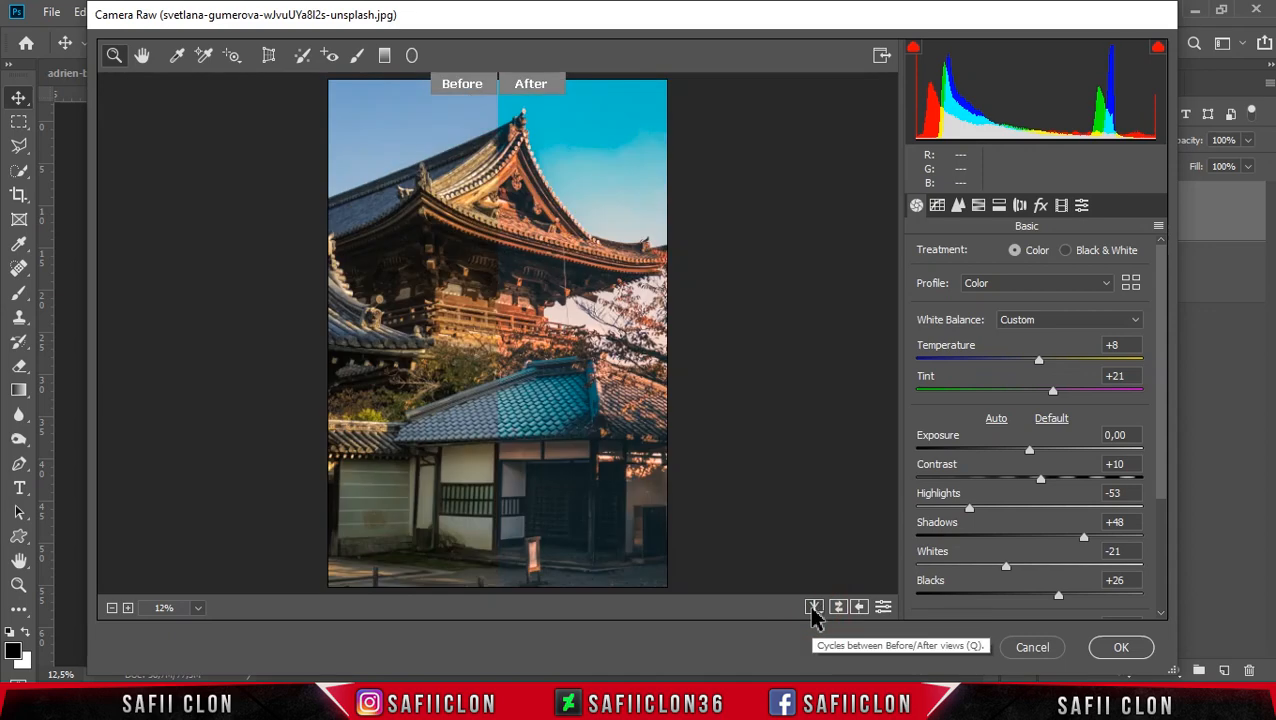
- Cycle the temple photo through the remaining before/after views and apply the Camera Raw grade
{"action": "left_click", "coordinate": [814, 608]}
{"action": "left_click", "coordinate": [814, 608]}
{"action": "left_click", "coordinate": [814, 608]}
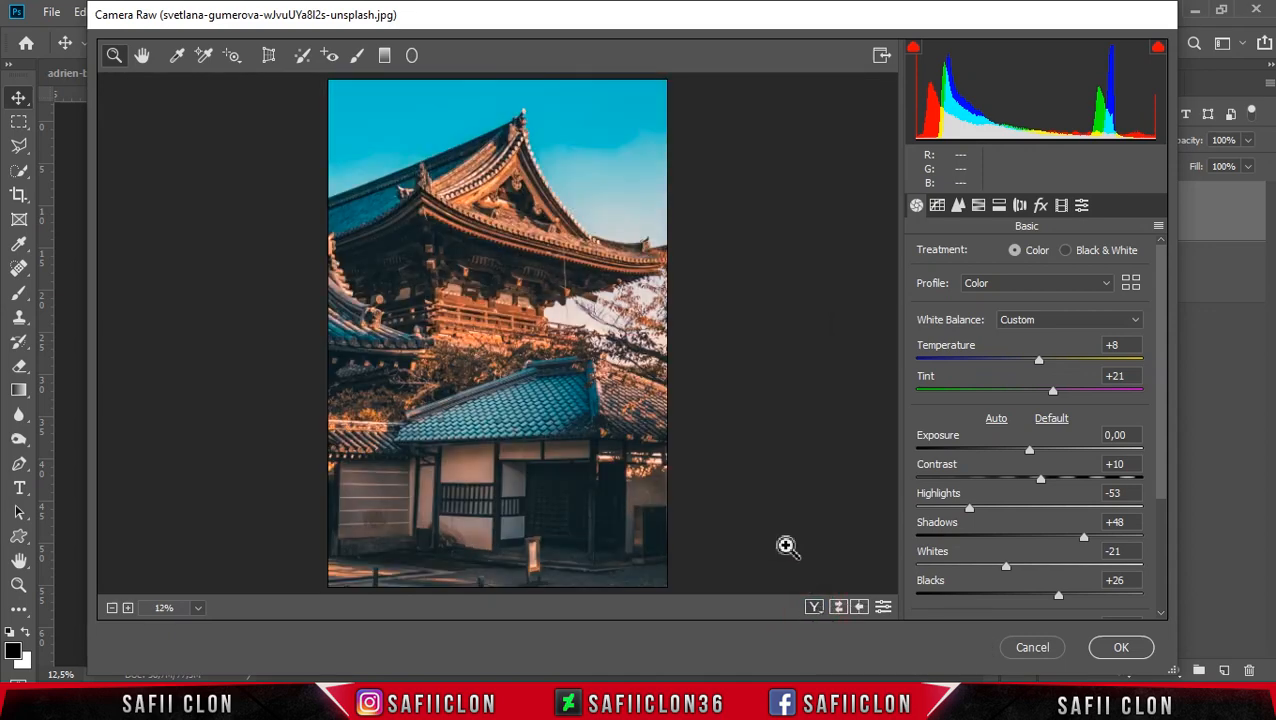
{"action": "left_click", "coordinate": [1112, 646]}
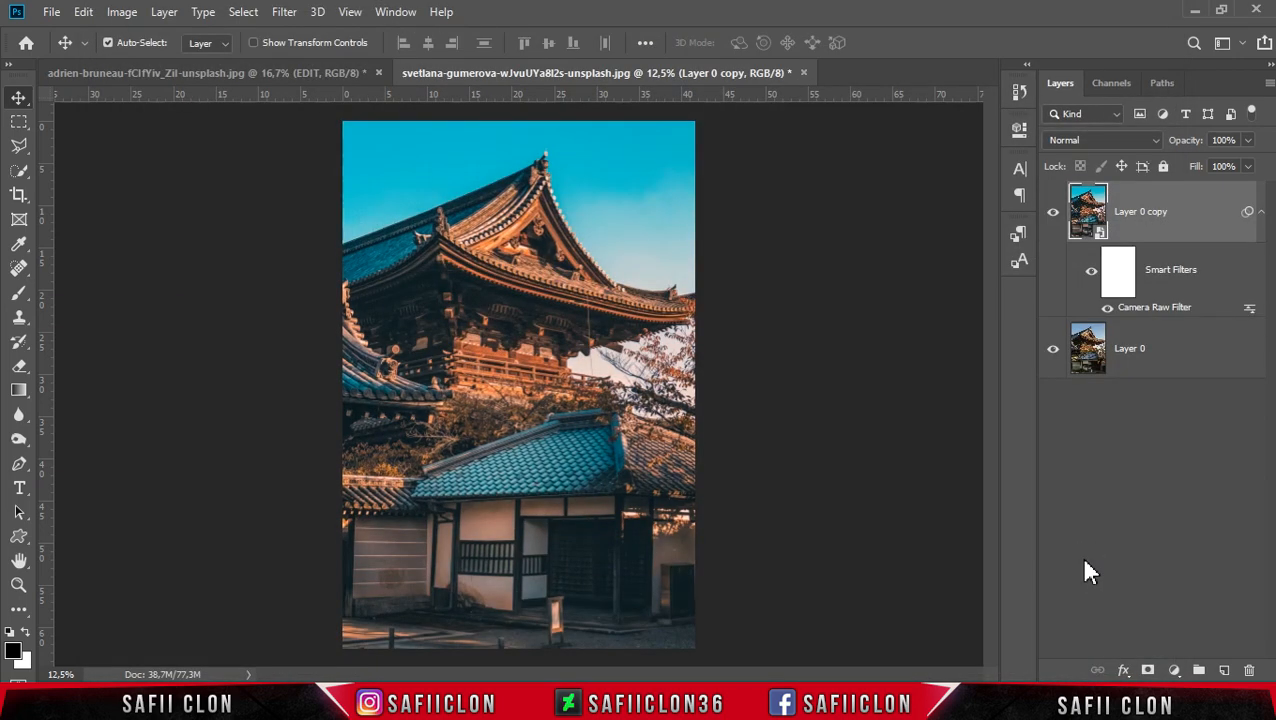
- Compare the graded temple layer with the original by toggling Layer 0 copy's visibility, both in full view and close up
{"action": "left_click", "coordinate": [1052, 218]}
{"action": "left_click", "coordinate": [1052, 218]}
{"action": "left_click", "coordinate": [1052, 218]}
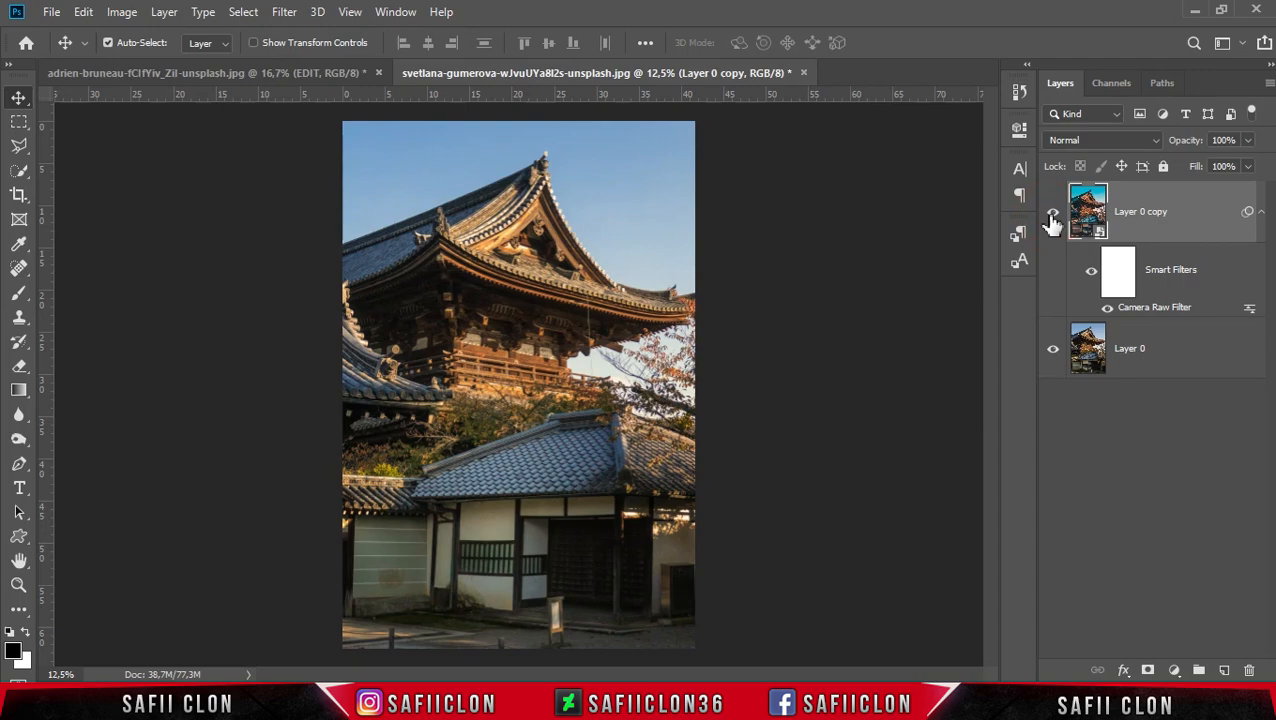
{"action": "left_click", "coordinate": [1052, 218]}
{"action": "key", "text": "ctrl+plus"}
{"action": "key", "text": "ctrl+plus"}
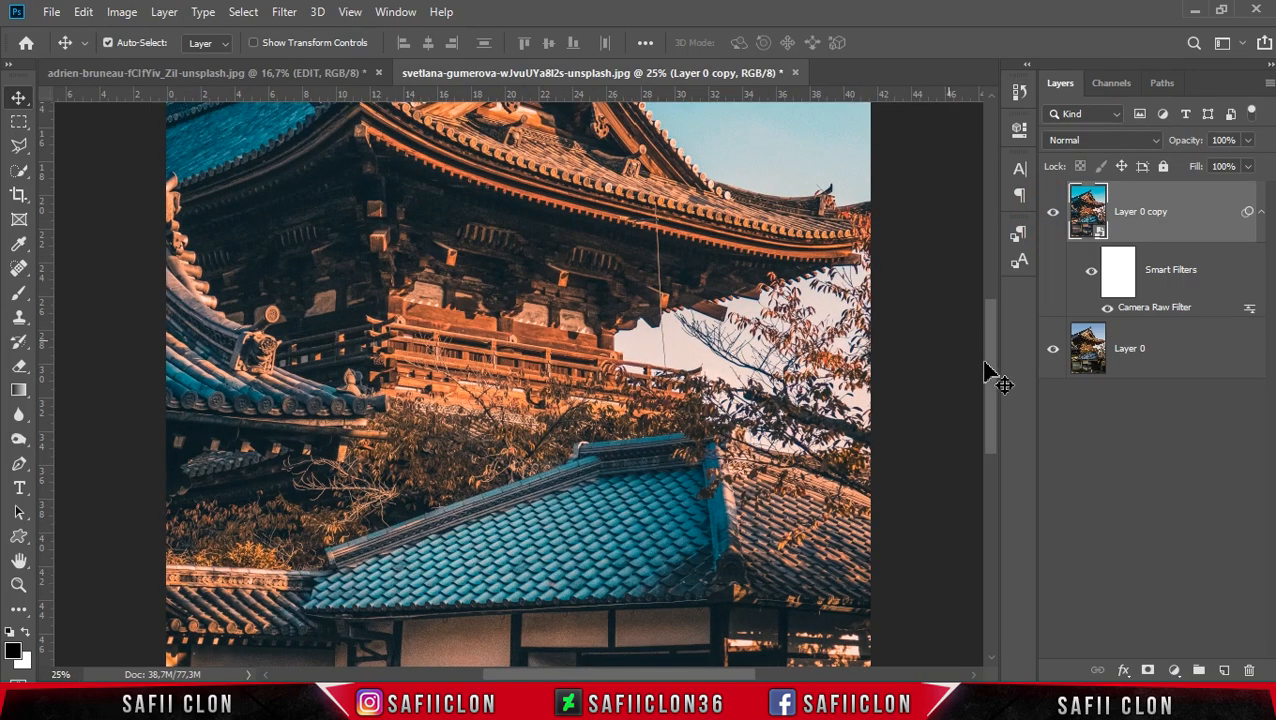
{"action": "left_click_drag", "start_coordinate": [988, 362], "coordinate": [990, 326]}
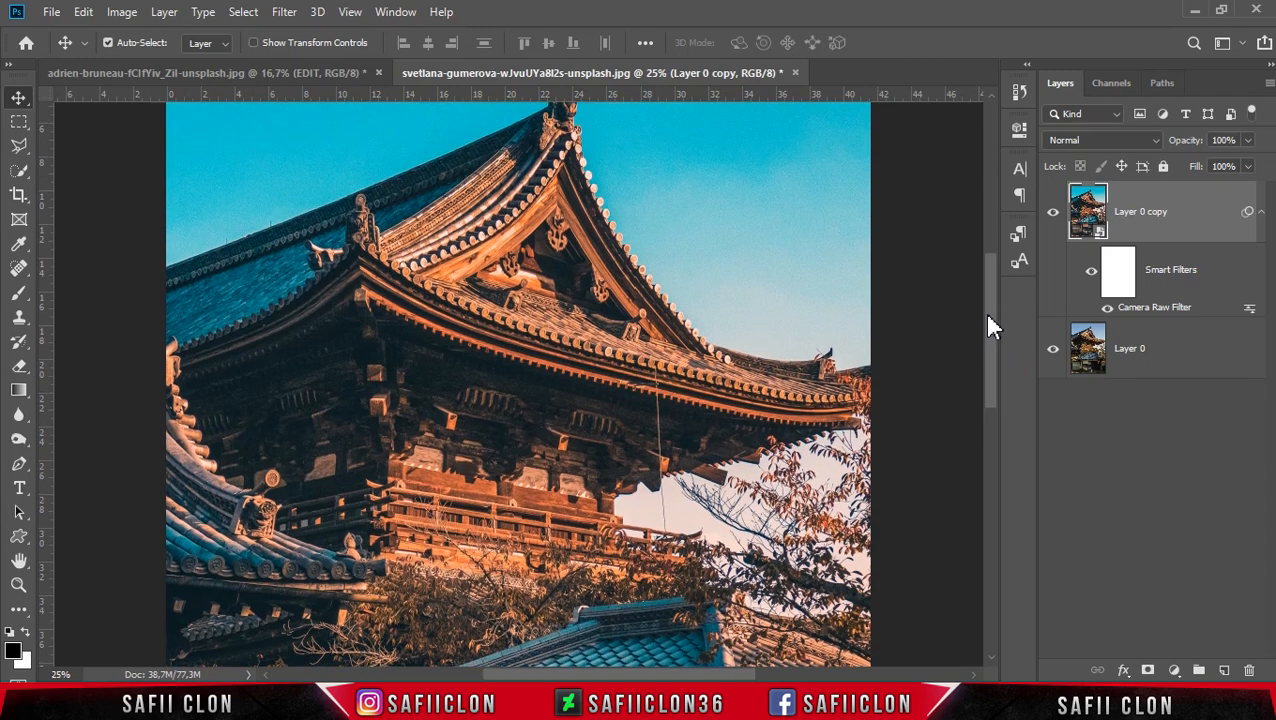
{"action": "left_click", "coordinate": [1053, 213]}
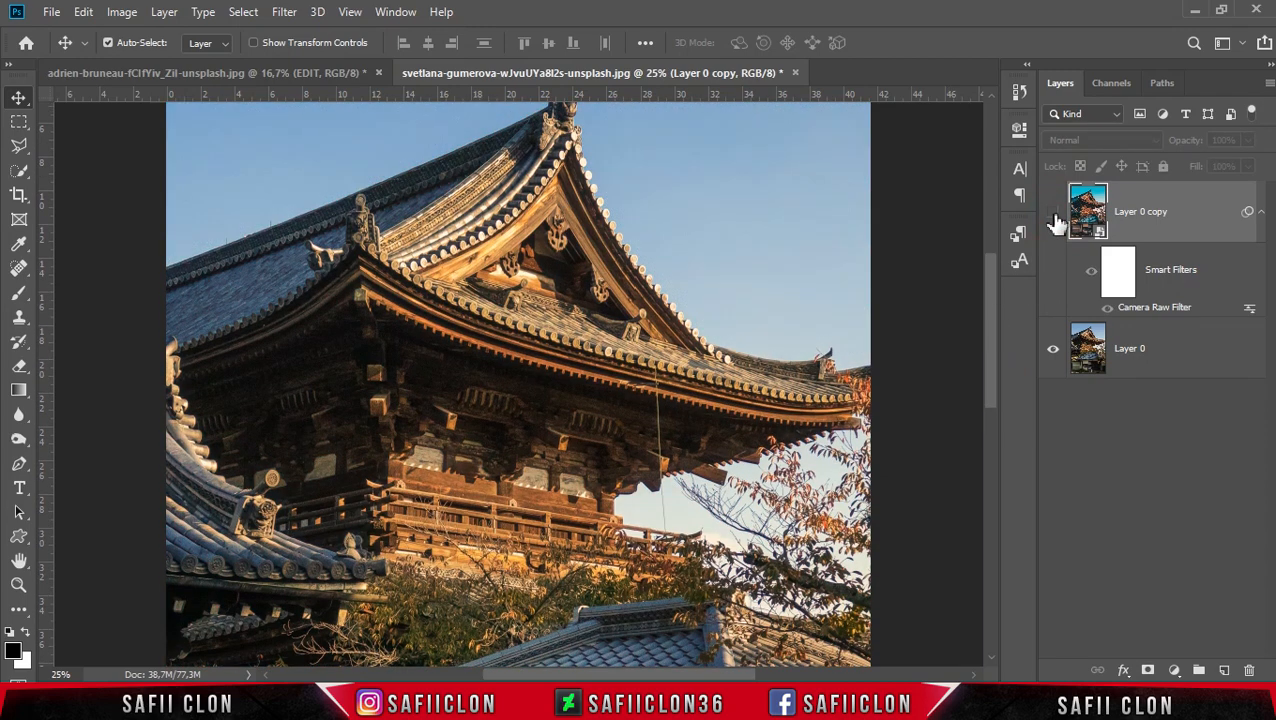
{"action": "left_click", "coordinate": [1053, 214]}
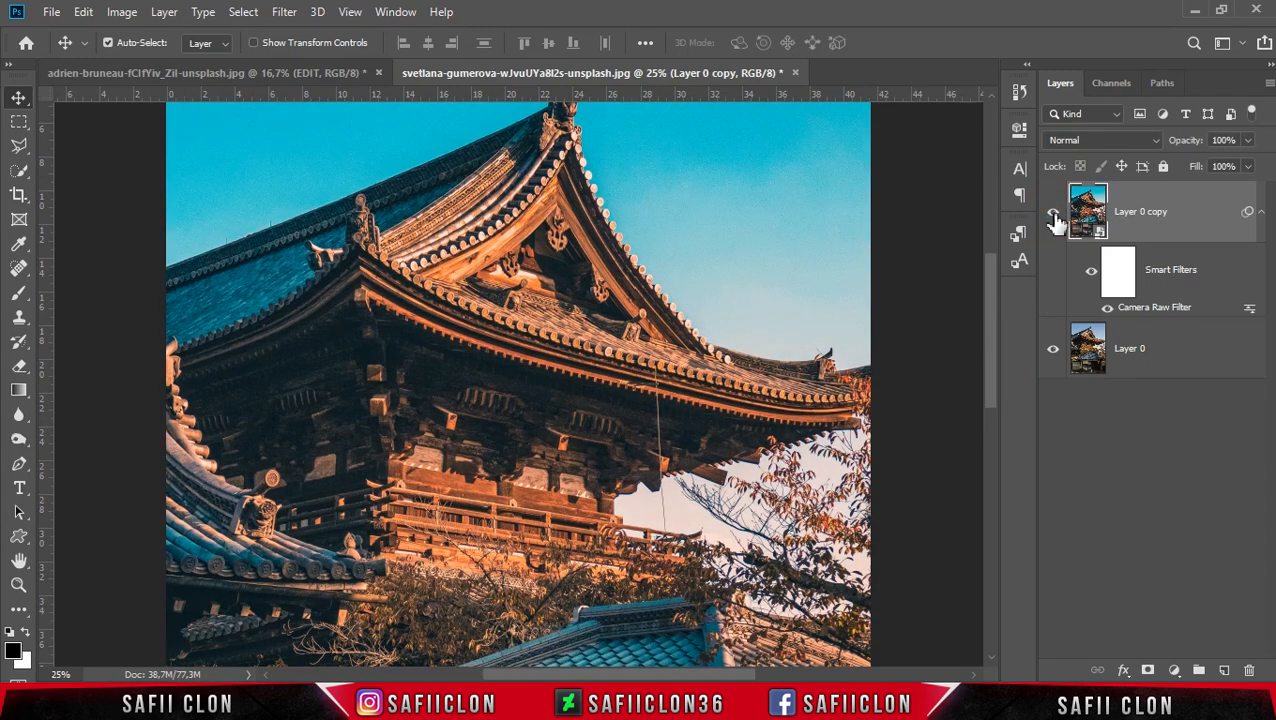
{"action": "left_click", "coordinate": [1053, 213]}
{"action": "left_click", "coordinate": [1053, 213]}
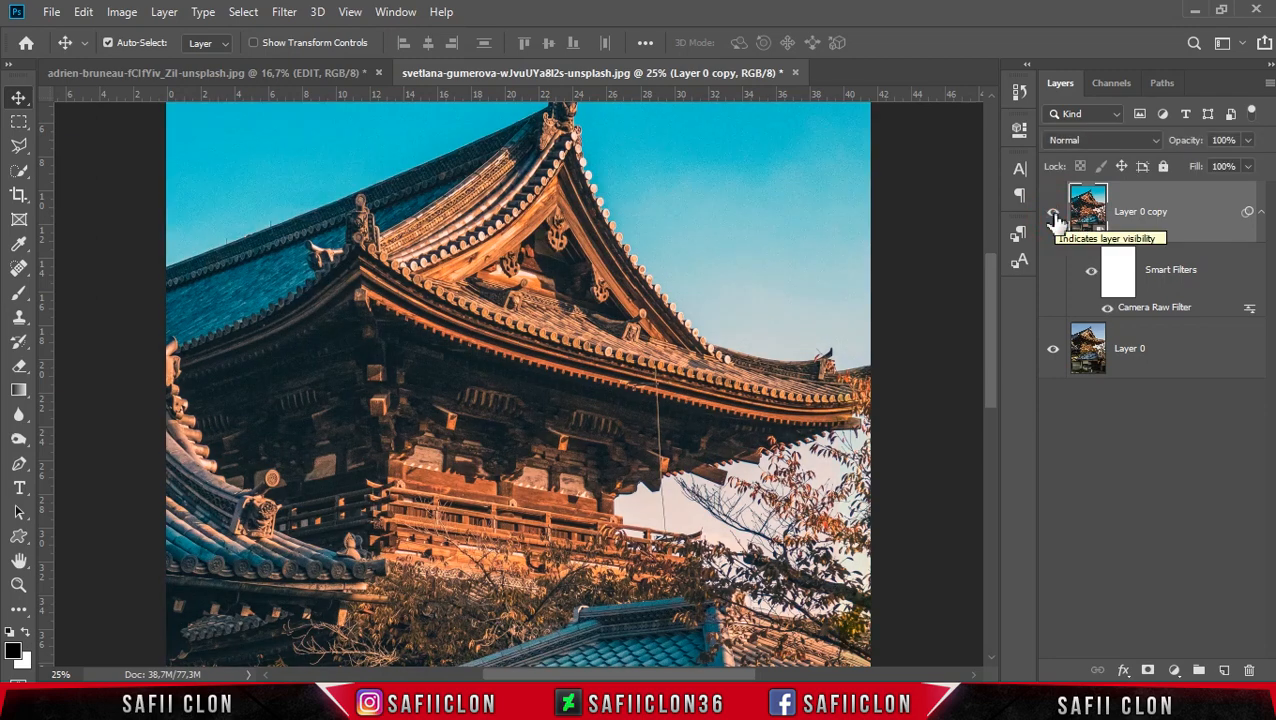
{"action": "key", "text": "ctrl+minus"}
{"action": "key", "text": "ctrl+minus"}
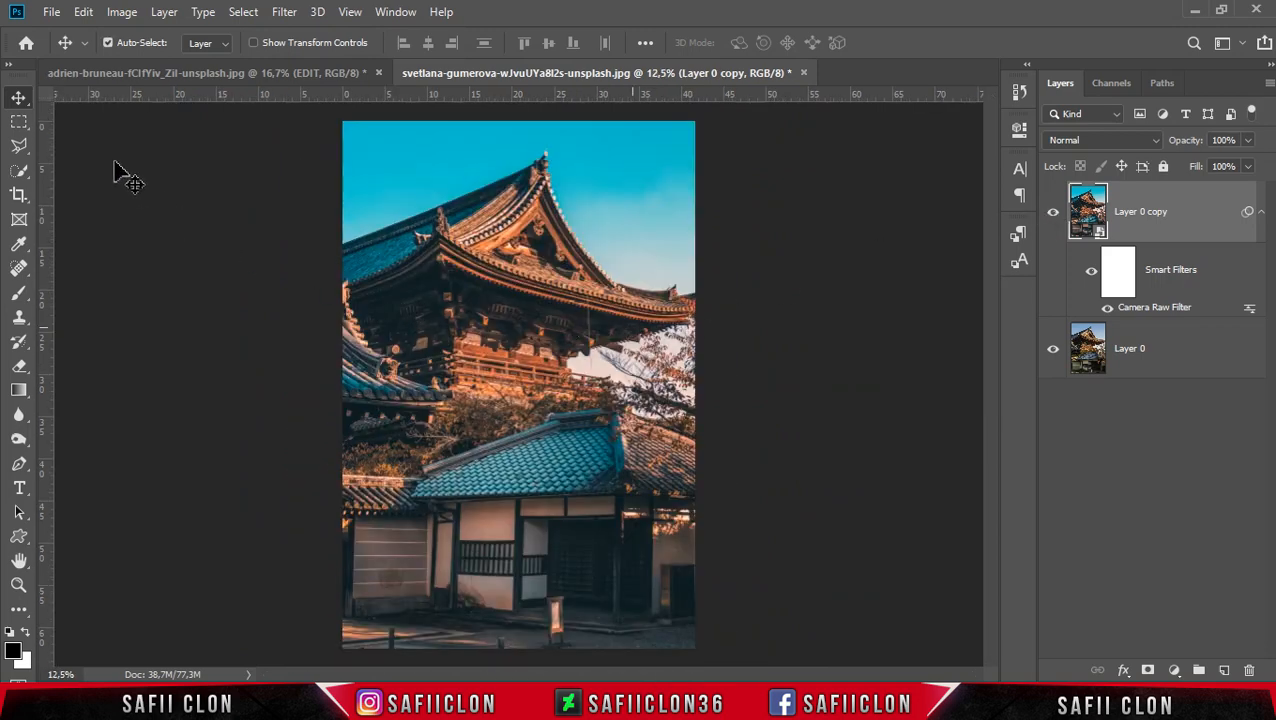
- Open the night street photo of the group of young women from the Tokyo folder
{"action": "left_click", "coordinate": [51, 12]}
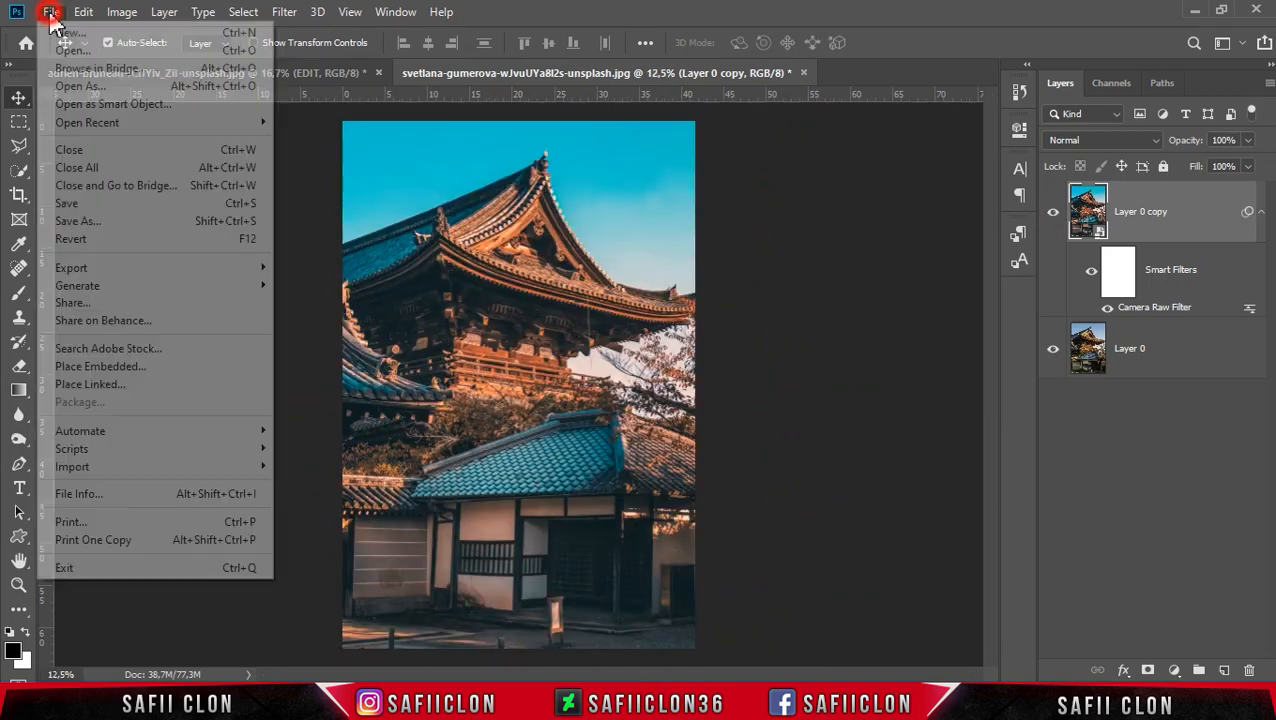
{"action": "left_click", "coordinate": [84, 52]}
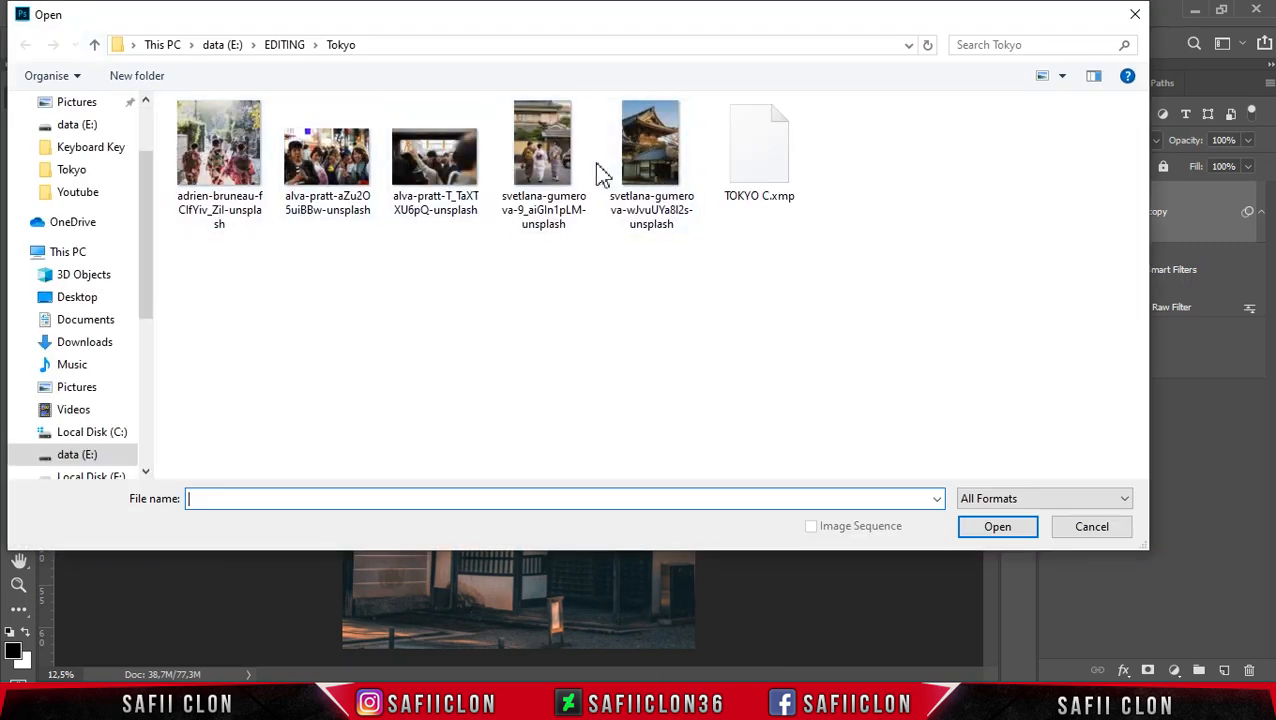
{"action": "left_click", "coordinate": [347, 175]}
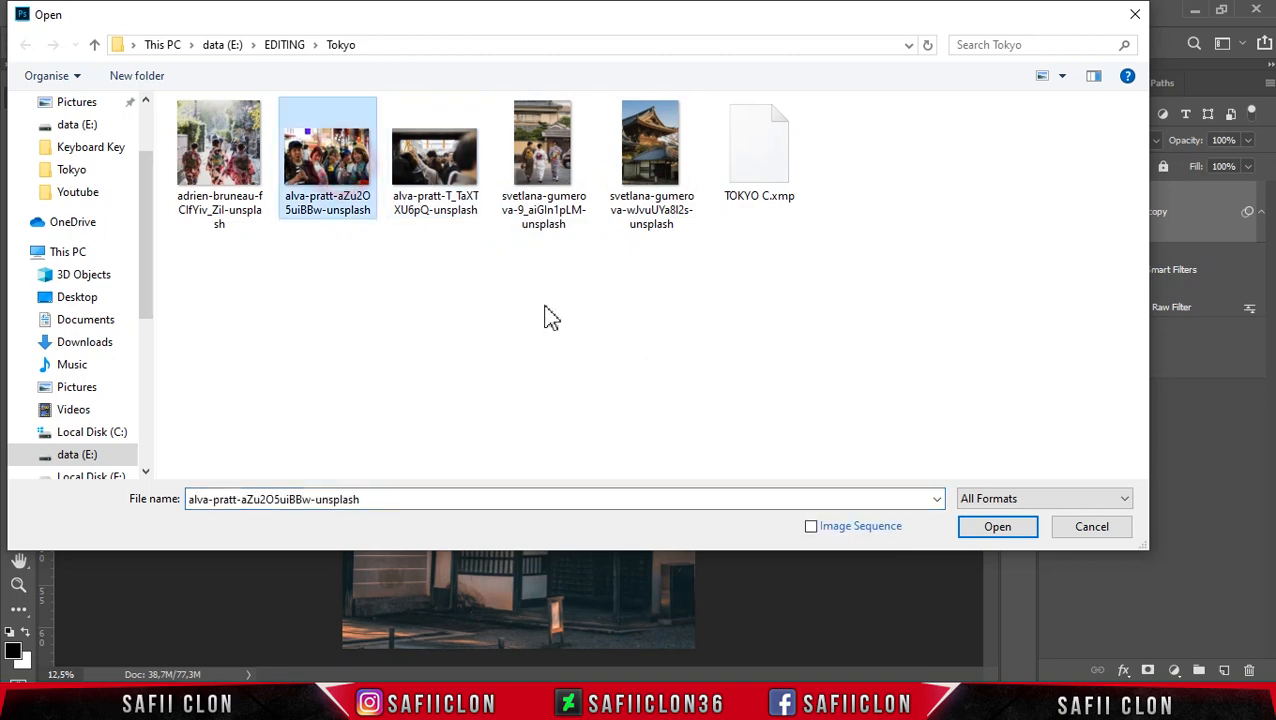
{"action": "left_click", "coordinate": [990, 530]}
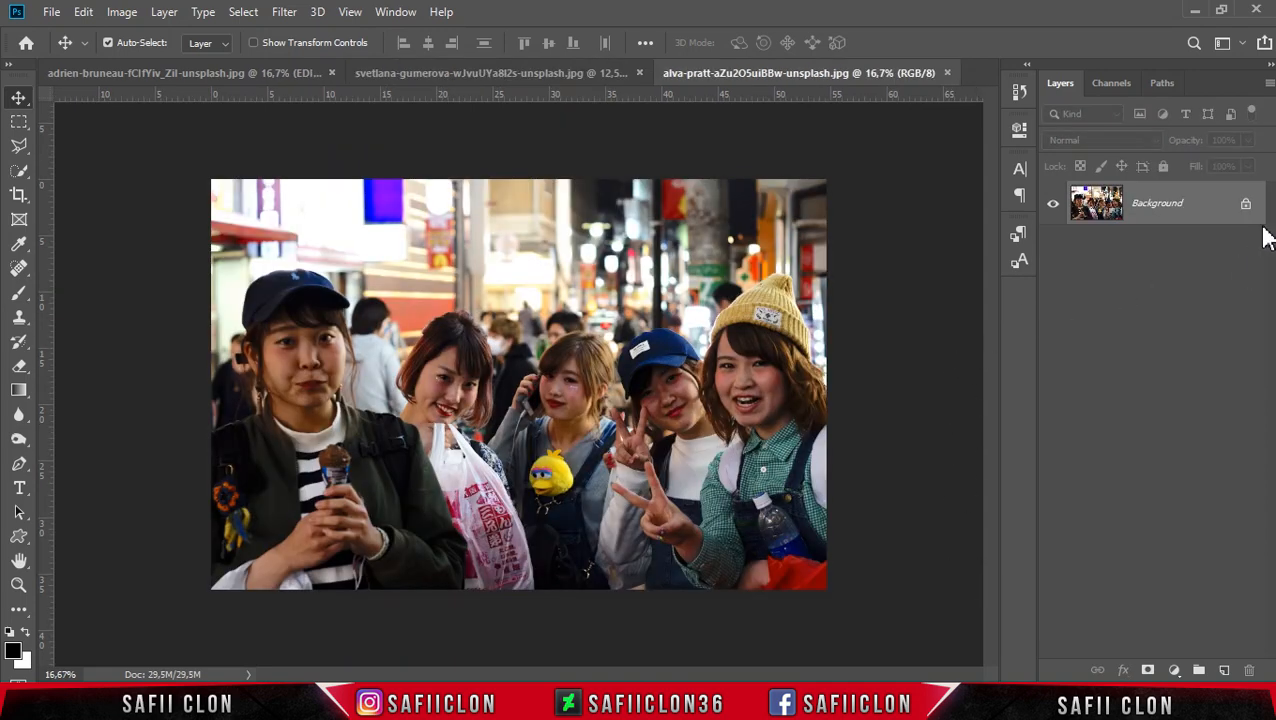
- Unlock and duplicate the group photo's Background layer, and open the copy in the Camera Raw Filter
{"action": "left_click", "coordinate": [1245, 207]}
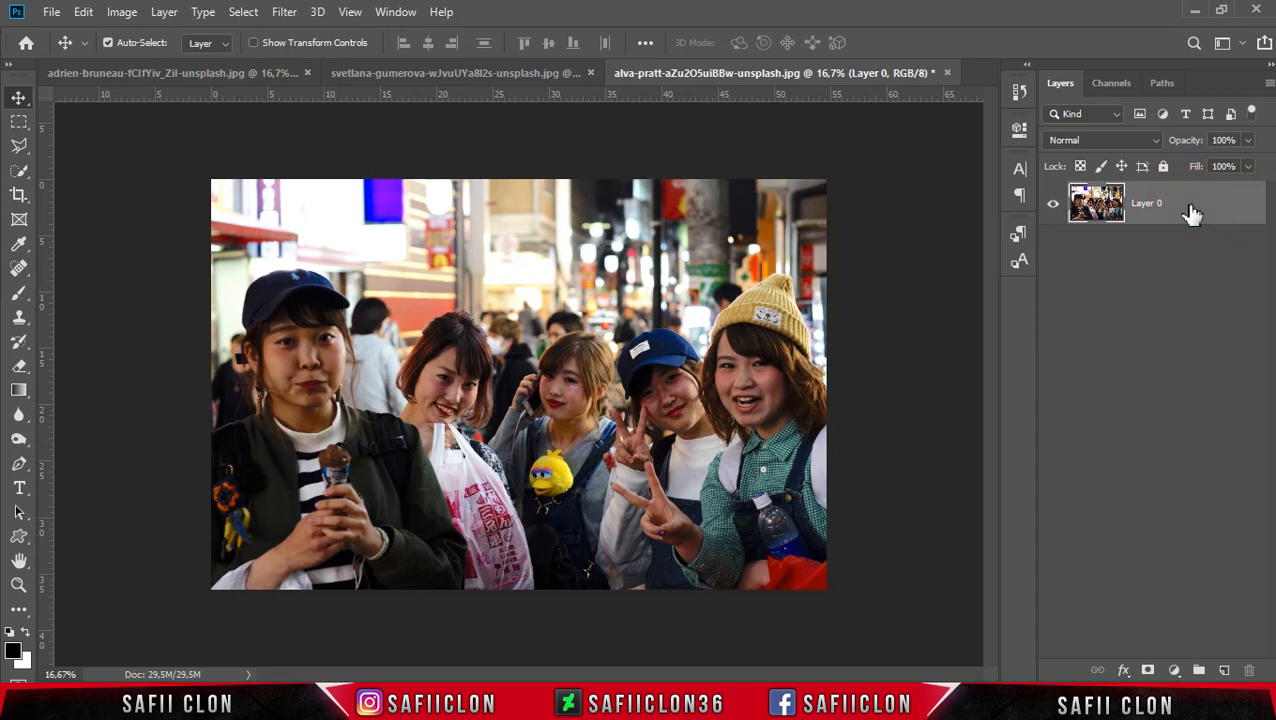
{"action": "key", "text": "ctrl+j"}
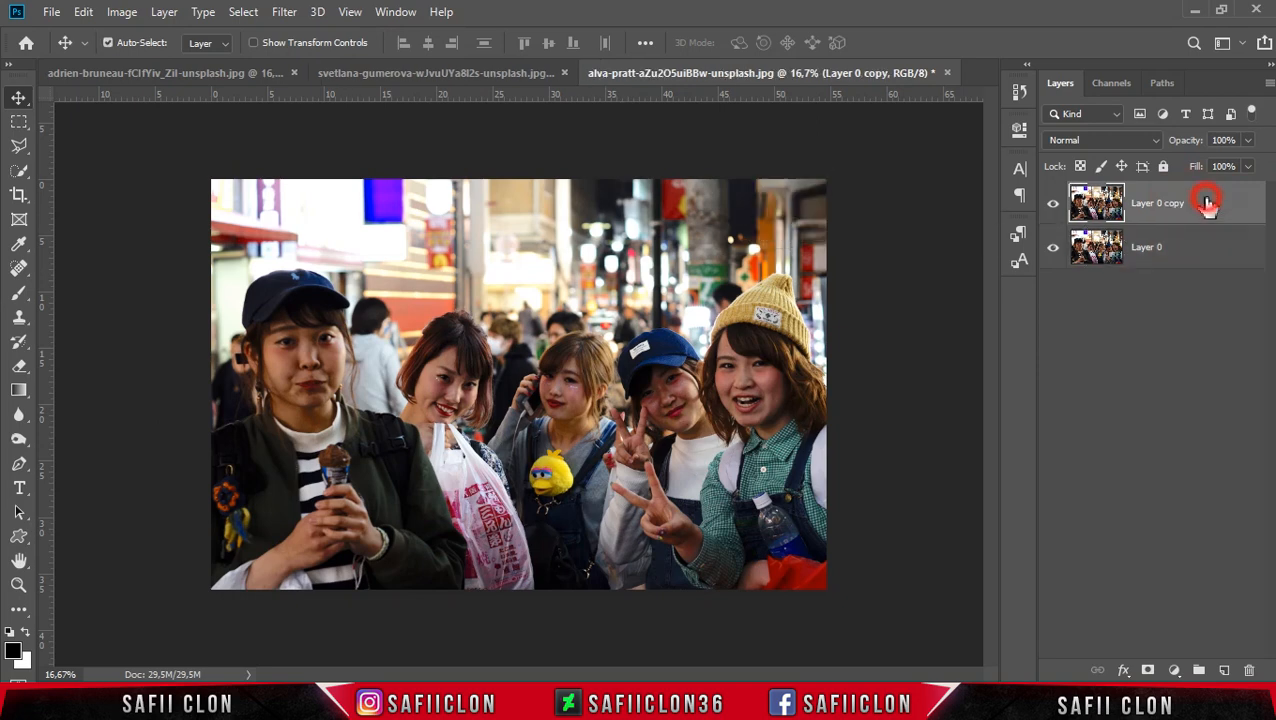
{"action": "left_click", "coordinate": [285, 15]}
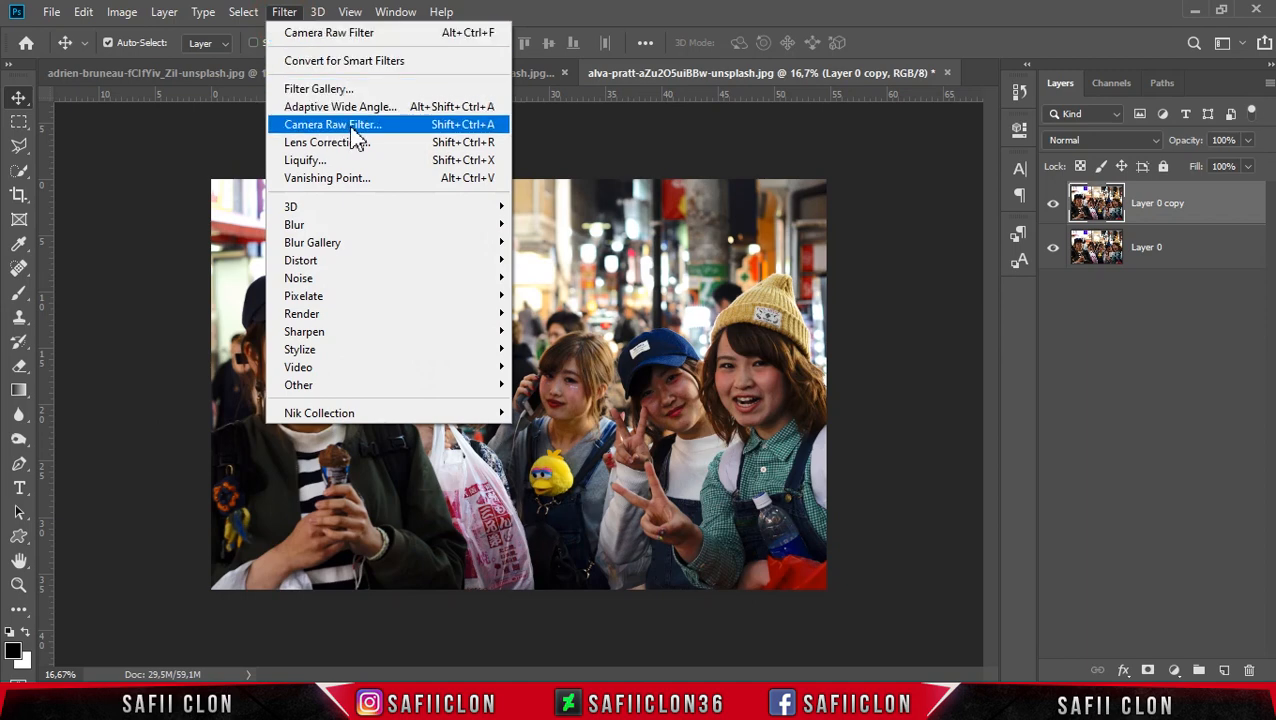
{"action": "left_click", "coordinate": [340, 130]}
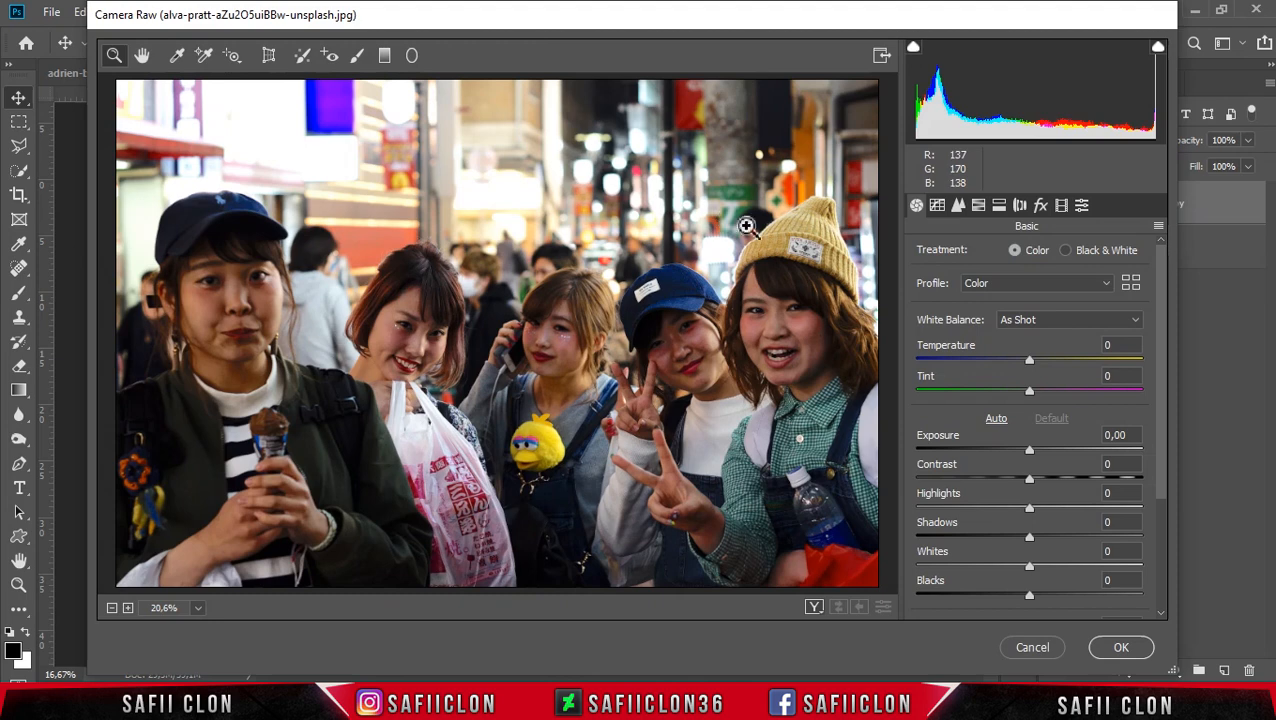
- Load the TOKYO C.xmp settings from the Tokyo folder onto the group photo
{"action": "left_click", "coordinate": [1158, 227]}
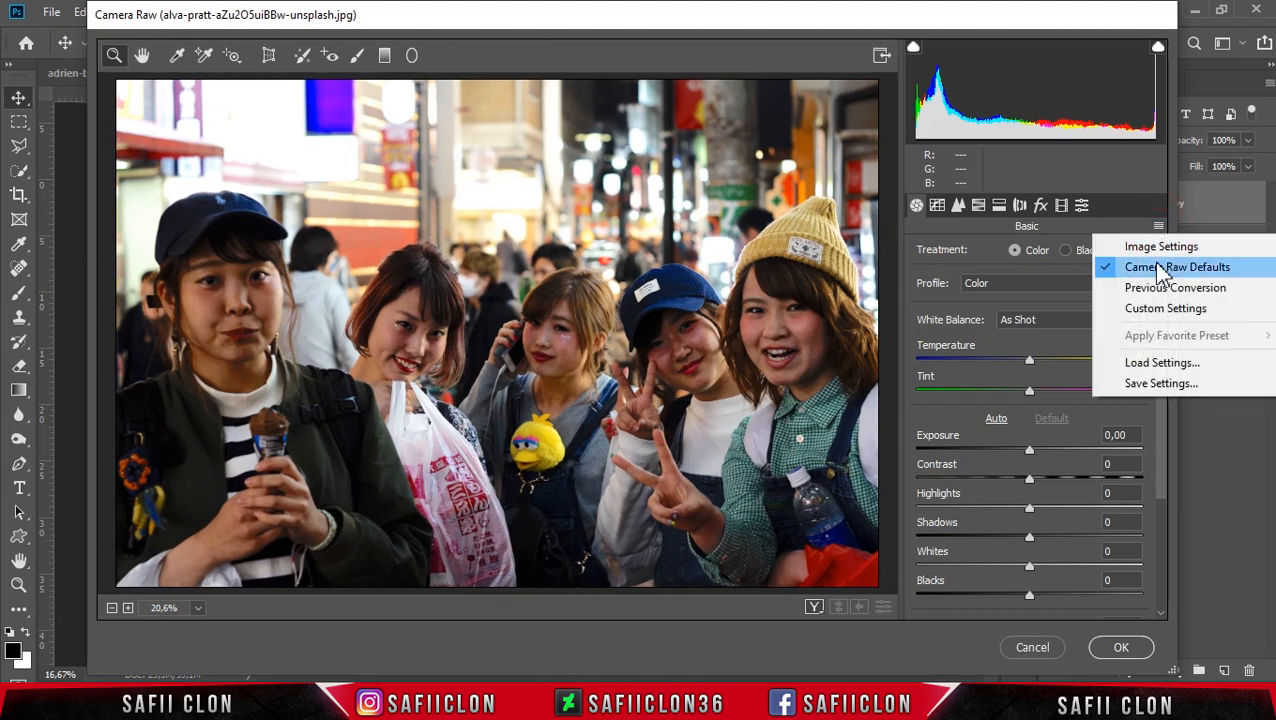
{"action": "left_click", "coordinate": [1160, 364]}
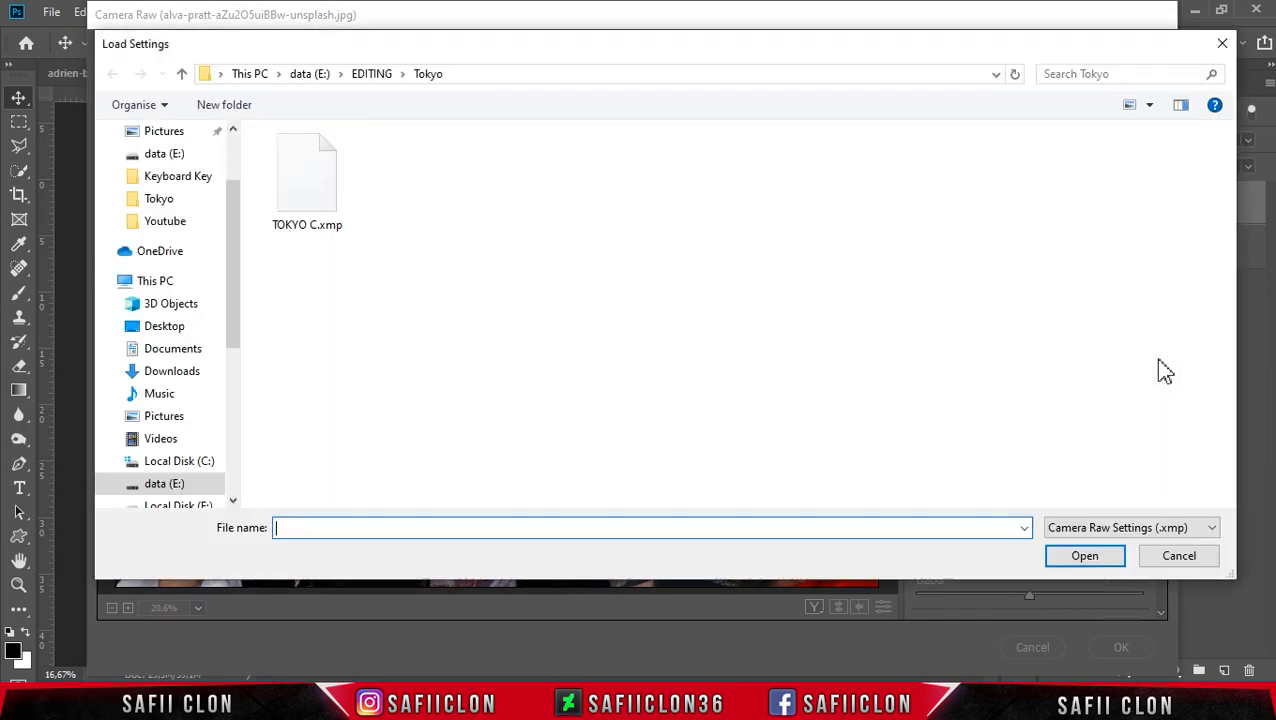
{"action": "left_click", "coordinate": [322, 194]}
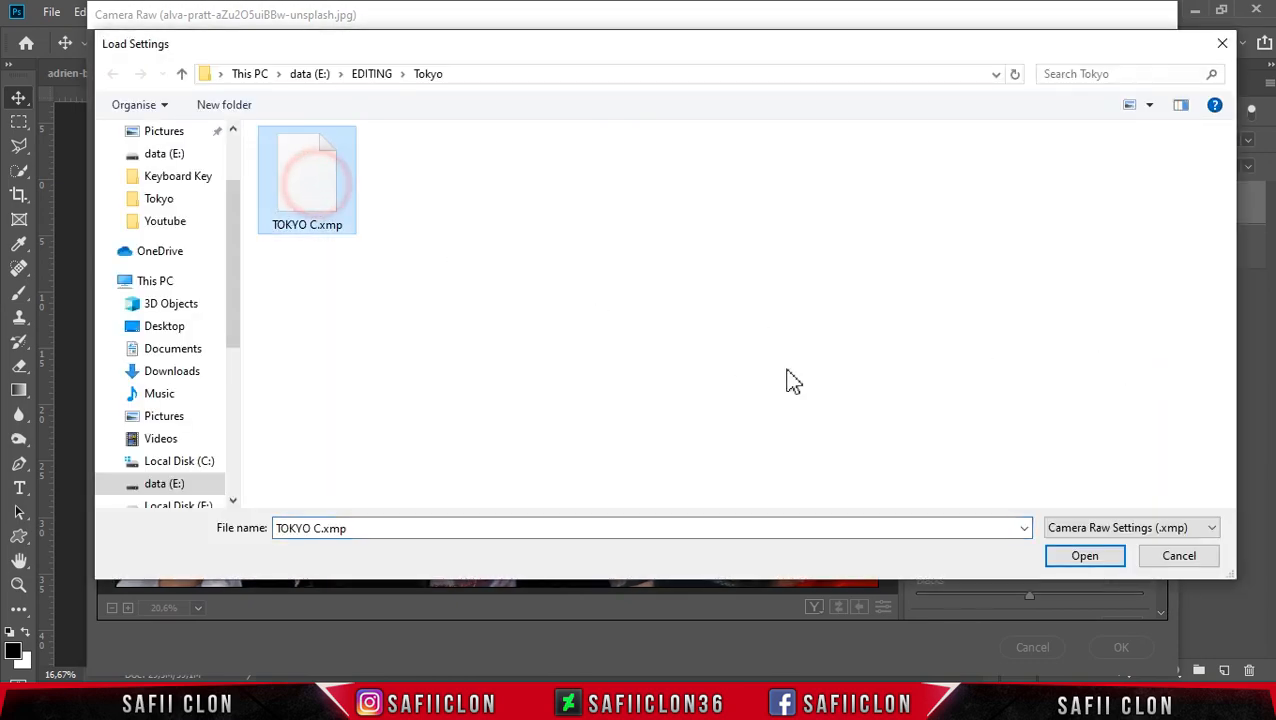
{"action": "left_click", "coordinate": [1078, 557]}
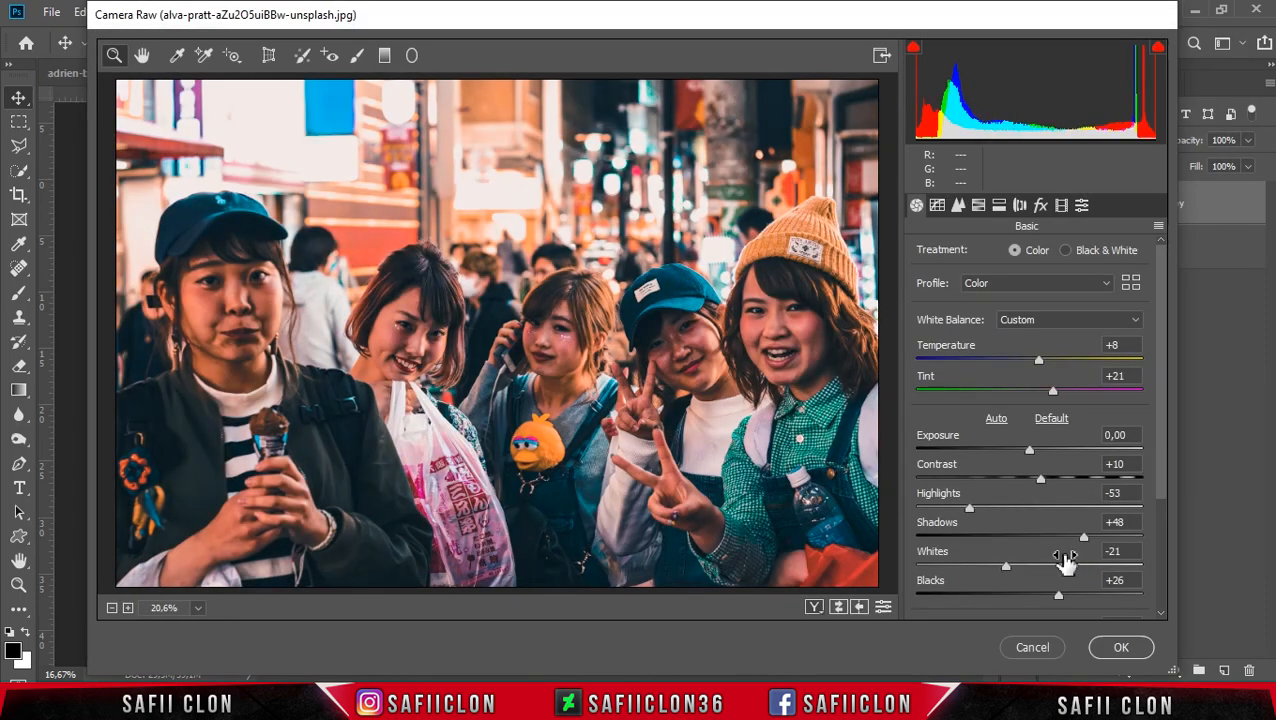
- Compare the group photo in the before/after views and apply the Camera Raw grade
{"action": "left_click", "coordinate": [815, 608]}
{"action": "left_click", "coordinate": [814, 607]}
{"action": "left_click", "coordinate": [814, 607]}
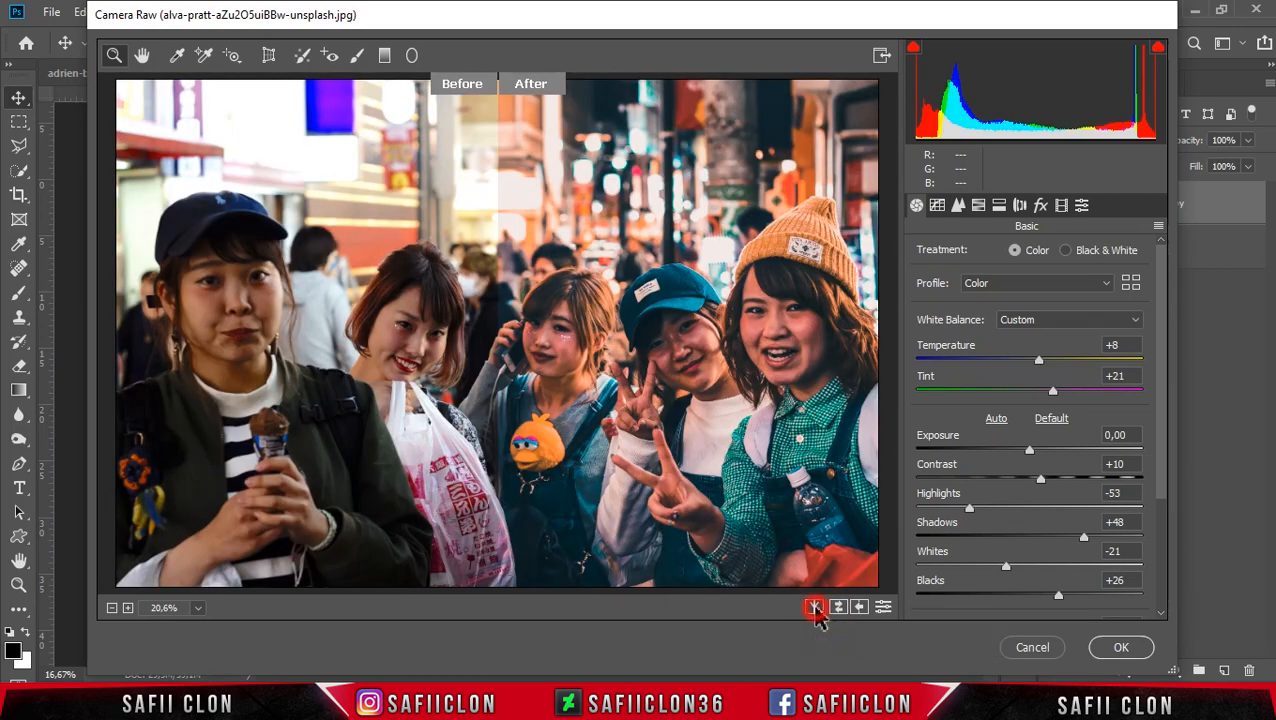
{"action": "left_click", "coordinate": [815, 608]}
{"action": "left_click", "coordinate": [815, 608]}
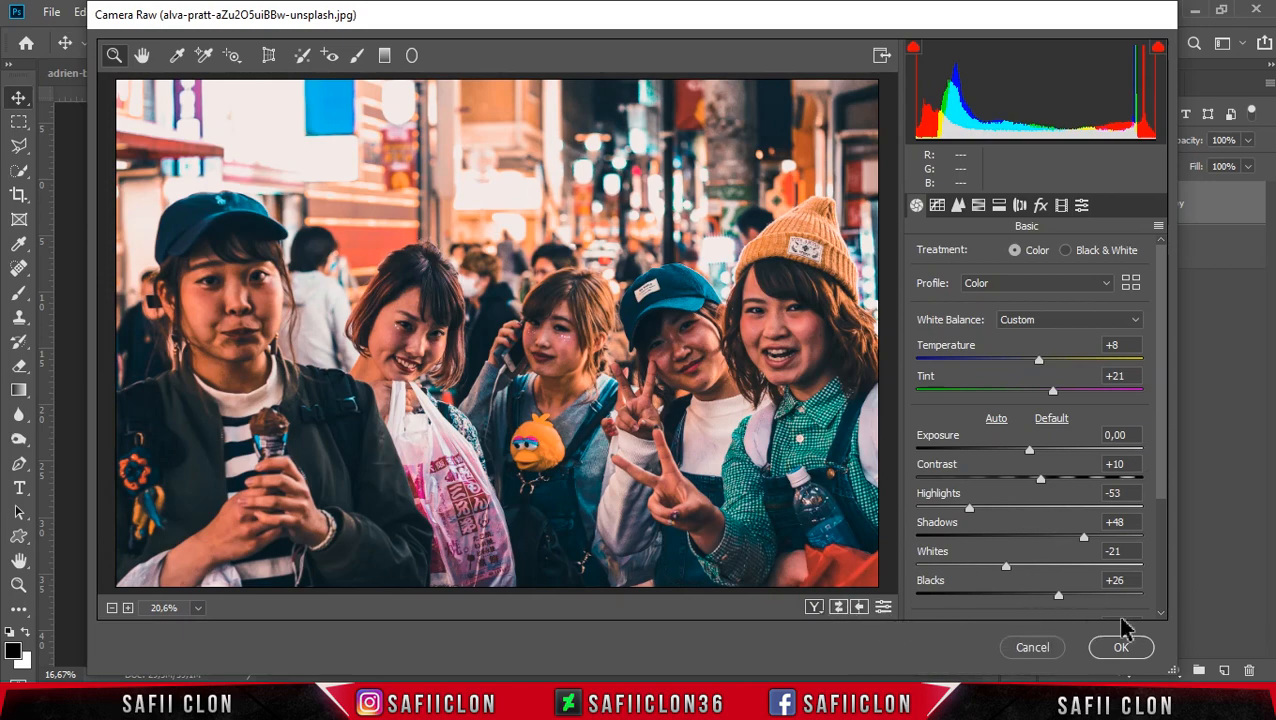
{"action": "left_click", "coordinate": [1128, 649]}
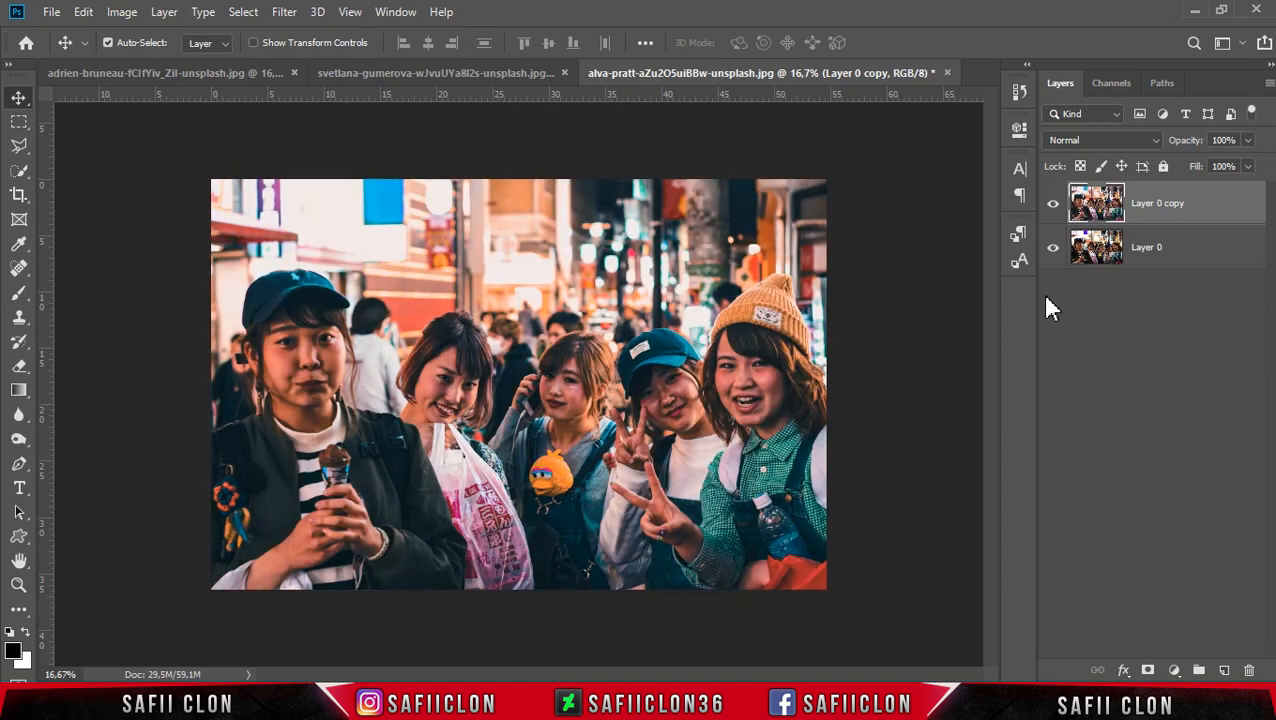
- Compare the graded group photo with the original by toggling Layer 0 copy's visibility, and inspect it at different magnifications
{"action": "left_click", "coordinate": [1052, 210]}
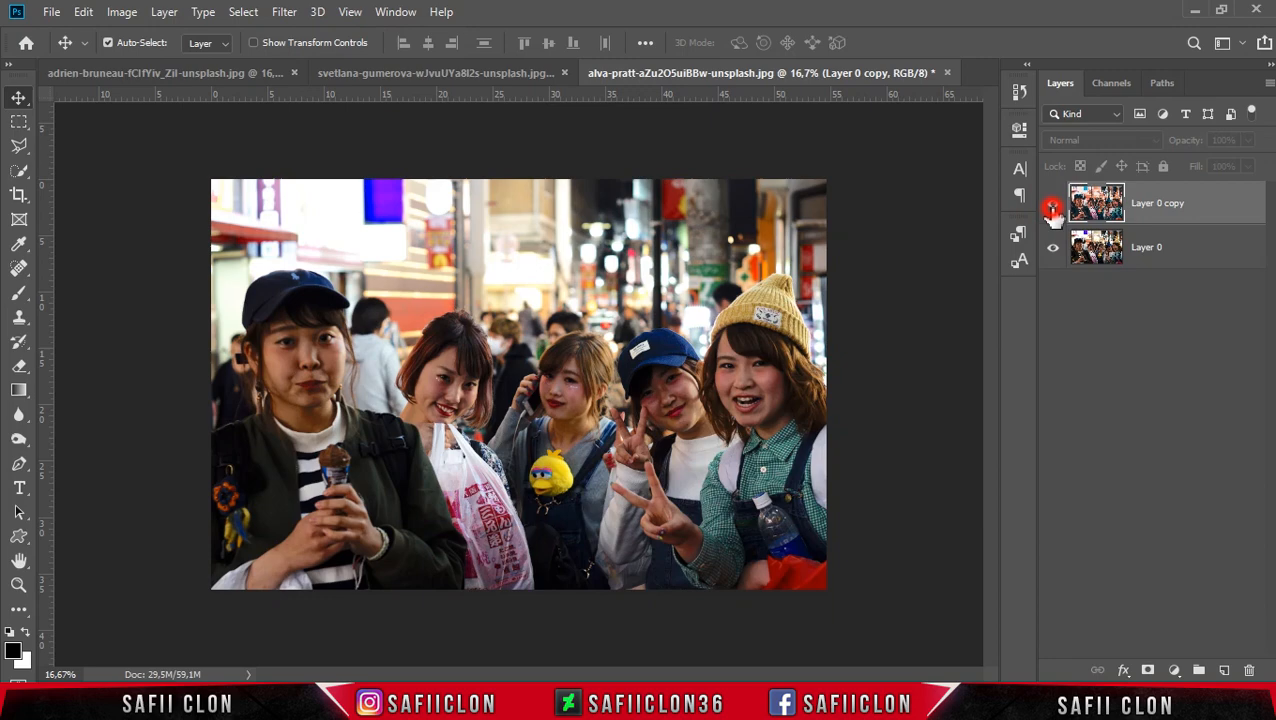
{"action": "left_click", "coordinate": [1053, 210]}
{"action": "left_click", "coordinate": [1053, 210]}
{"action": "left_click", "coordinate": [1053, 210]}
{"action": "left_click", "coordinate": [1053, 210]}
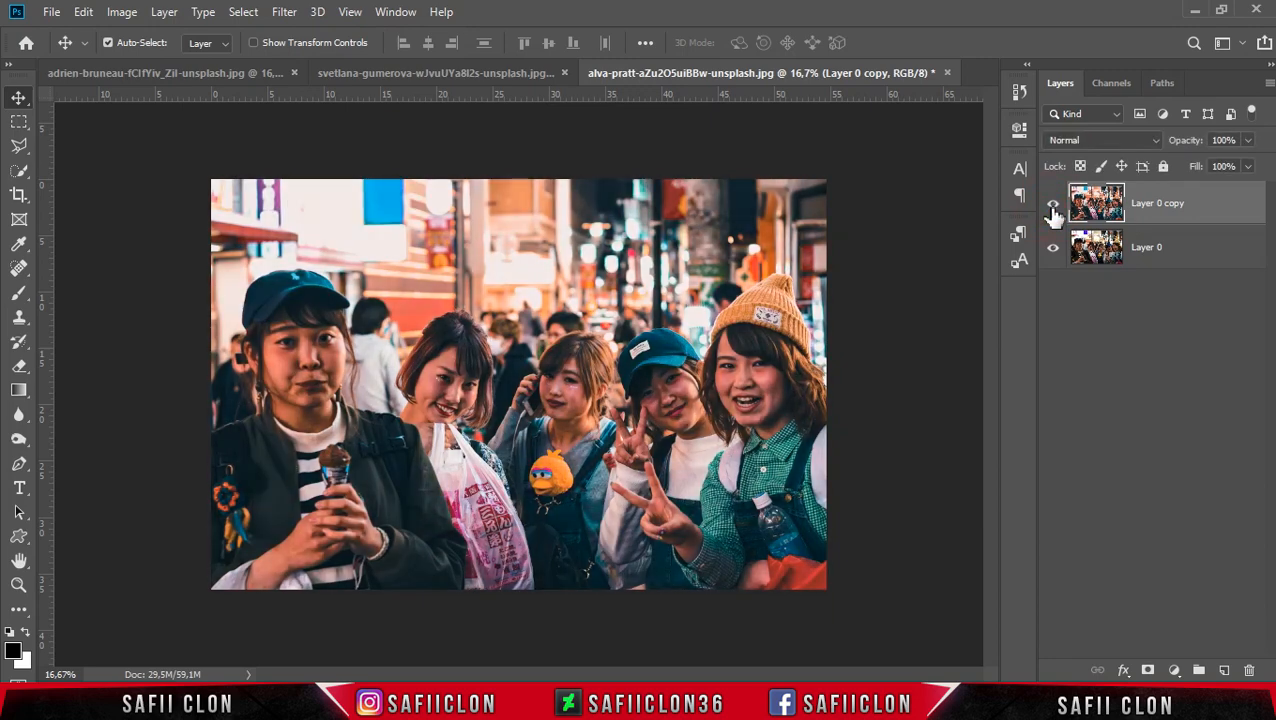
{"action": "key", "text": "ctrl+plus"}
{"action": "key", "text": "ctrl+minus"}
{"action": "key", "text": "ctrl+minus"}
{"action": "key", "text": "ctrl+plus"}
{"action": "key", "text": "ctrl+plus"}
{"action": "key", "text": "ctrl+minus"}
- Open the photo of the three women walking in kimonos from the Tokyo folder
{"action": "left_click", "coordinate": [51, 12]}
{"action": "left_click", "coordinate": [88, 55]}
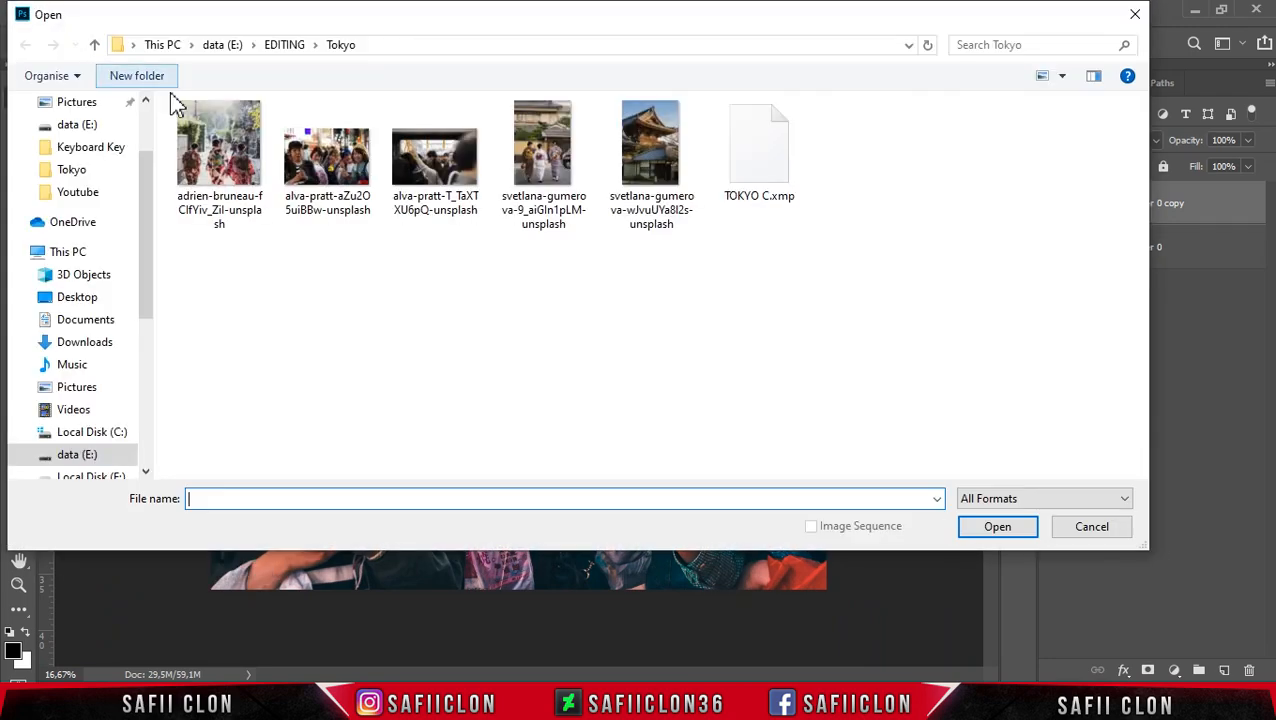
{"action": "left_click", "coordinate": [560, 165]}
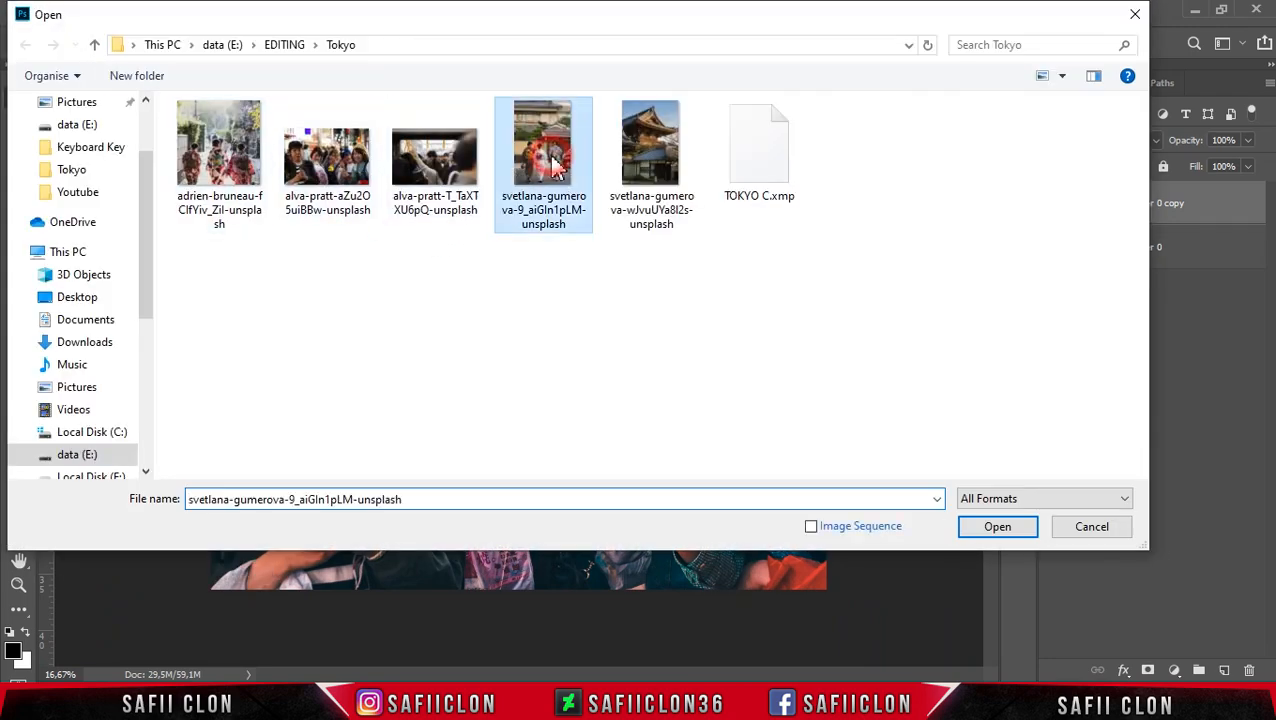
{"action": "left_click", "coordinate": [990, 530]}
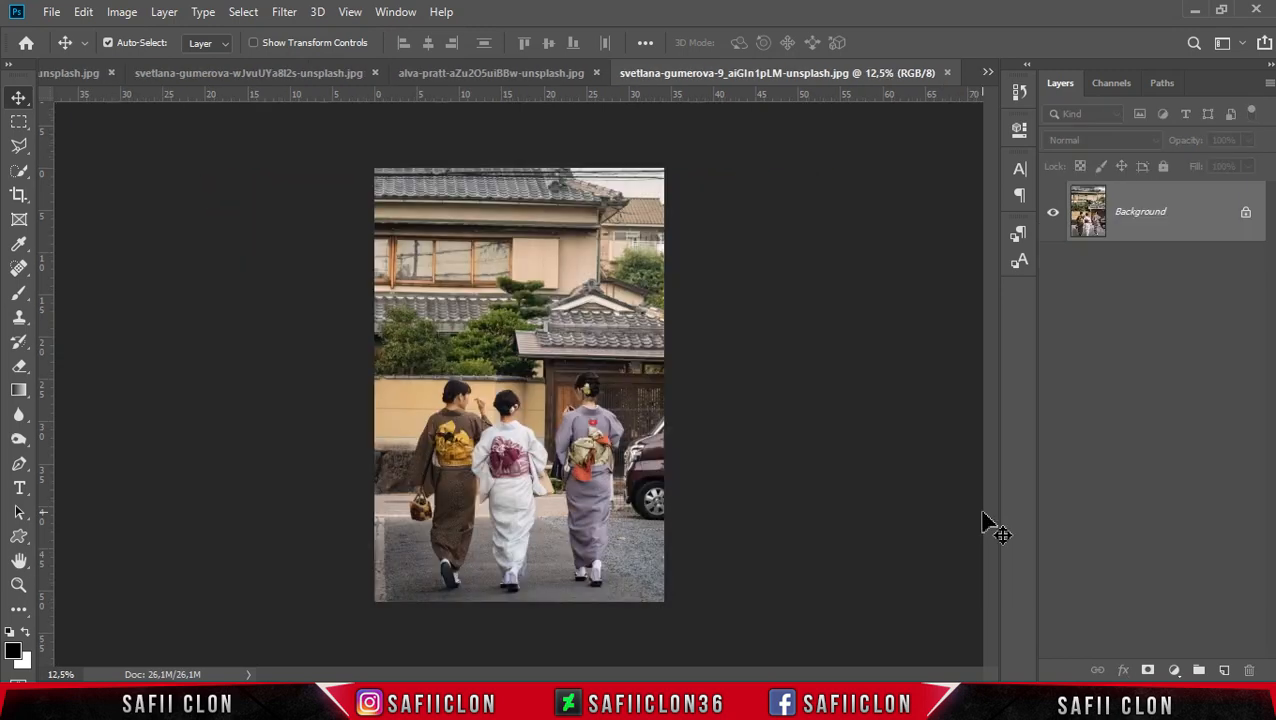
- Unlock and duplicate the kimono photo's Background layer, and reapply the last Camera Raw Filter settings to the copy
{"action": "left_click", "coordinate": [1246, 216]}
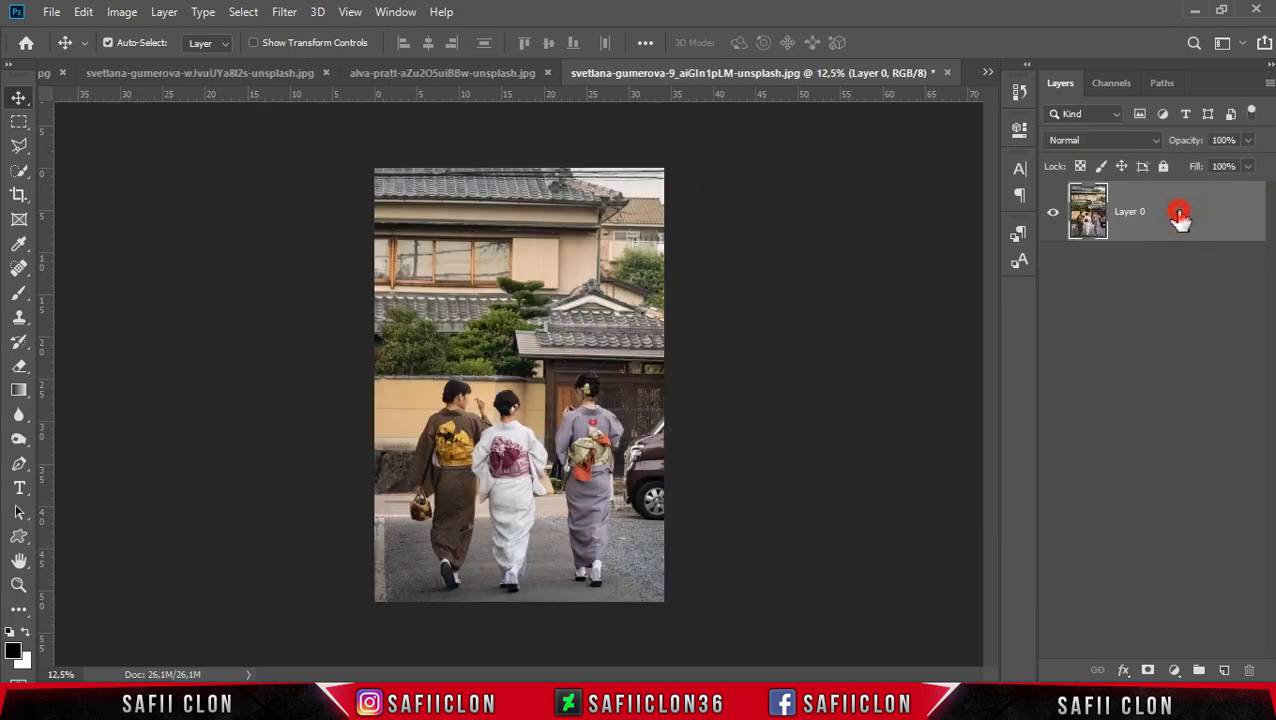
{"action": "key", "text": "ctrl+j"}
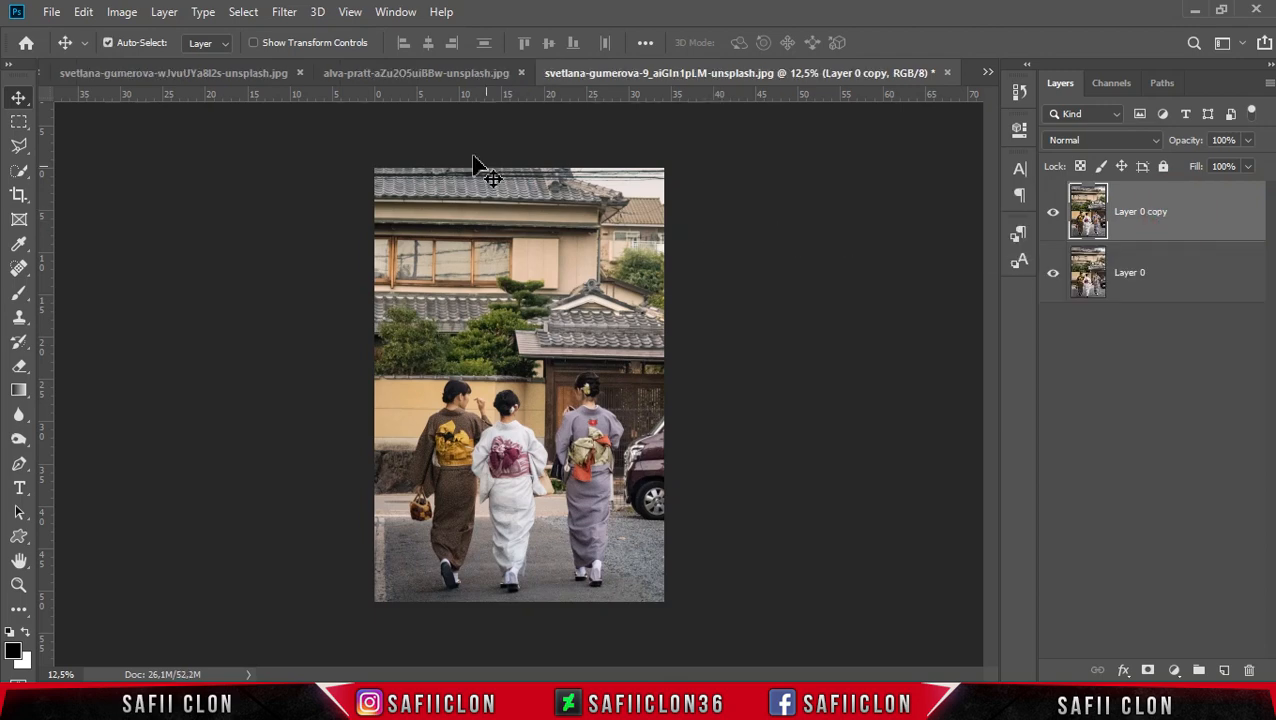
{"action": "left_click", "coordinate": [285, 12]}
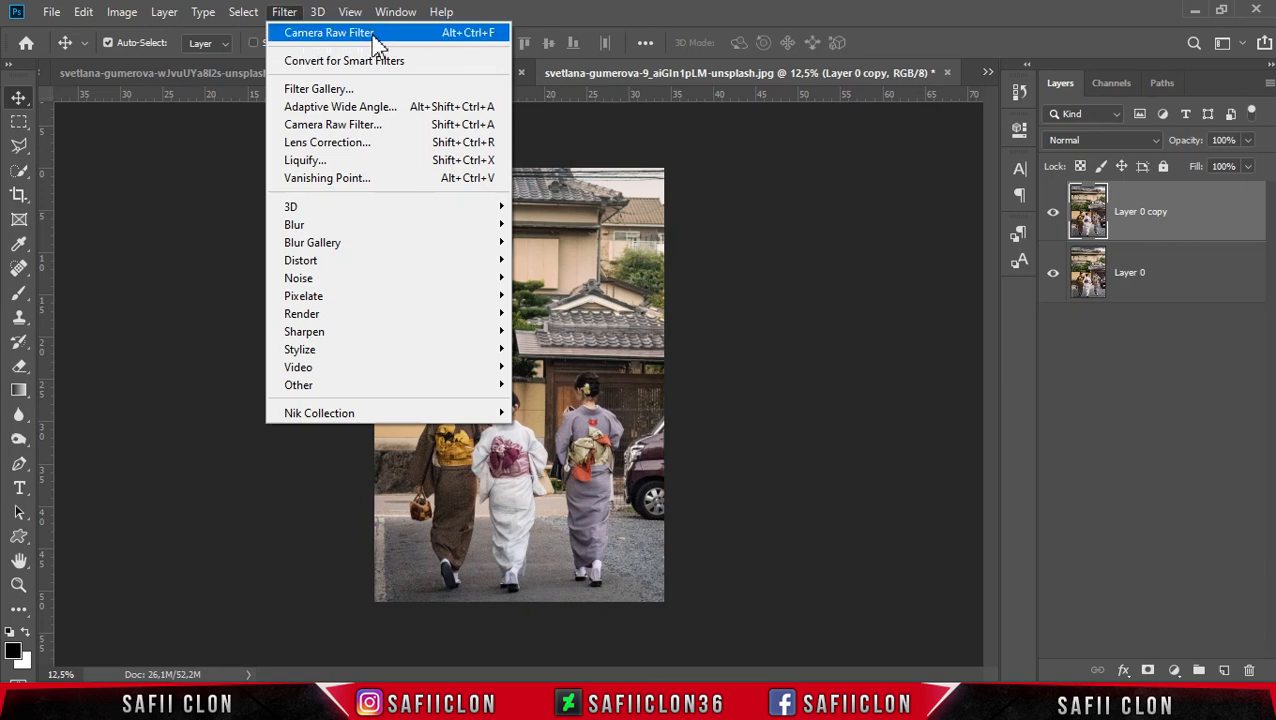
{"action": "left_click", "coordinate": [329, 33]}
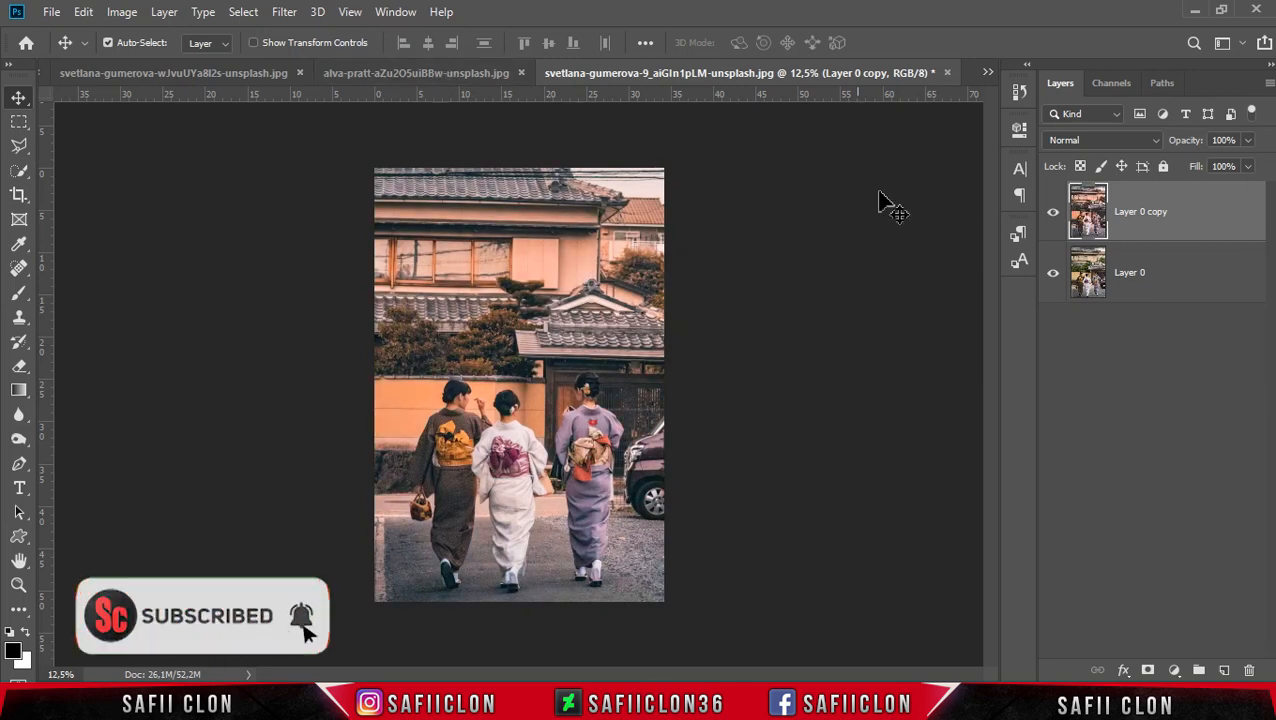
- Compare the graded kimono photo with the original by toggling Layer 0 copy's visibility
{"action": "left_click", "coordinate": [1053, 214]}
{"action": "left_click", "coordinate": [1054, 216]}
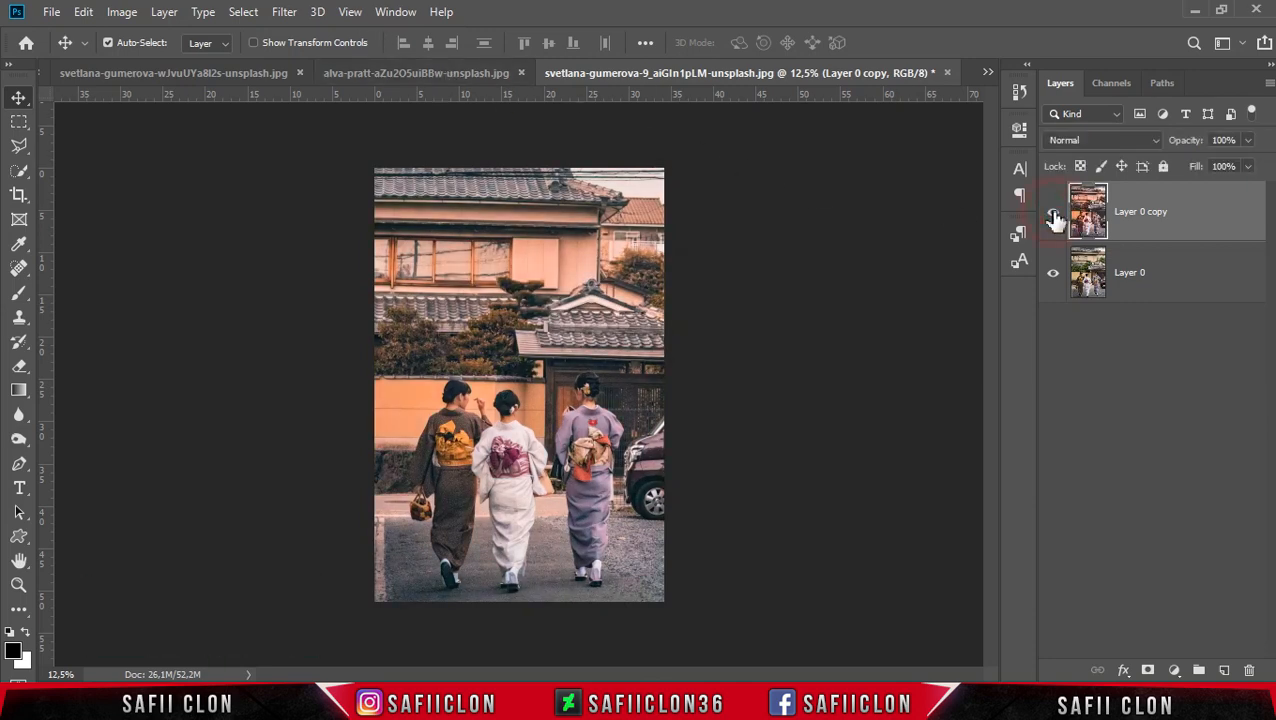
{"action": "key", "text": "ctrl+plus"}
{"action": "left_click", "coordinate": [1053, 213]}
{"action": "left_click", "coordinate": [1053, 216]}
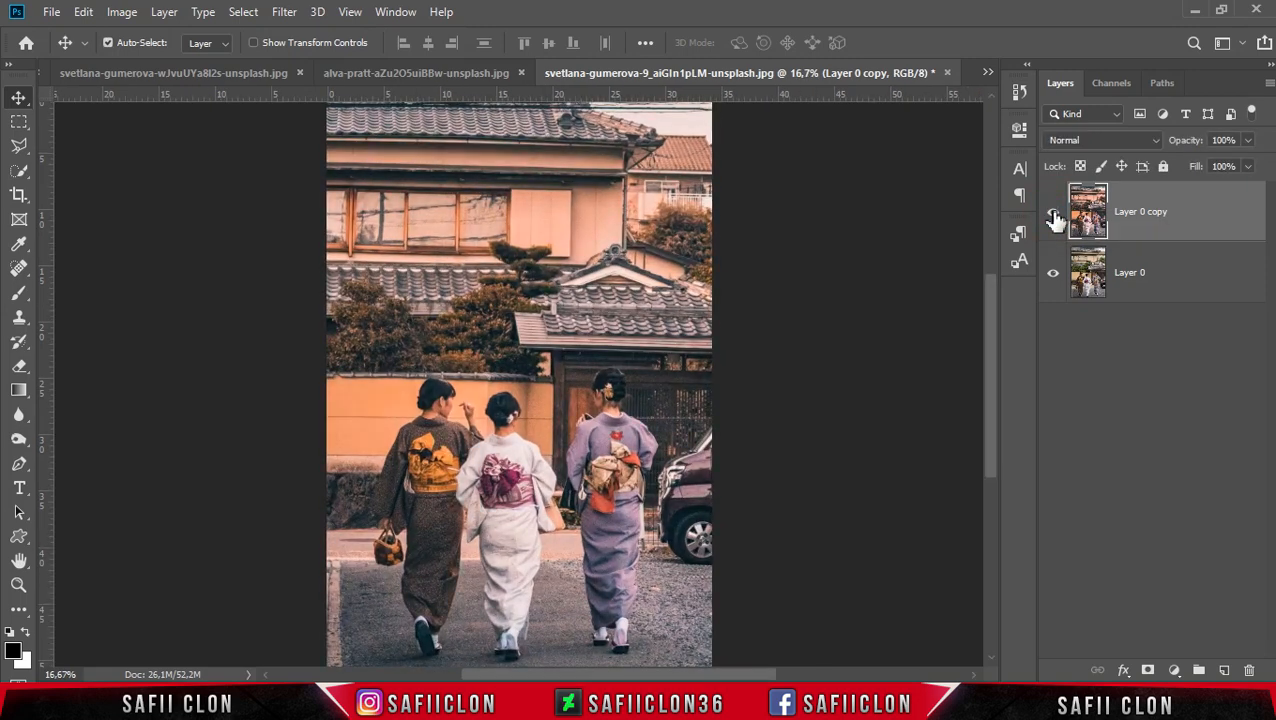
- Recheck the graded kimono photo against its original, and open the crowded train photo from the Tokyo folder
{"action": "left_click", "coordinate": [1054, 218]}
{"action": "left_click", "coordinate": [1052, 216]}
{"action": "left_click", "coordinate": [48, 13]}
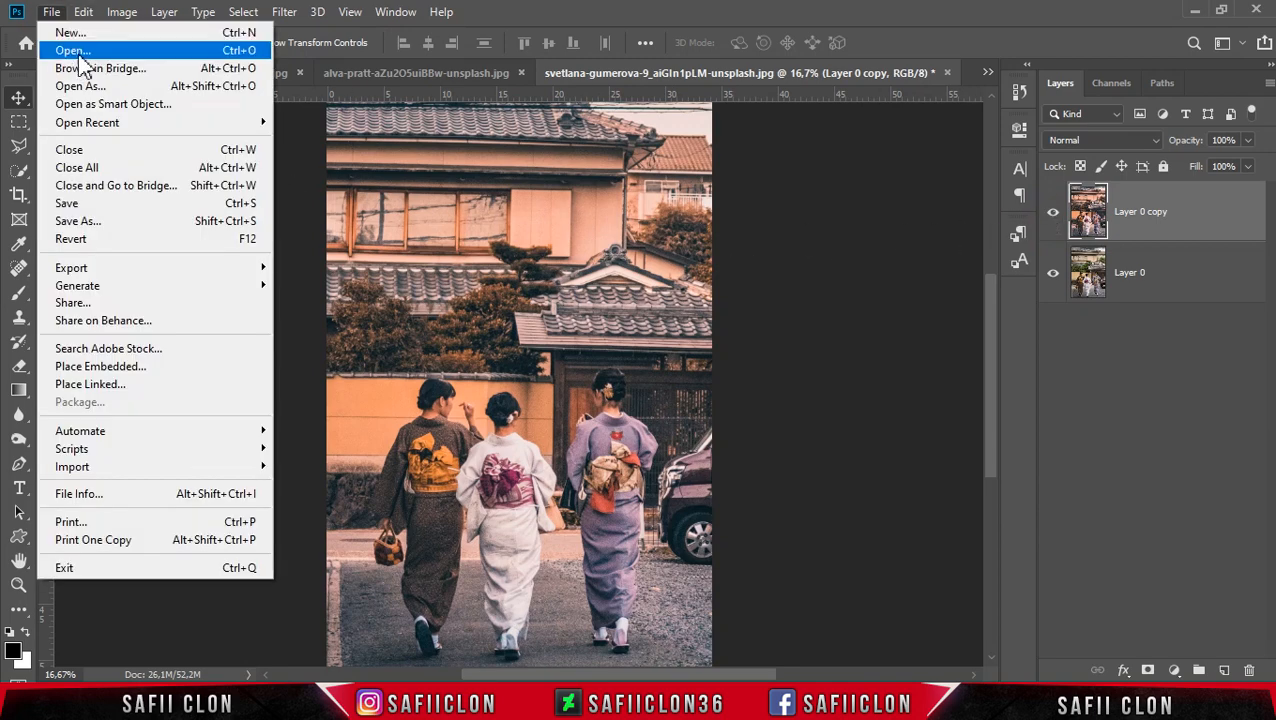
{"action": "left_click", "coordinate": [82, 55]}
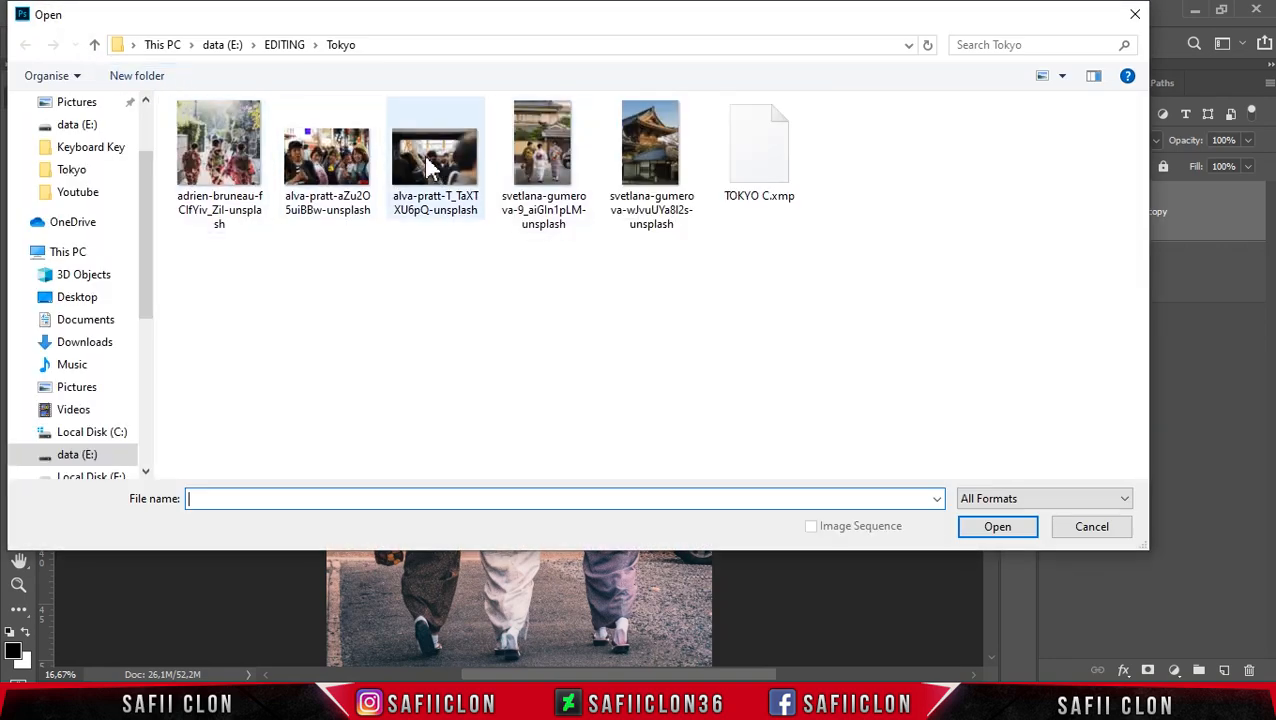
{"action": "left_click", "coordinate": [440, 172]}
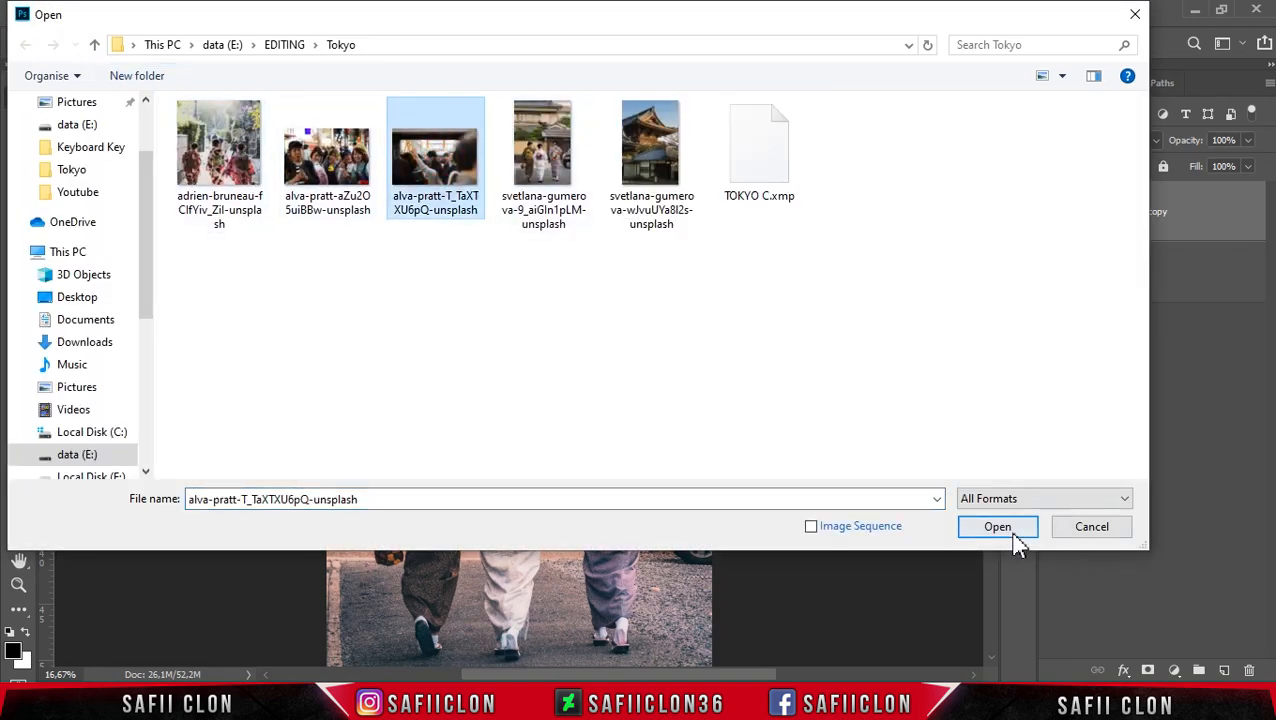
{"action": "left_click", "coordinate": [1016, 536]}
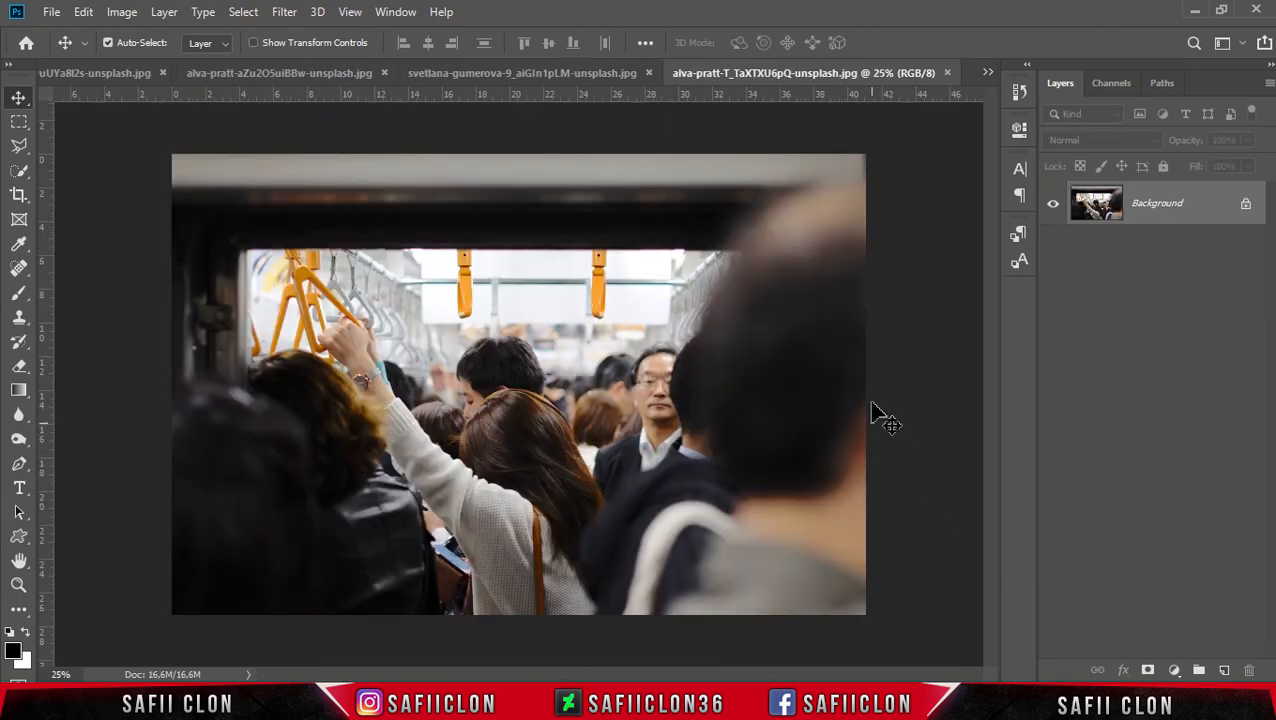
- Unlock the train photo's Background layer, duplicate it as Layer 0 copy, and convert the copy to a Smart Object
{"action": "left_click", "coordinate": [1245, 206]}
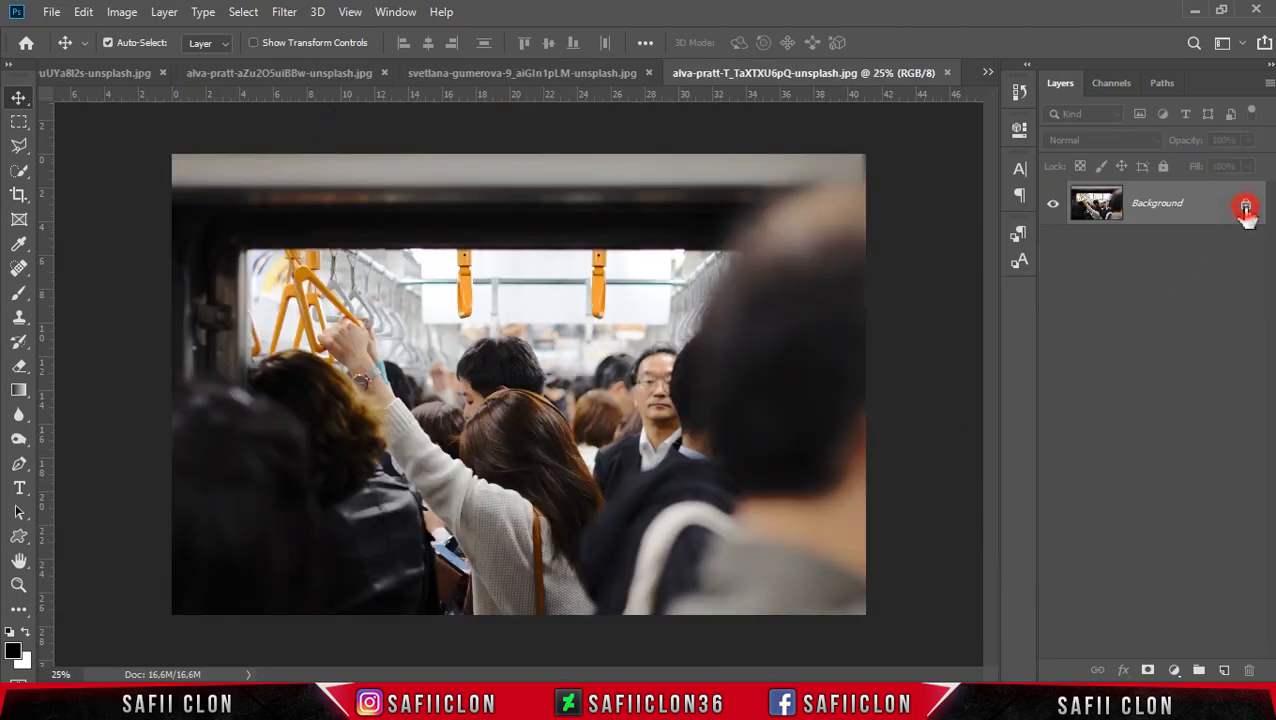
{"action": "right_click", "coordinate": [1189, 208]}
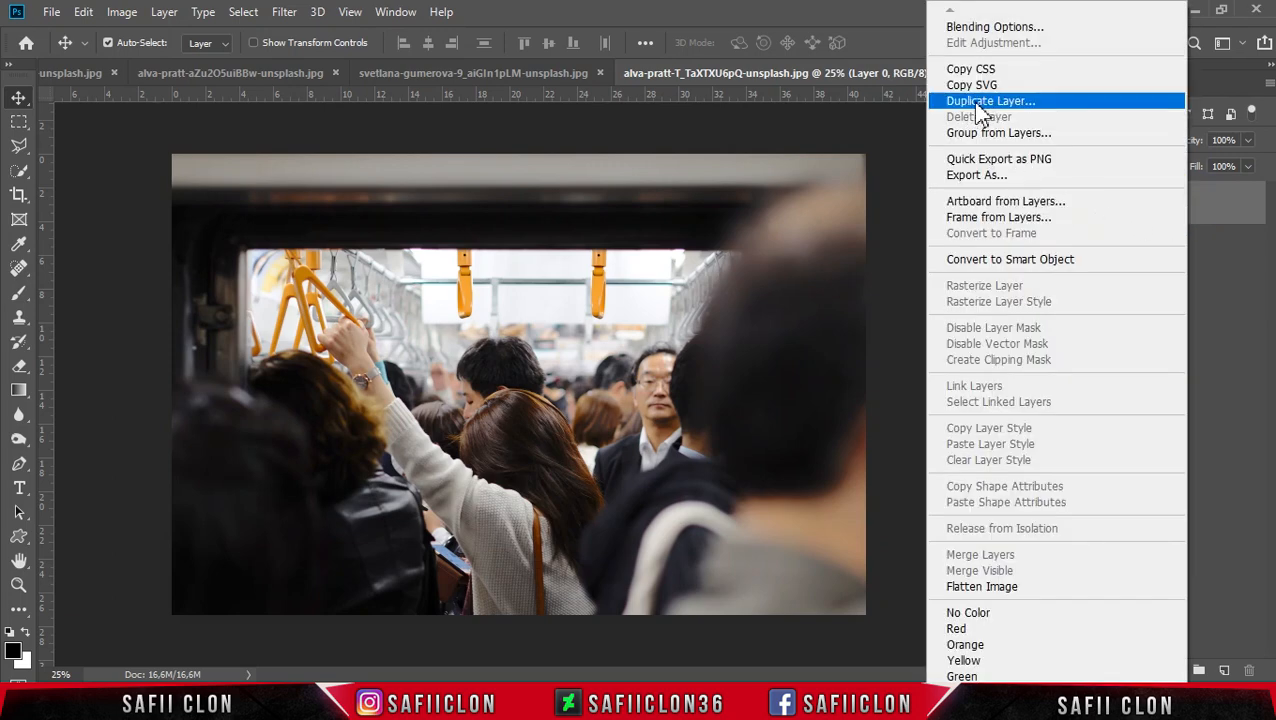
{"action": "left_click", "coordinate": [990, 101]}
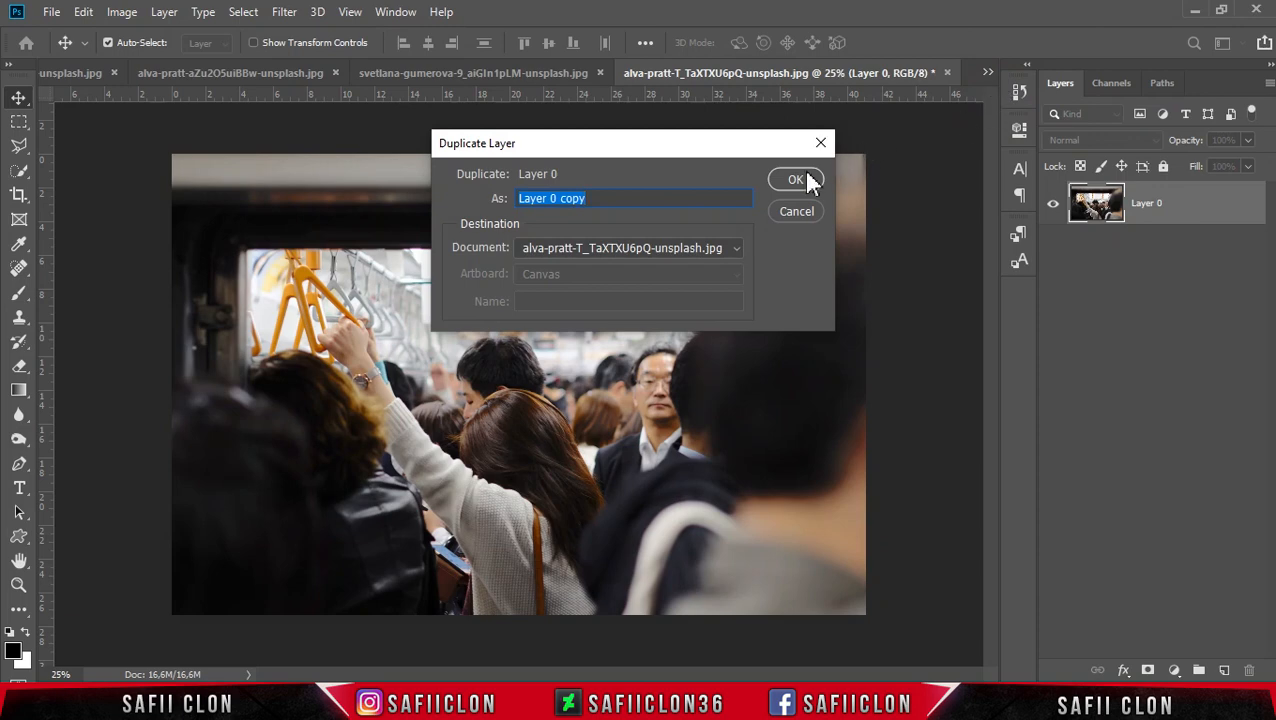
{"action": "left_click", "coordinate": [795, 182]}
{"action": "left_click", "coordinate": [1205, 205]}
{"action": "right_click", "coordinate": [1201, 200]}
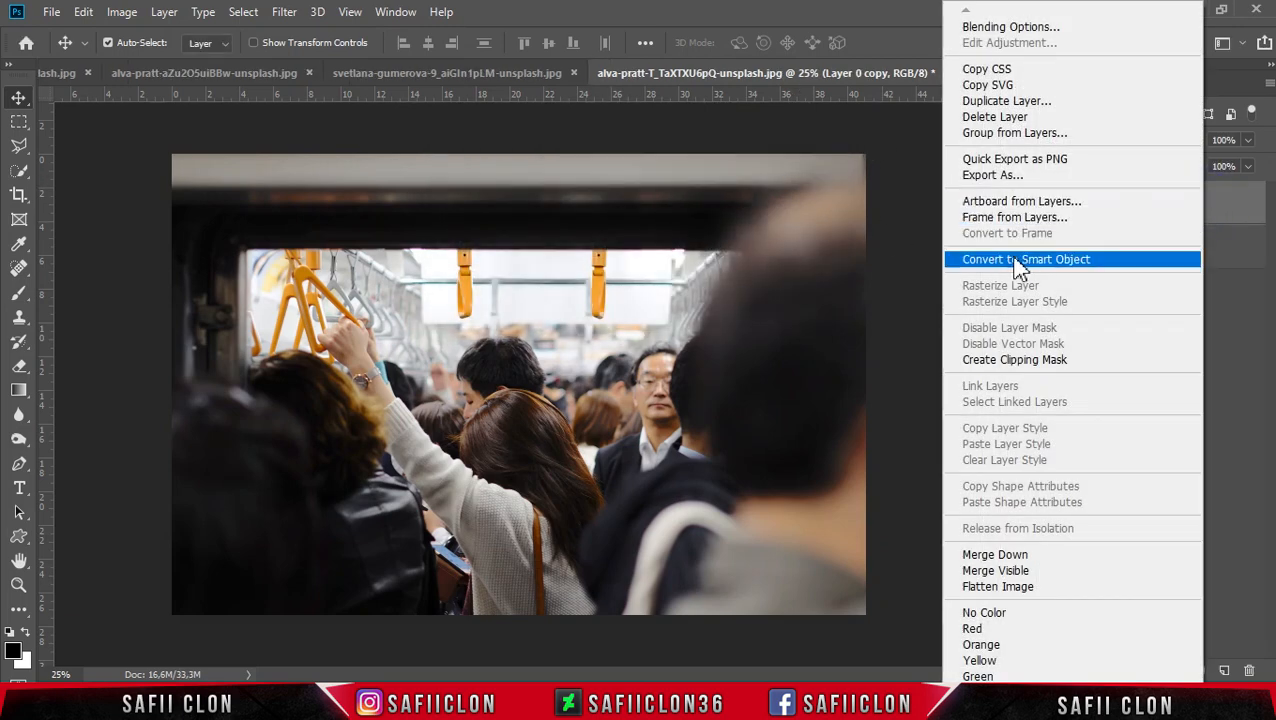
{"action": "left_click", "coordinate": [1012, 262]}
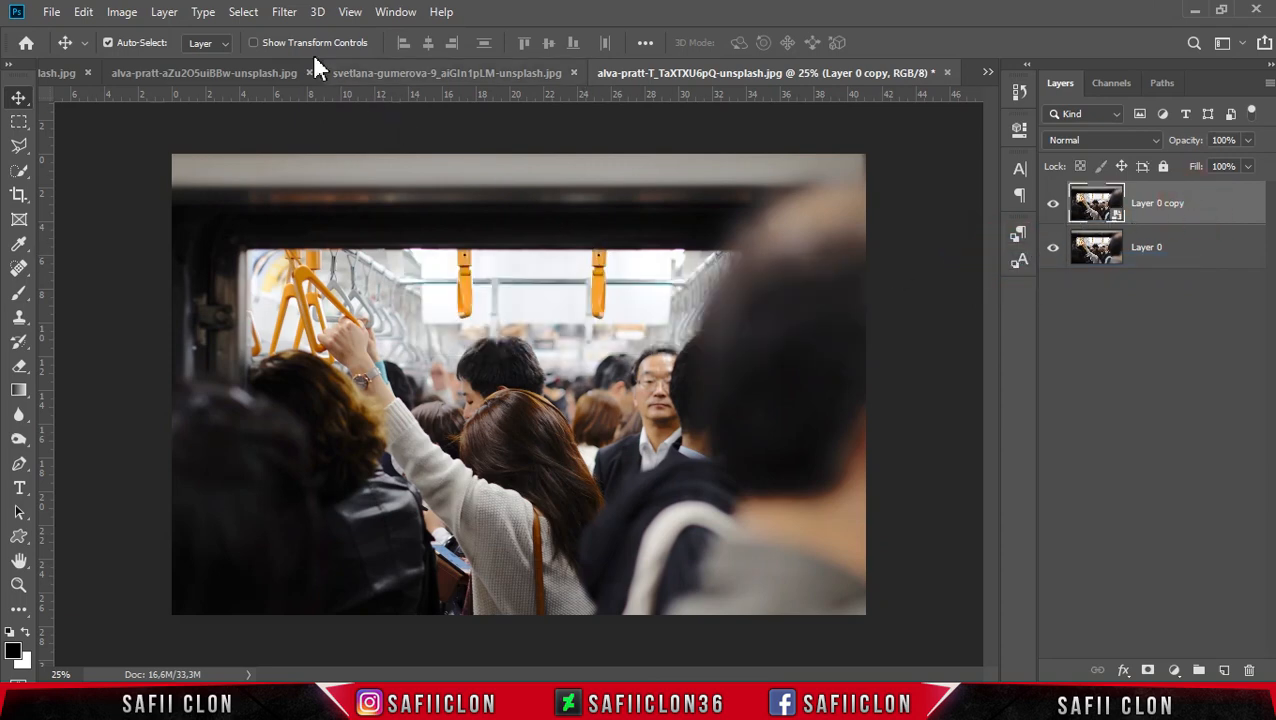
- Open the Camera Raw Filter on the train photo's Layer 0 copy and load the TOKYO C.xmp settings
{"action": "left_click", "coordinate": [286, 14]}
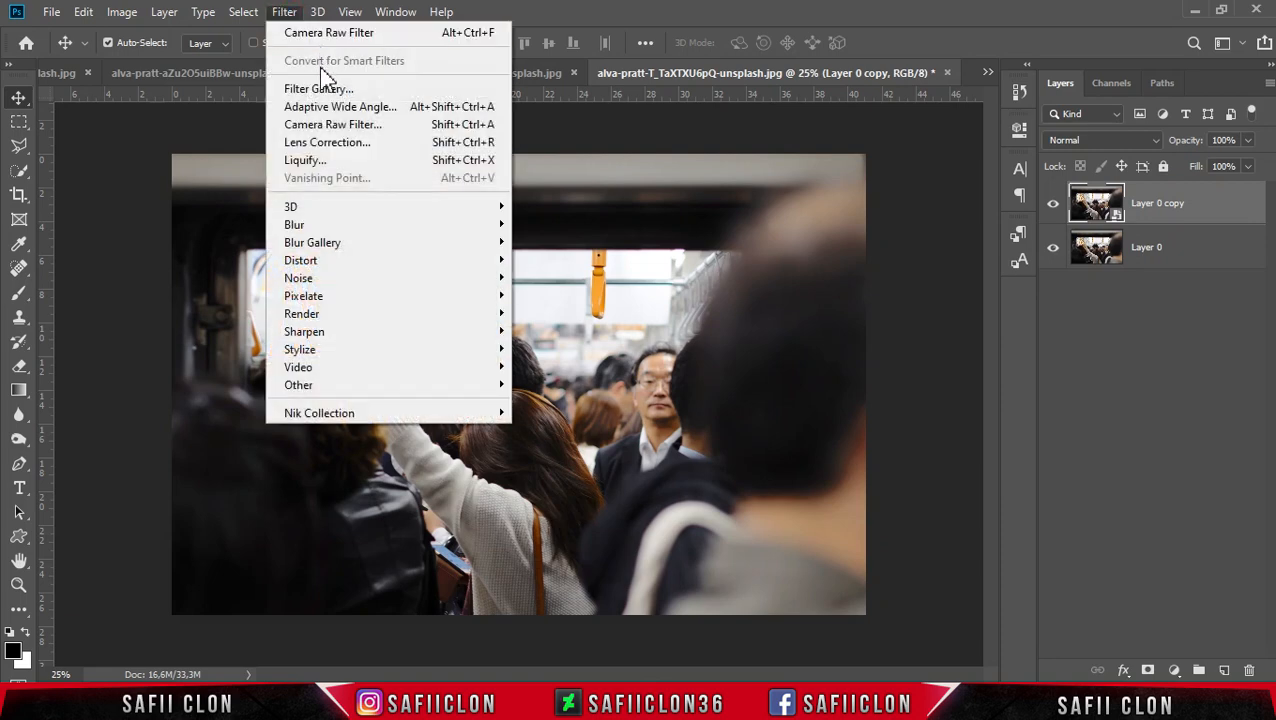
{"action": "left_click", "coordinate": [362, 130]}
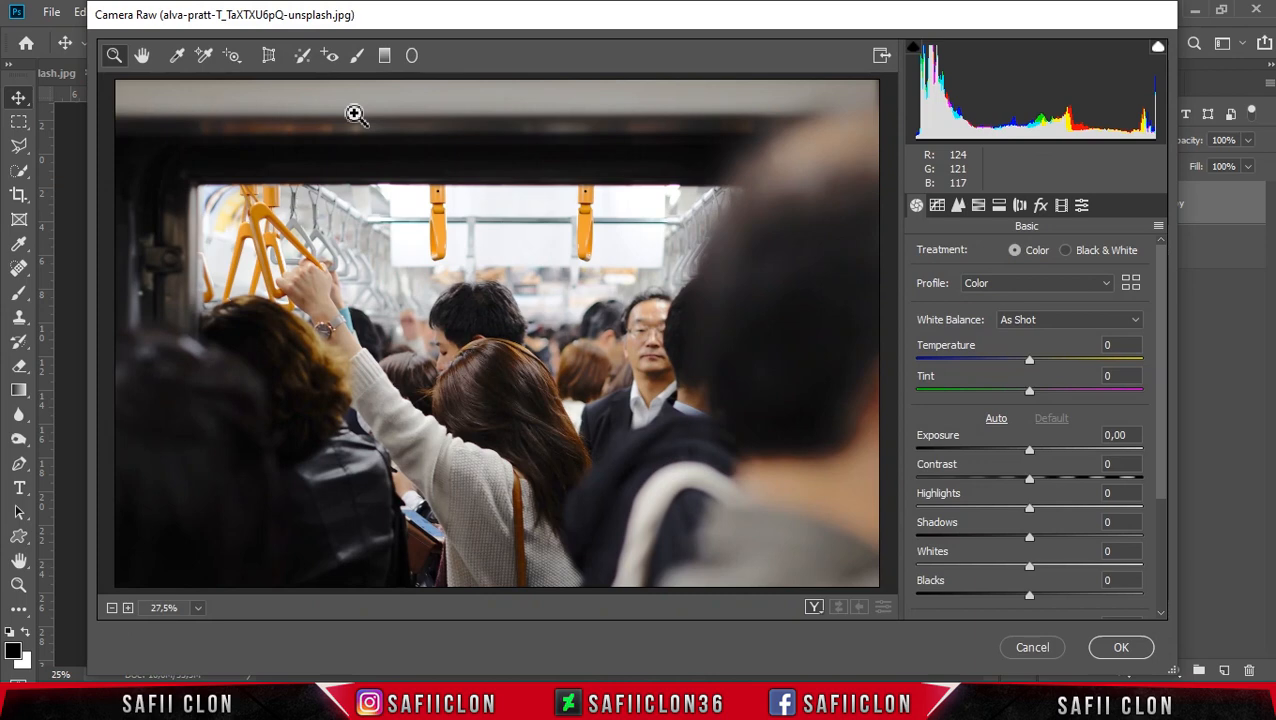
{"action": "left_click", "coordinate": [1158, 227]}
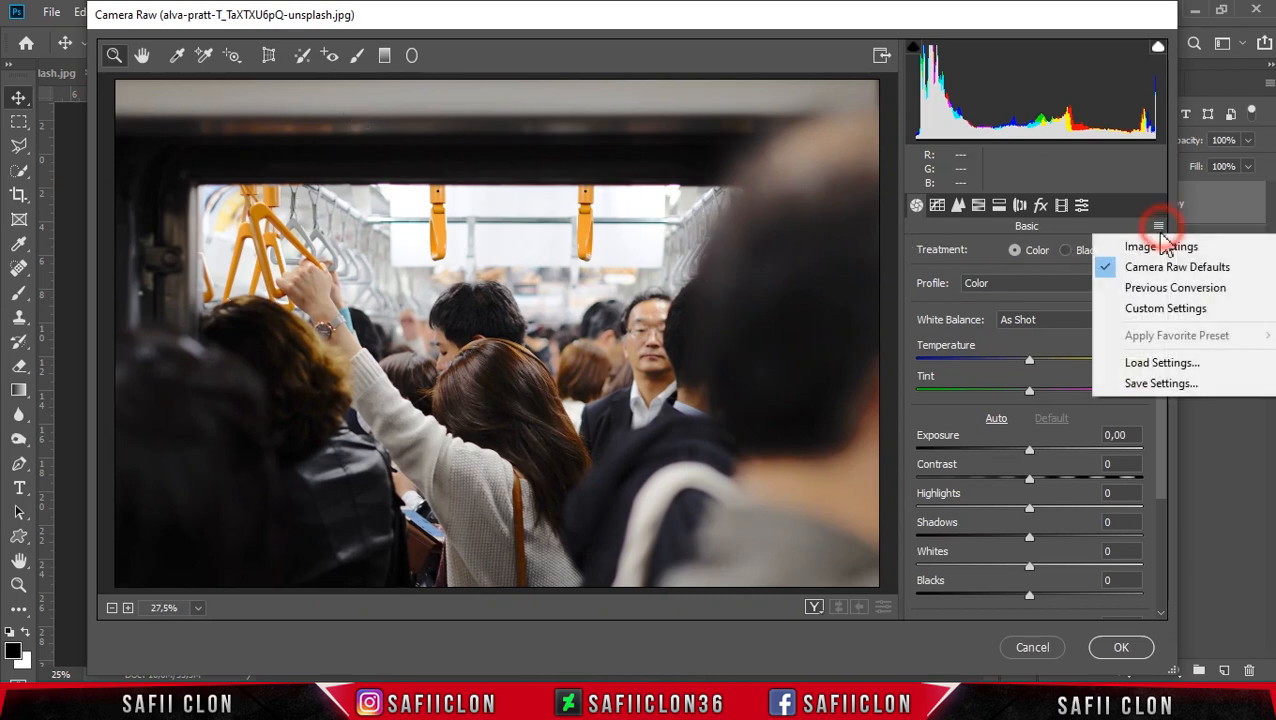
{"action": "left_click", "coordinate": [1155, 363]}
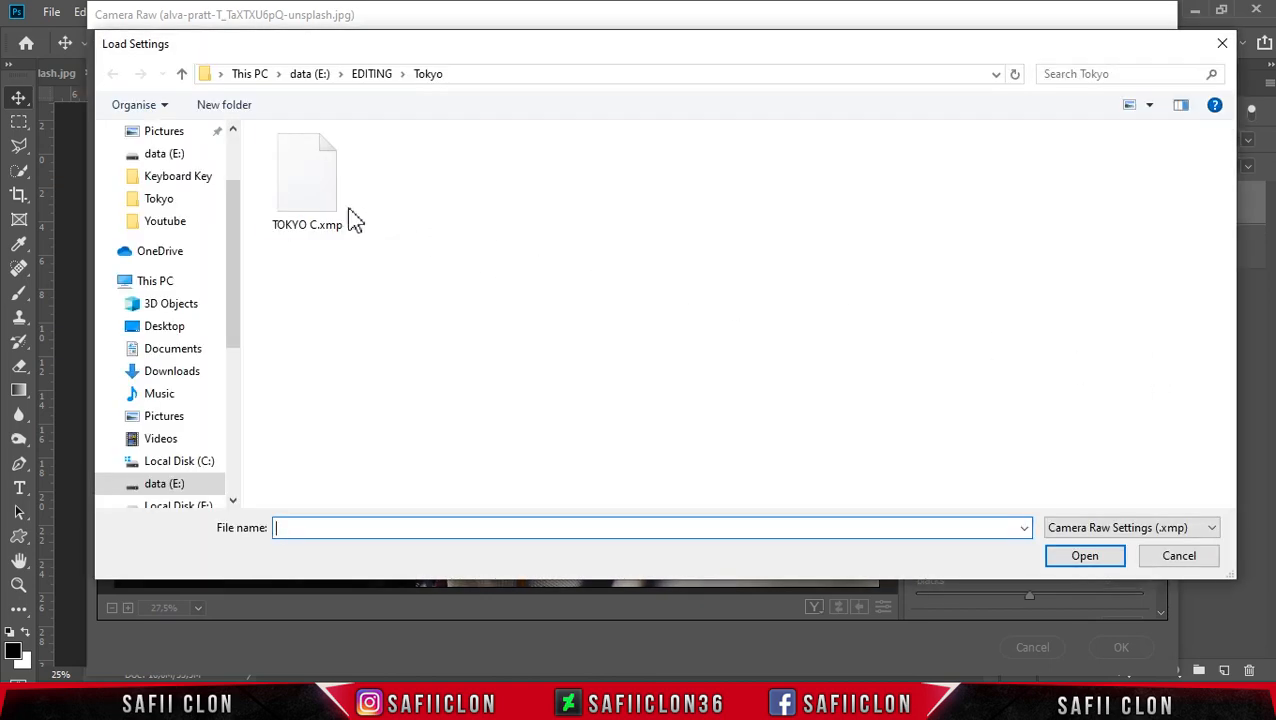
{"action": "left_click", "coordinate": [310, 197]}
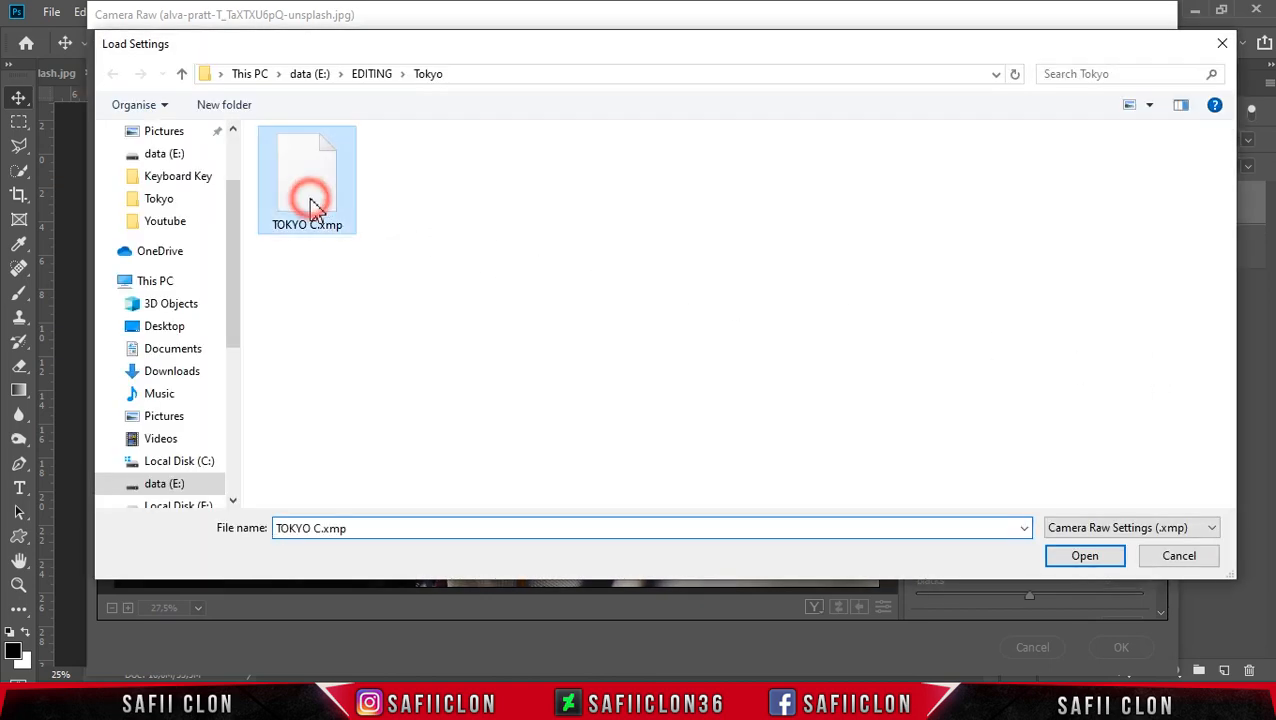
{"action": "left_click", "coordinate": [1084, 557]}
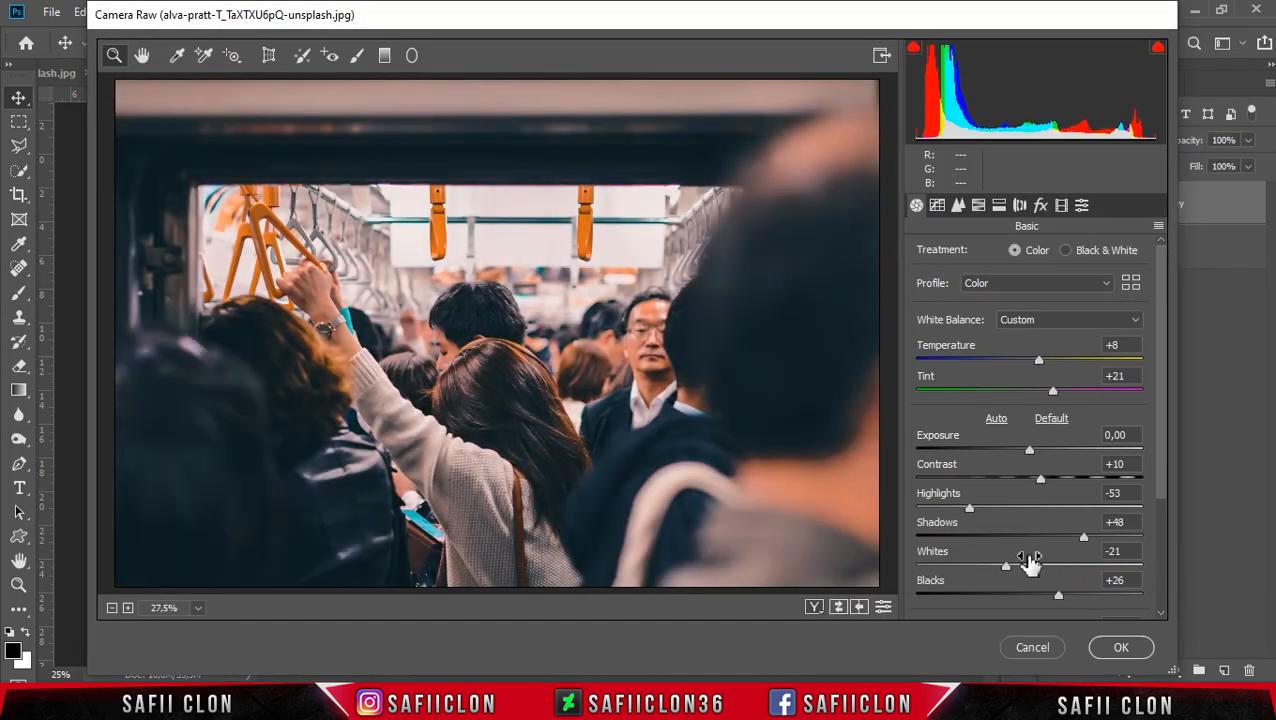
- Cycle through Camera Raw's before/after views of the train photo, and apply the filter to the Smart Object
{"action": "left_click", "coordinate": [814, 612]}
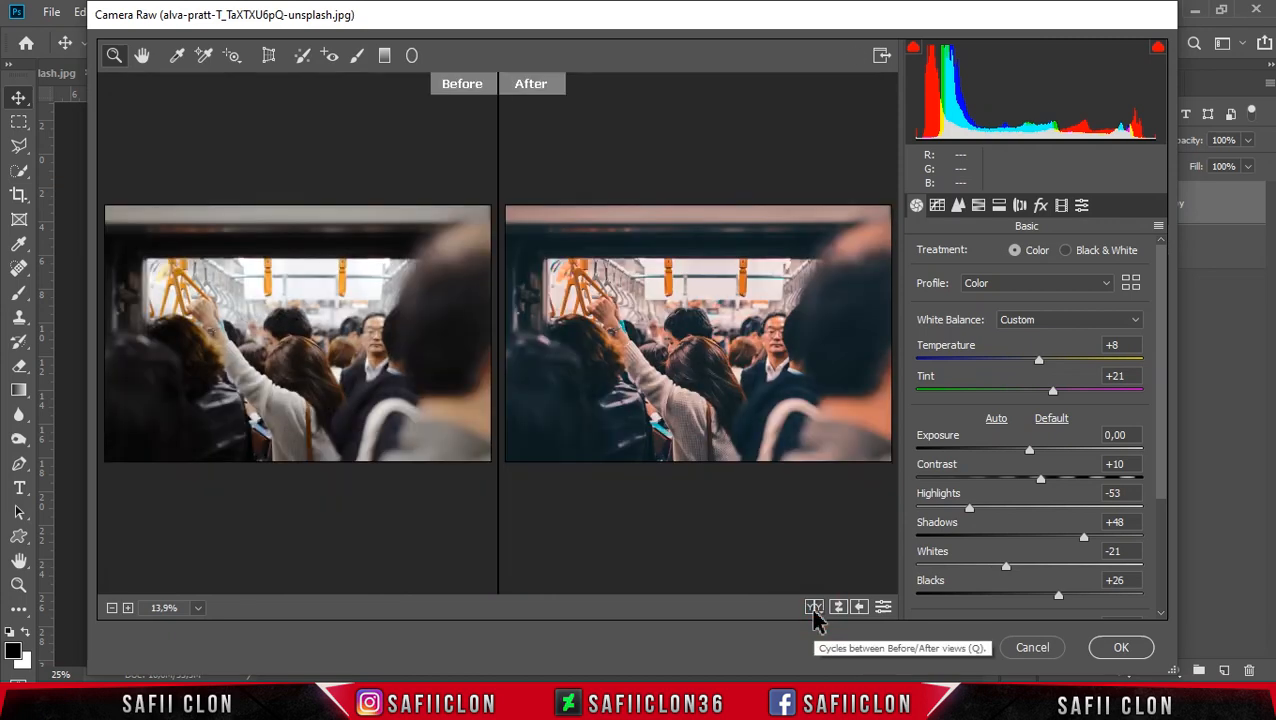
{"action": "left_click", "coordinate": [814, 610]}
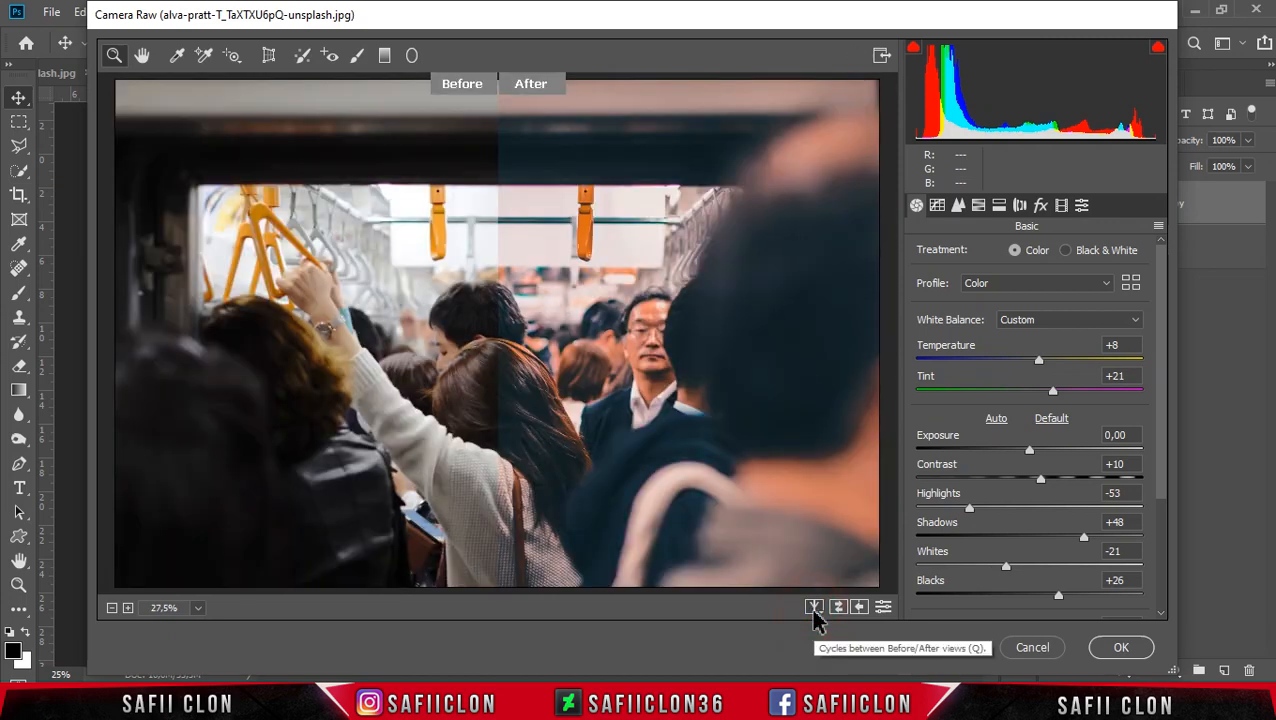
{"action": "left_click", "coordinate": [814, 610]}
{"action": "left_click", "coordinate": [814, 610]}
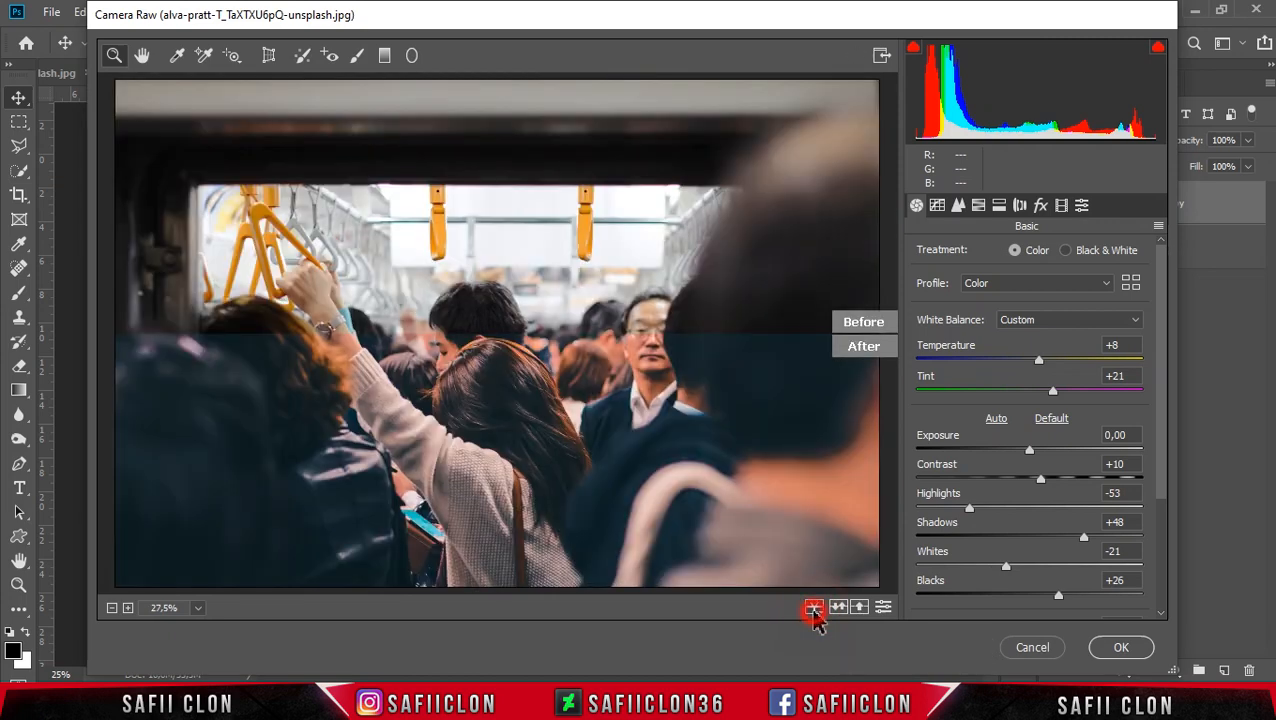
{"action": "left_click", "coordinate": [814, 610]}
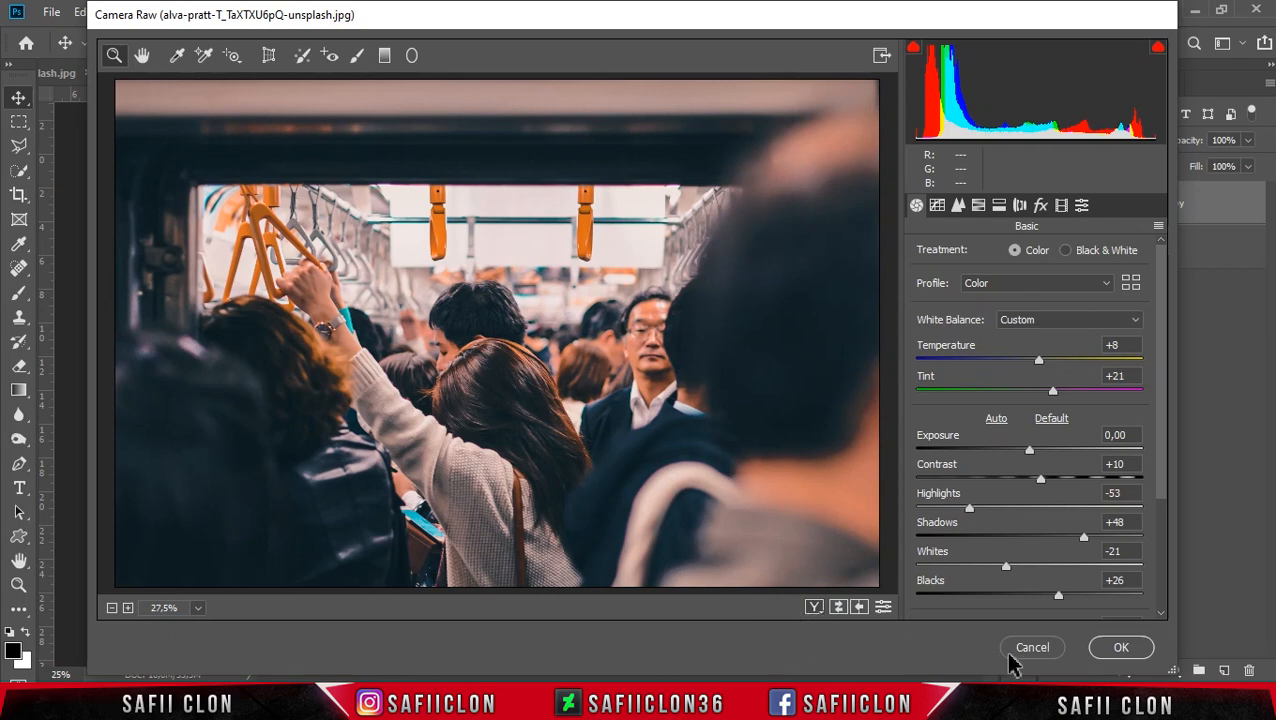
{"action": "left_click", "coordinate": [1117, 647]}
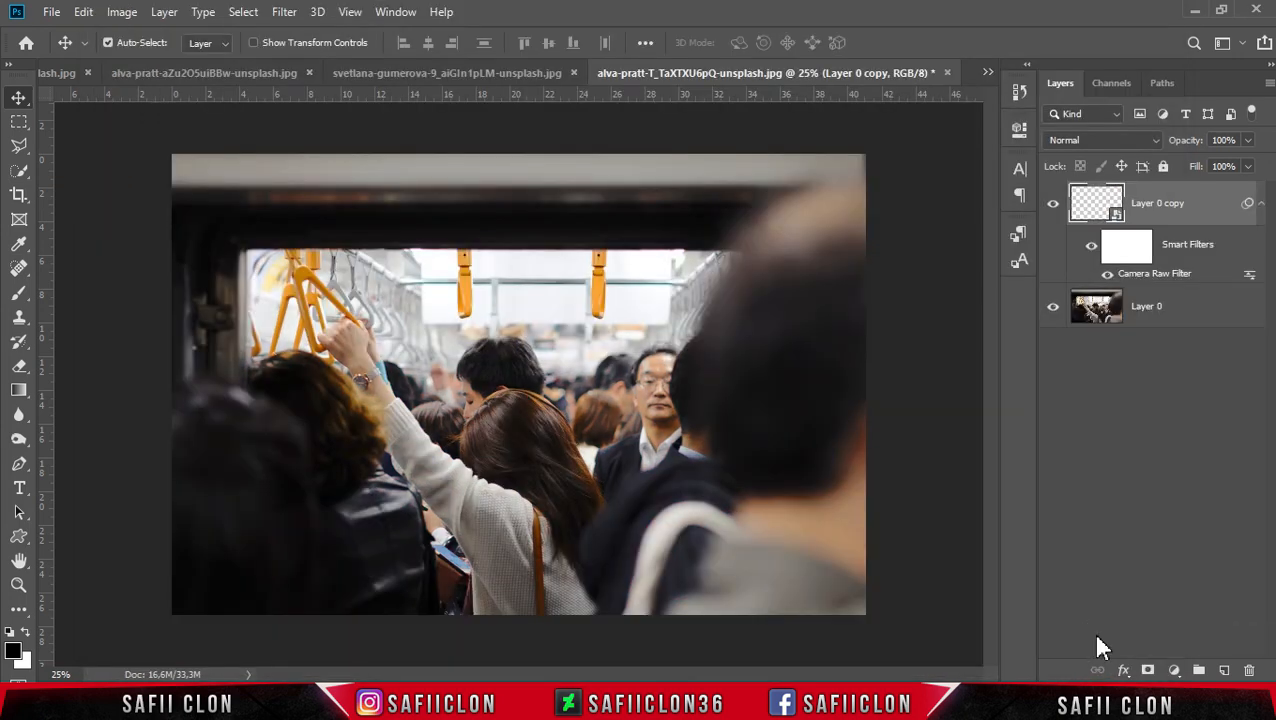
- Compare the graded train photo with the original by toggling Layer 0 copy's visibility
{"action": "left_click", "coordinate": [1052, 205]}
{"action": "left_click", "coordinate": [1052, 207]}
{"action": "left_click", "coordinate": [1052, 207]}
{"action": "left_click", "coordinate": [1052, 207]}
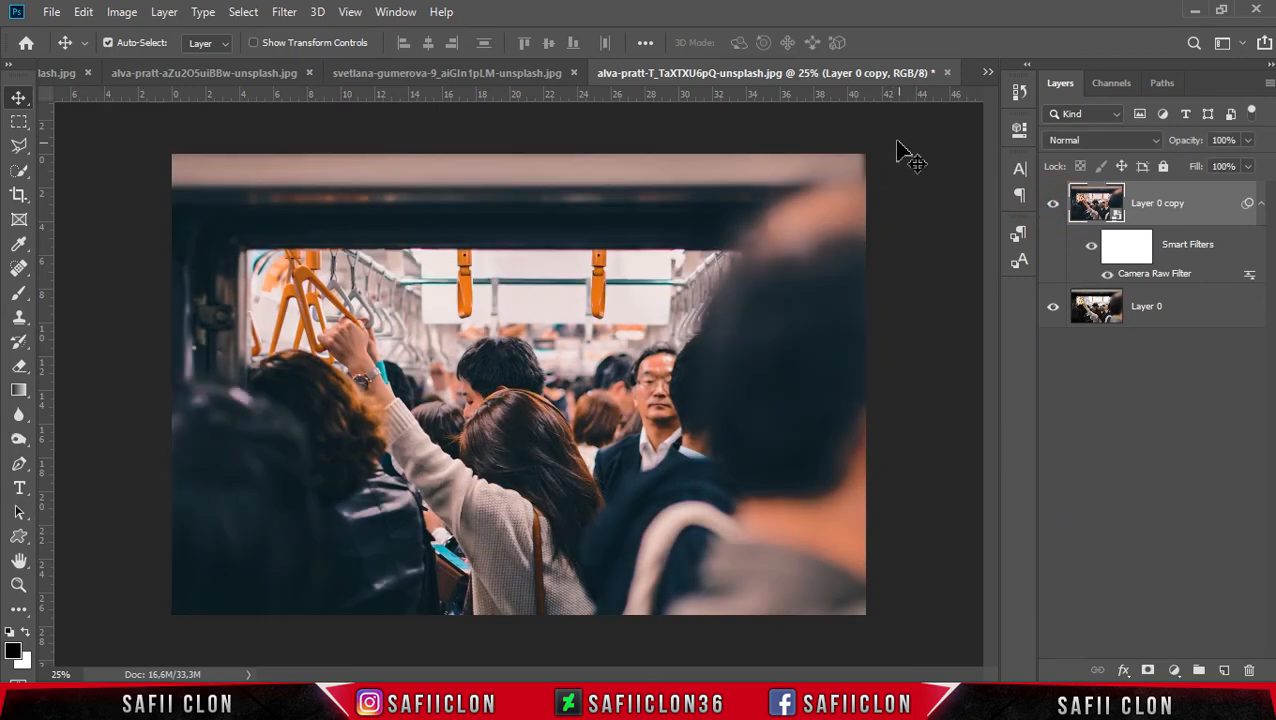
- Compare the graded kimono photo and the group photo with their originals by toggling each Layer 0 copy's visibility
{"action": "left_click", "coordinate": [533, 72]}
{"action": "left_click", "coordinate": [1053, 212]}
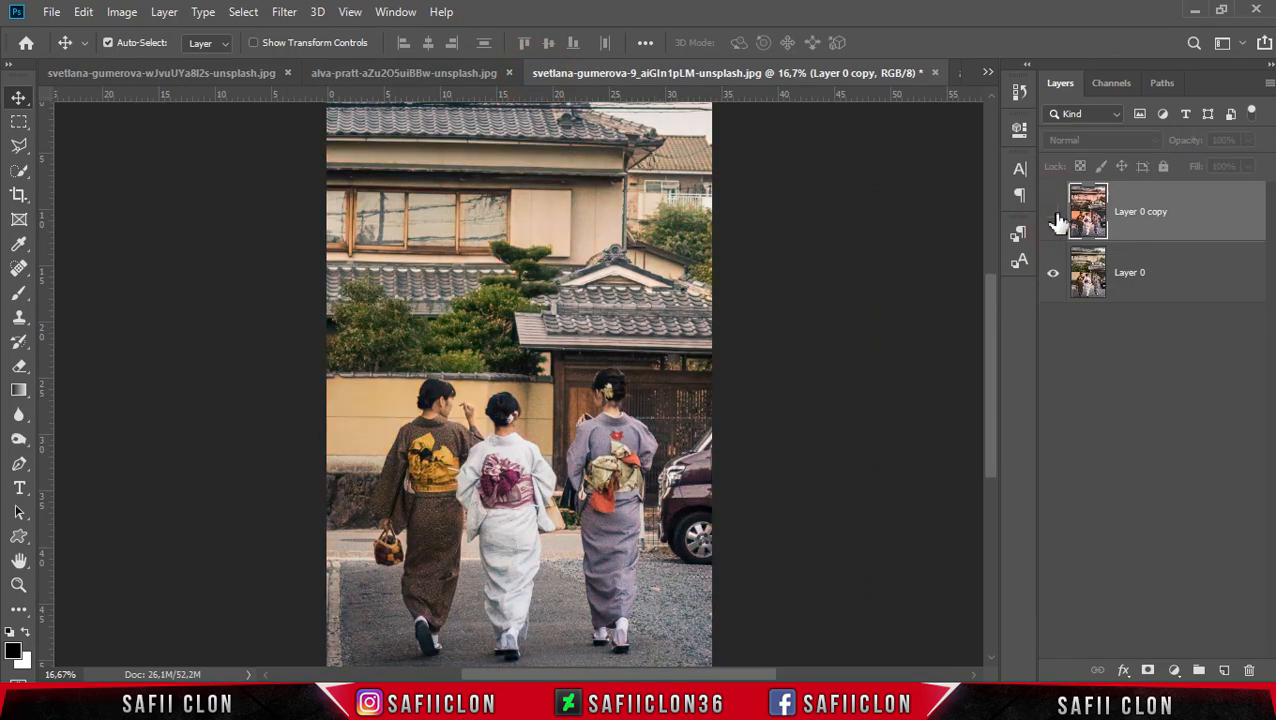
{"action": "left_click", "coordinate": [1053, 212]}
{"action": "left_click", "coordinate": [466, 76]}
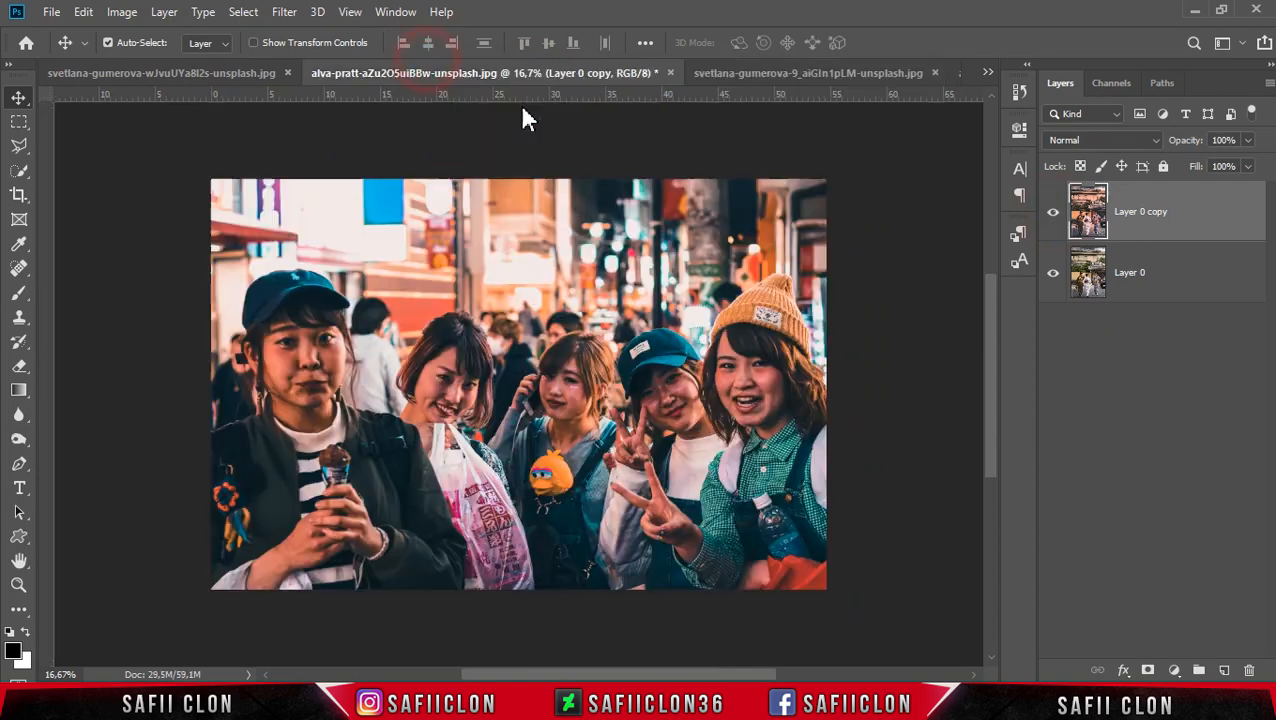
{"action": "left_click", "coordinate": [1054, 208]}
{"action": "left_click", "coordinate": [1055, 209]}
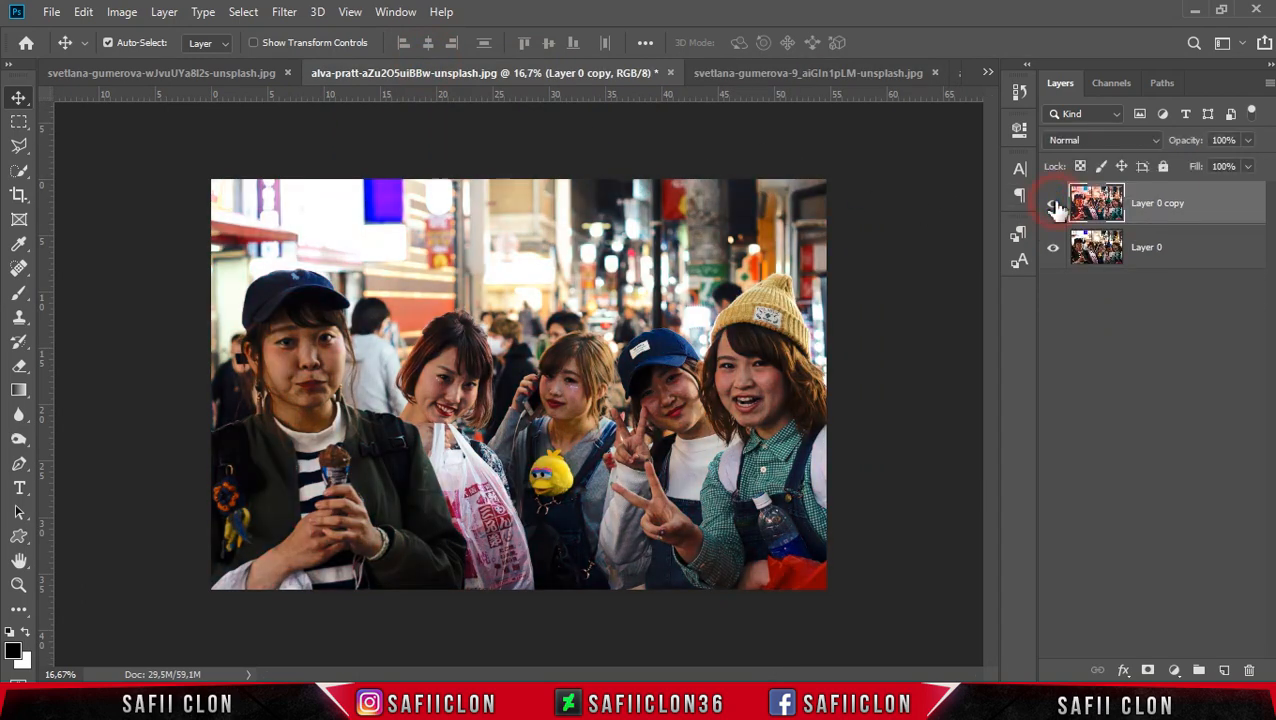
{"action": "left_click", "coordinate": [1057, 209]}
{"action": "left_click", "coordinate": [1055, 207]}
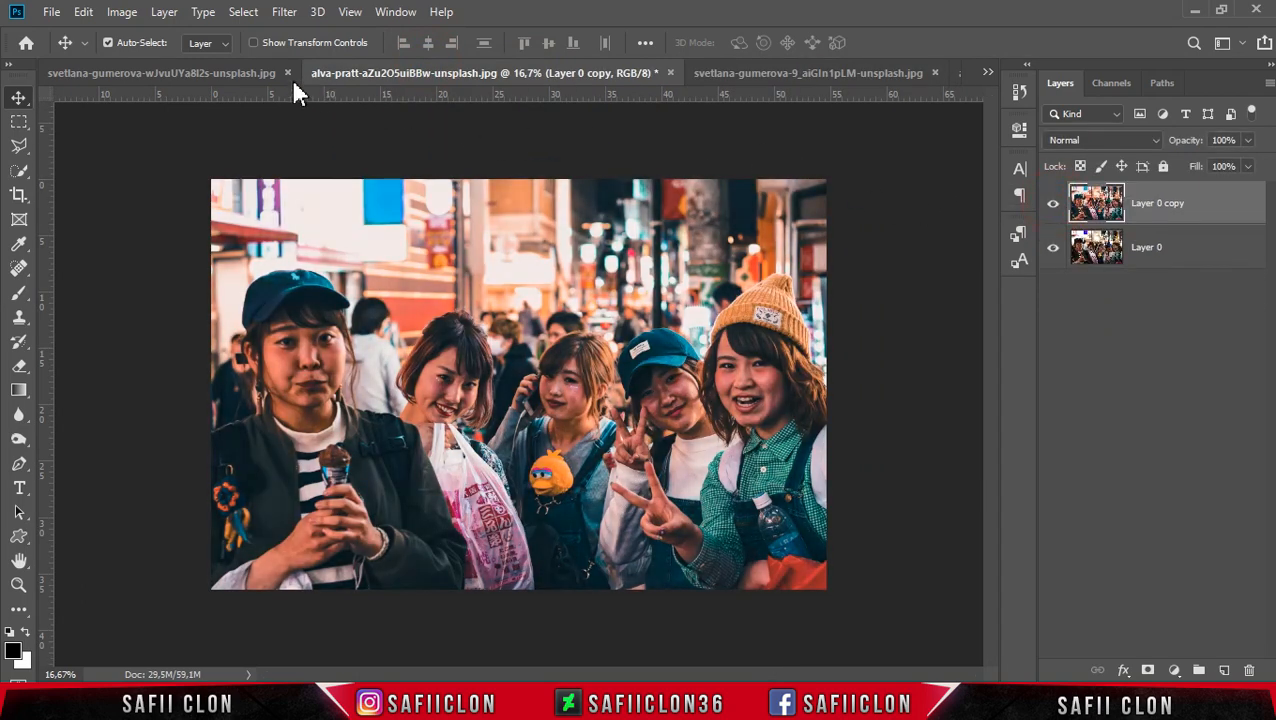
- Switch to the temple photo and compare the grade with the original by toggling Layer 0 copy's visibility
{"action": "left_click", "coordinate": [236, 80]}
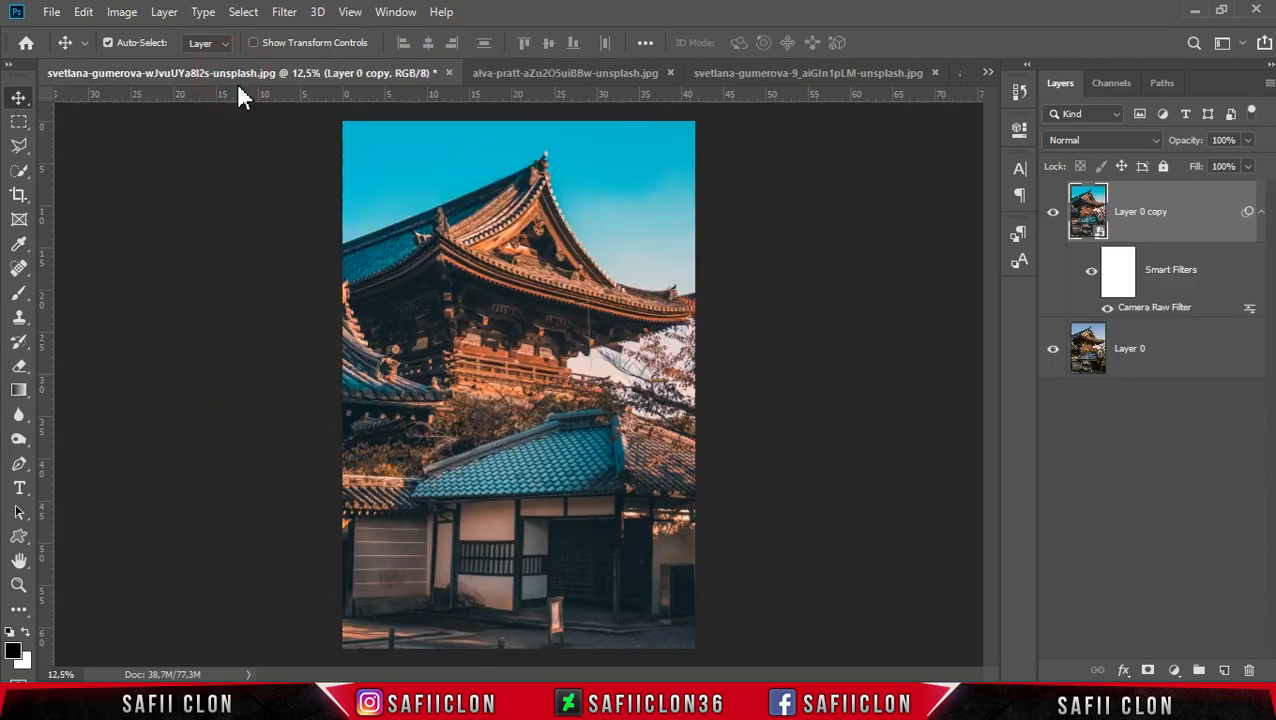
{"action": "left_click", "coordinate": [1053, 219]}
{"action": "left_click", "coordinate": [1053, 218]}
{"action": "left_click", "coordinate": [1054, 218]}
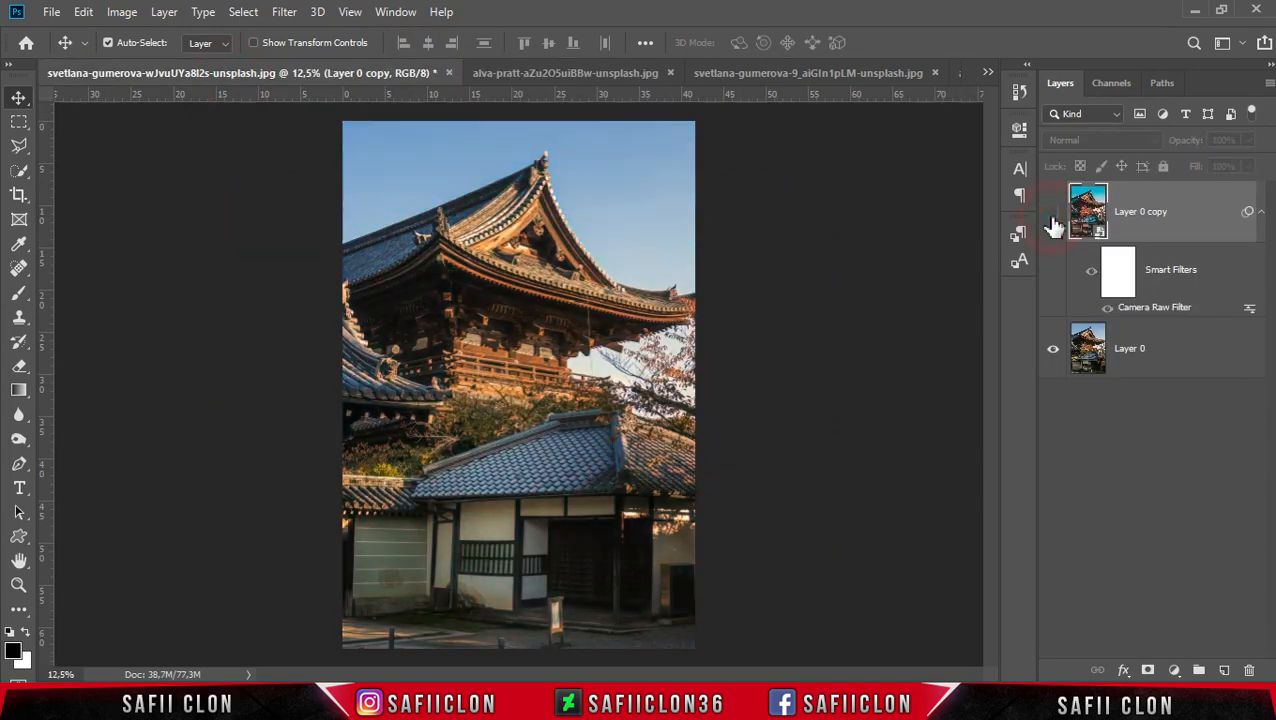
{"action": "left_click", "coordinate": [1053, 218]}
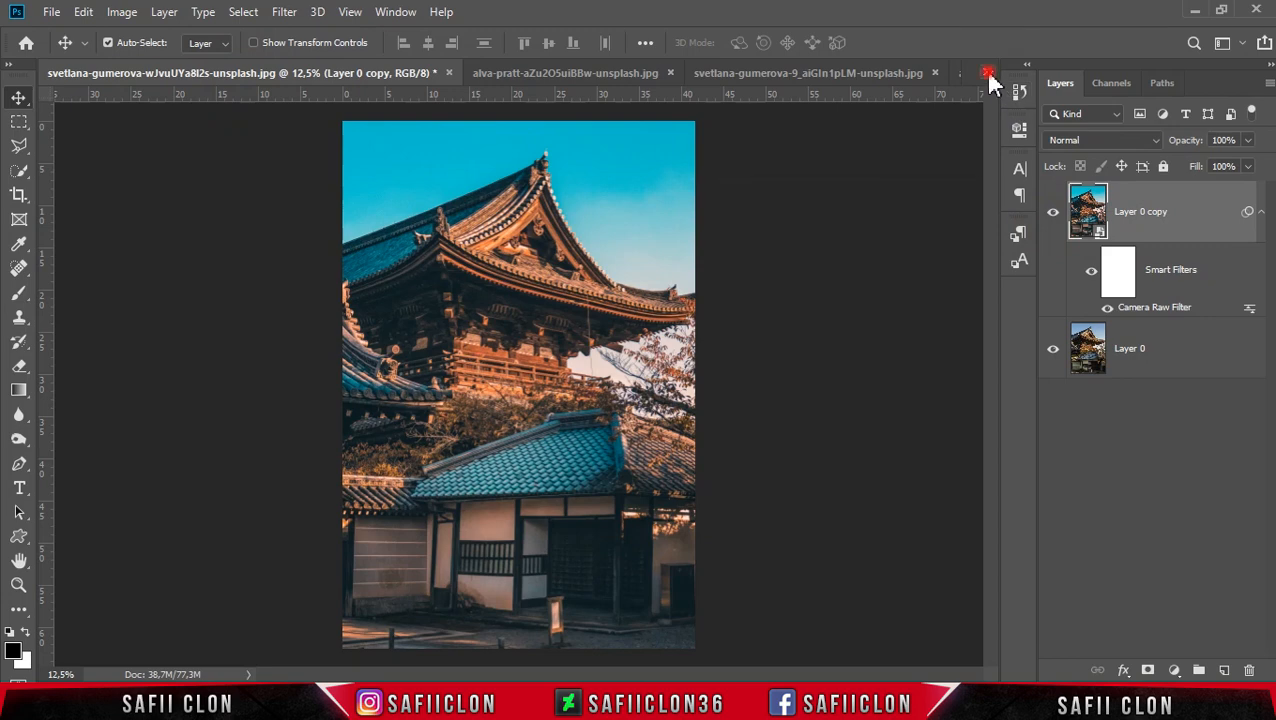
- Switch to the street photo with the EDIT and ORIGINAL layers, compare them by toggling EDIT's visibility, and inspect the grade at different magnifications
{"action": "left_click", "coordinate": [986, 71]}
{"action": "left_click", "coordinate": [905, 80]}
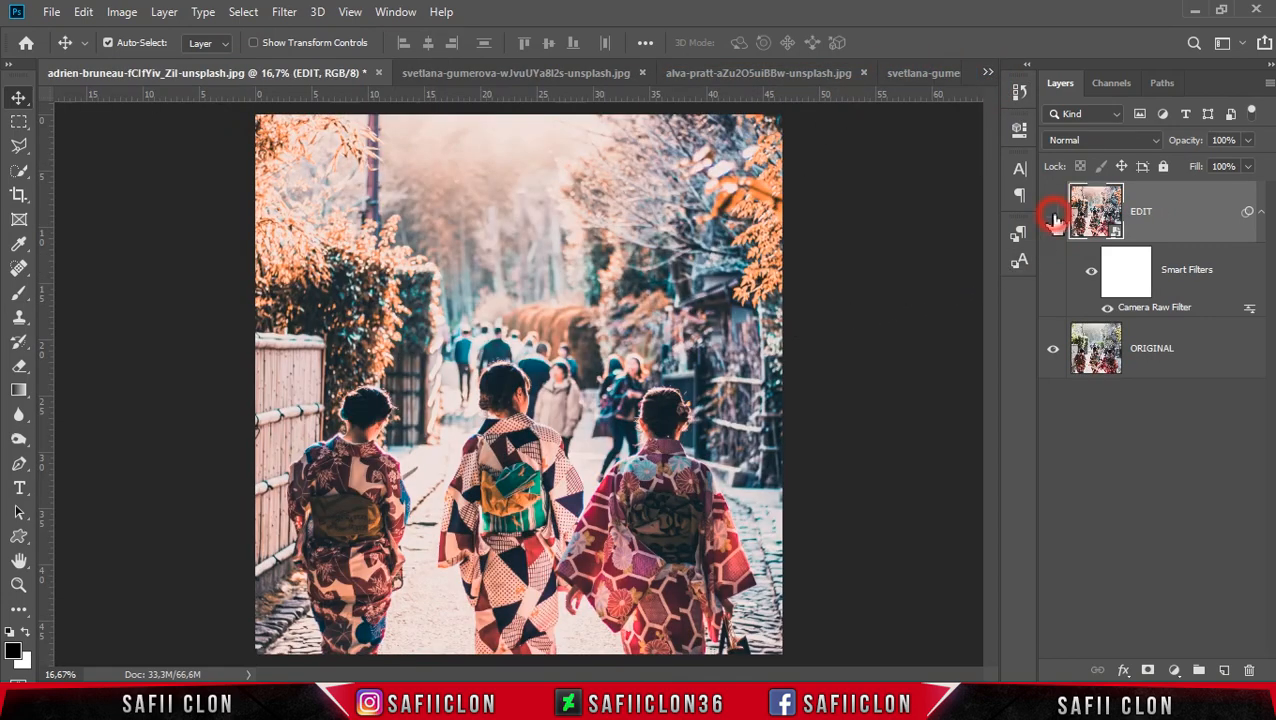
{"action": "left_click", "coordinate": [1053, 218]}
{"action": "left_click", "coordinate": [1054, 220]}
{"action": "left_click", "coordinate": [1054, 218]}
{"action": "left_click", "coordinate": [1054, 218]}
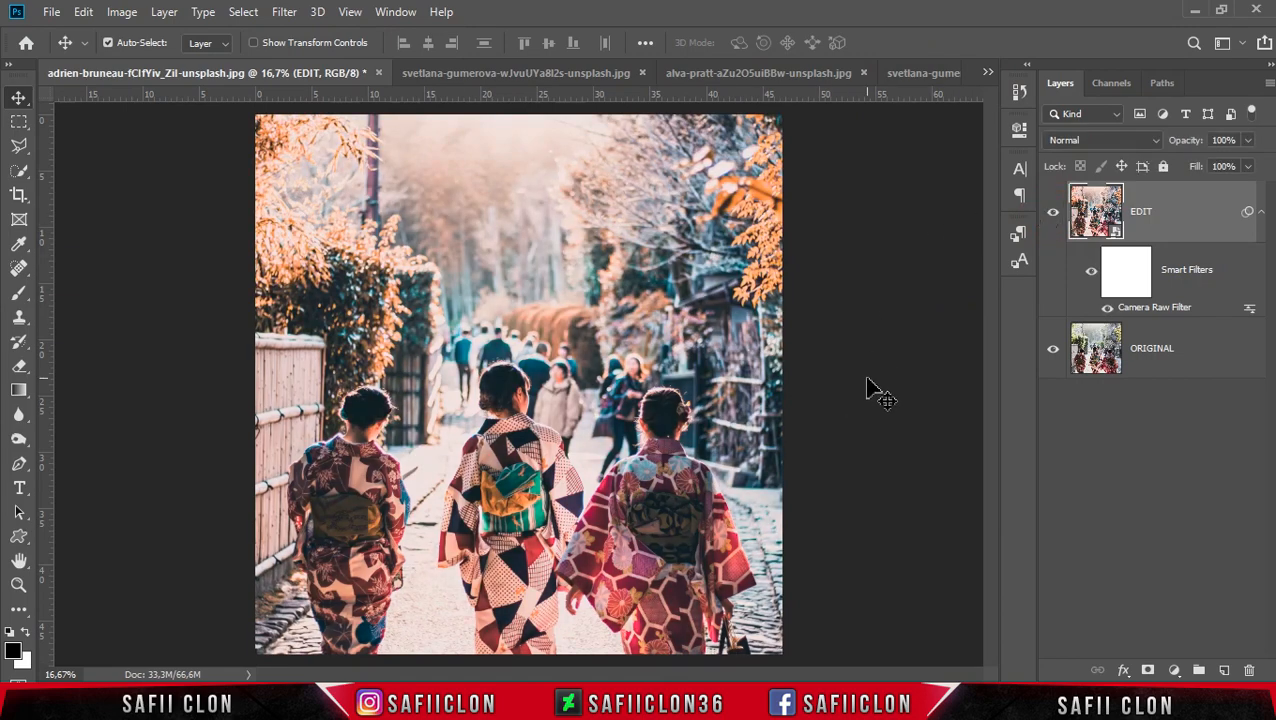
{"action": "key", "text": "ctrl+plus"}
{"action": "key", "text": "ctrl+minus"}
{"action": "key", "text": "ctrl+minus"}
{"action": "key", "text": "ctrl+plus"}
{"action": "key", "text": "ctrl+plus"}
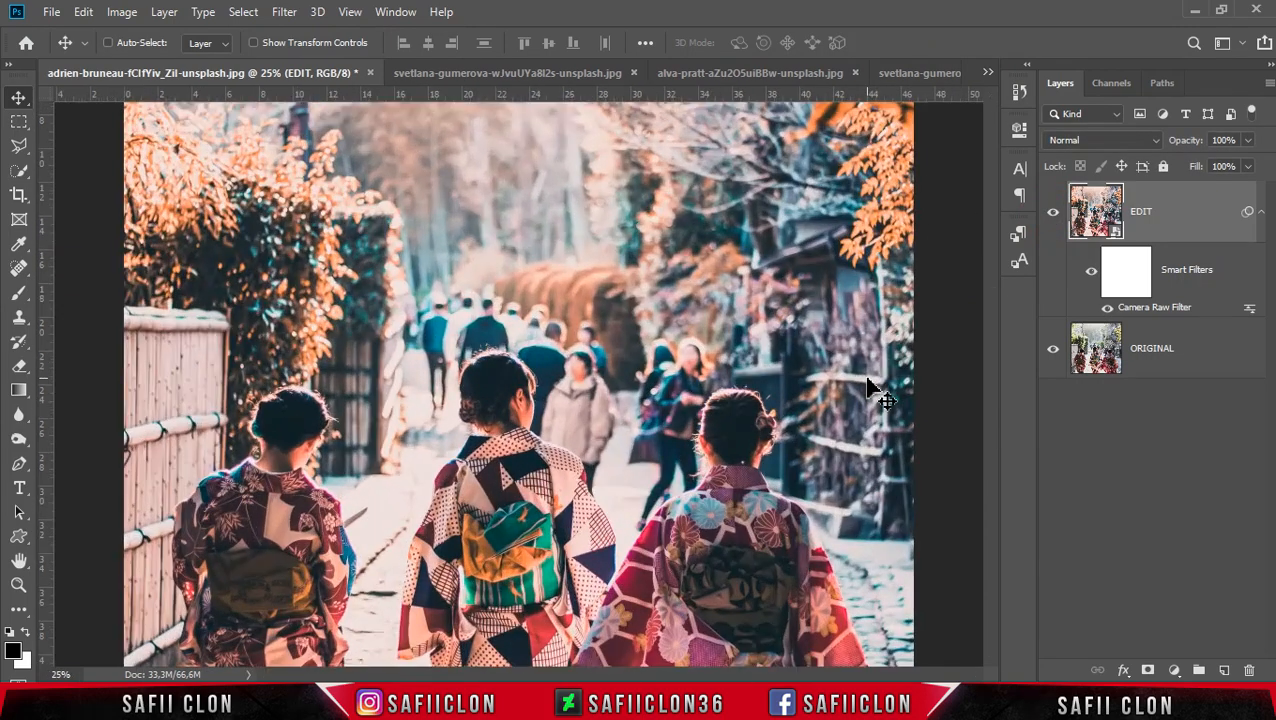
{"action": "key", "text": "ctrl+minus"}
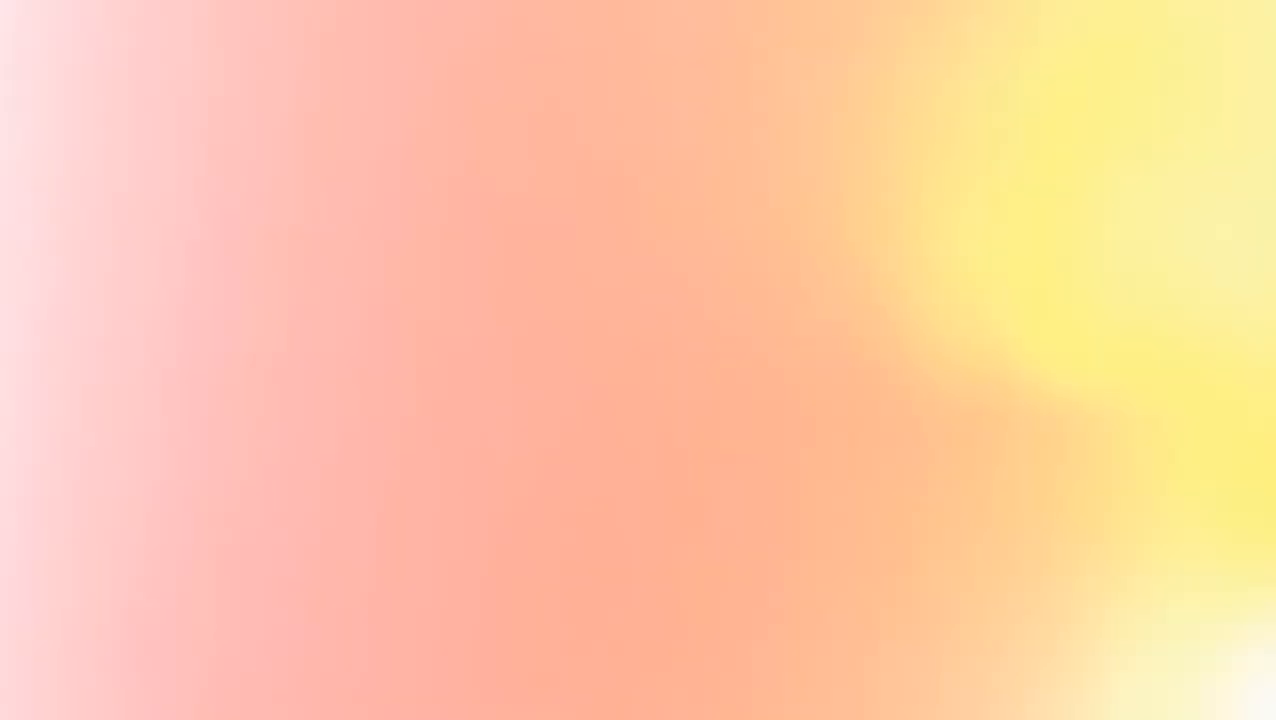